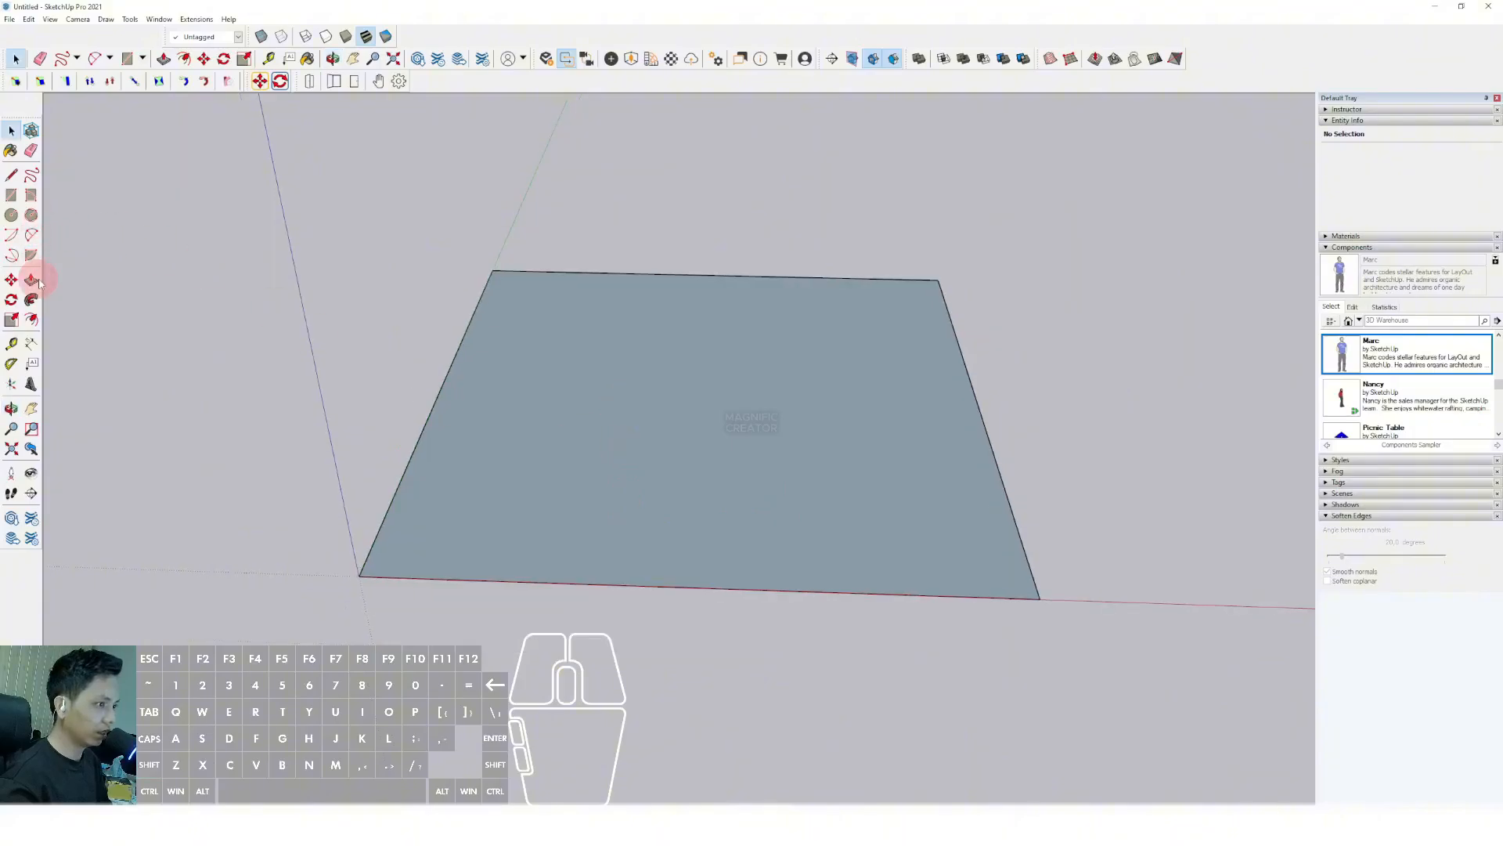
Dimension the front and left edges of the ground rectangle.
click(32, 351)
click(483, 586)
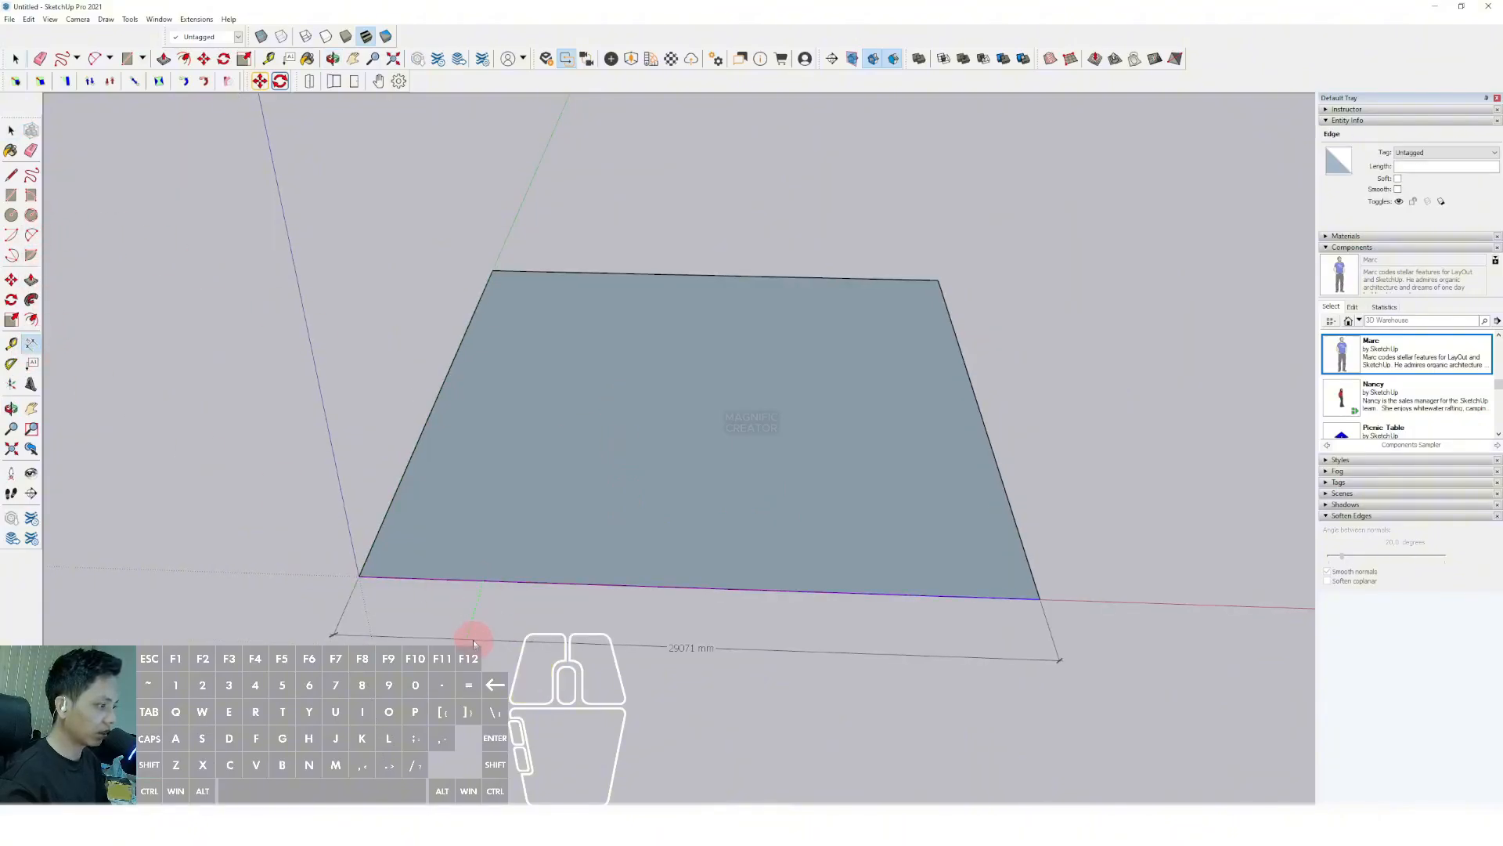
click(473, 640)
click(415, 453)
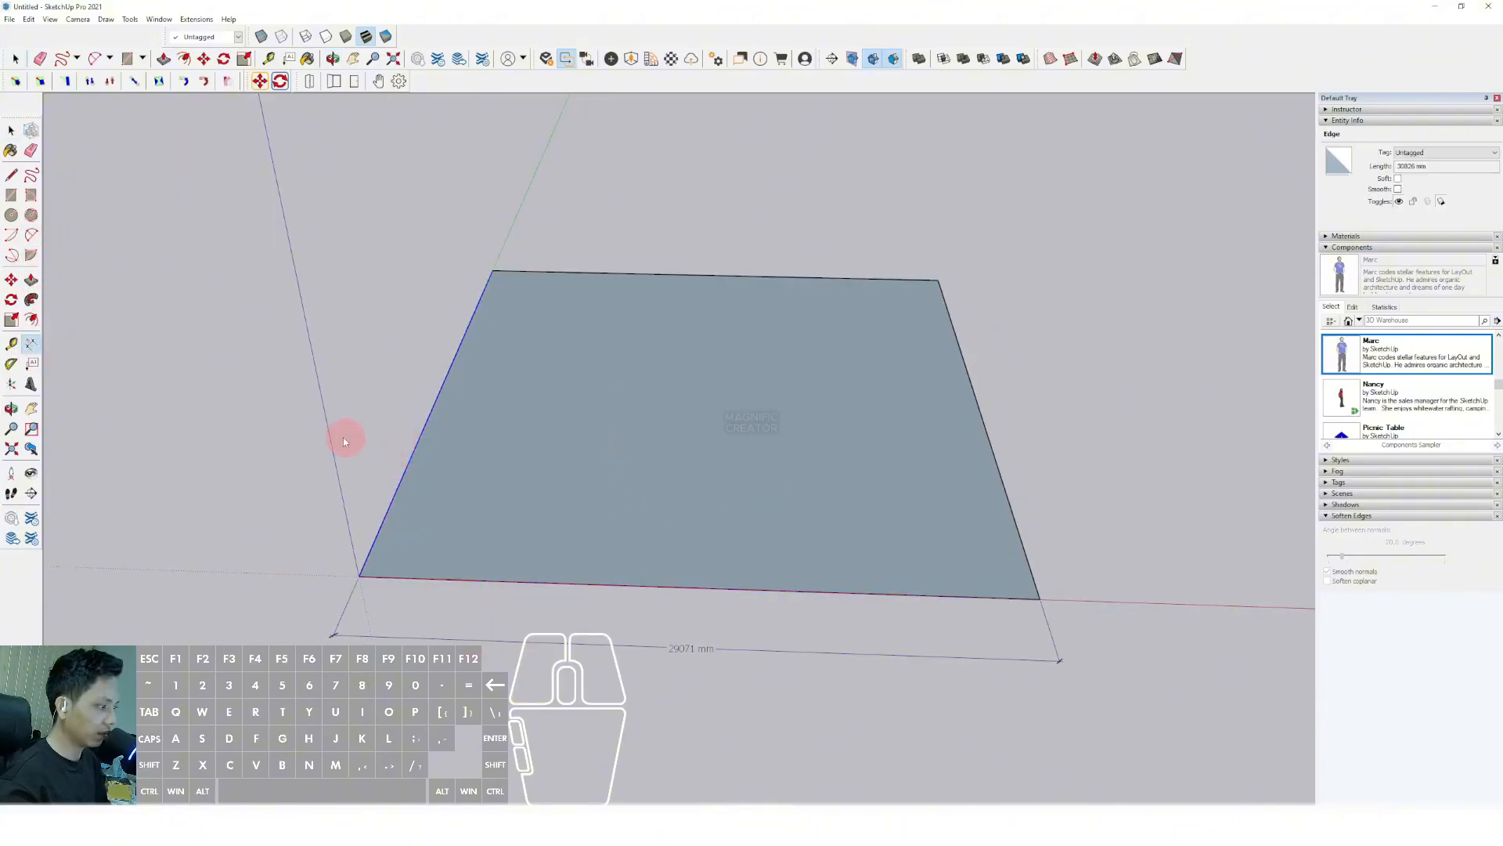
click(450, 507)
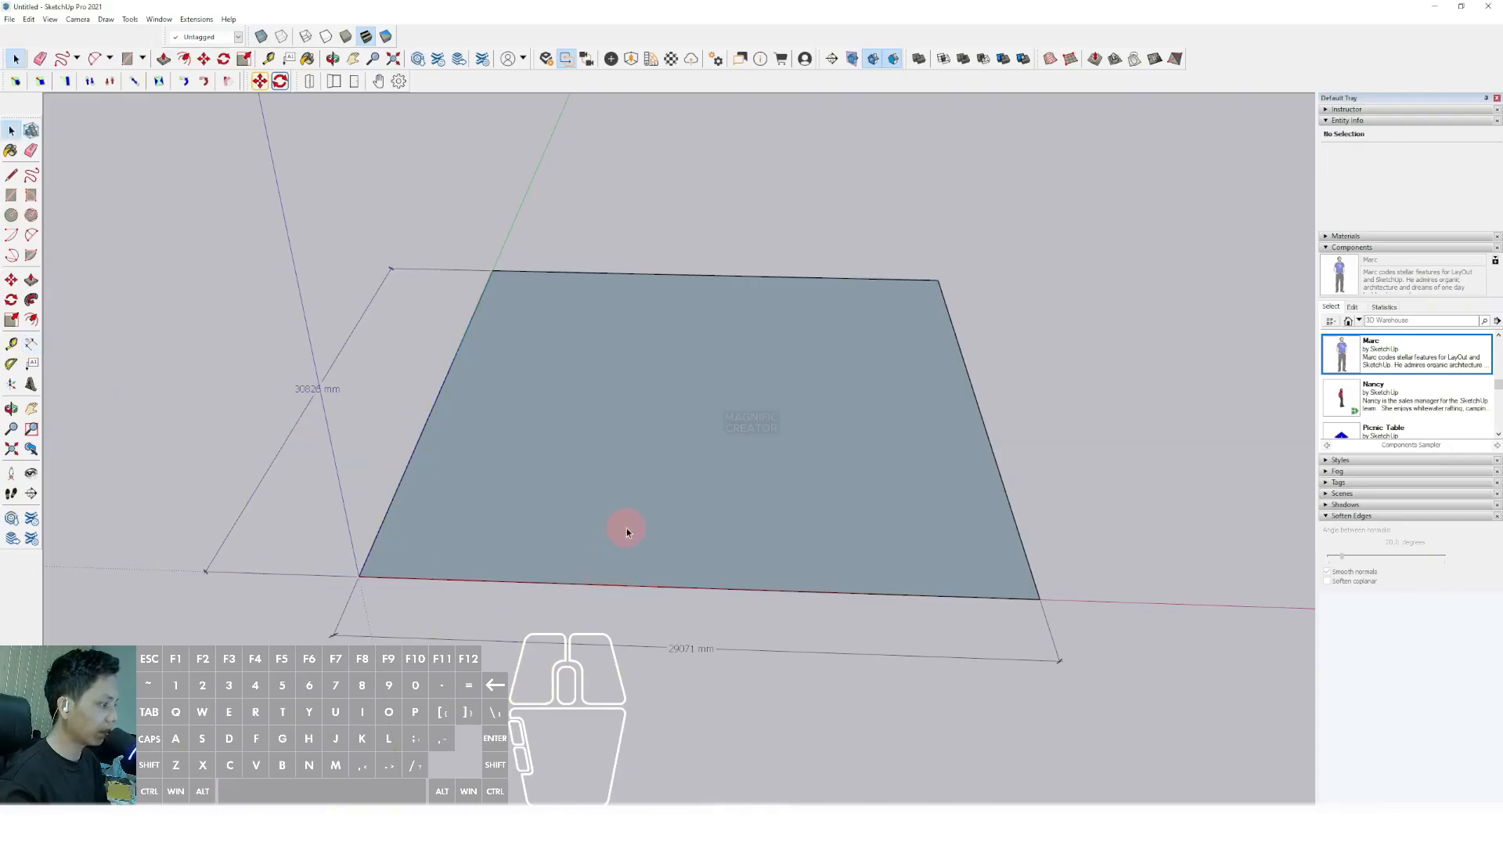
Delete both edge dimensions from the ground rectangle.
scroll(642, 531, up, 2)
scroll(661, 543, down, 2)
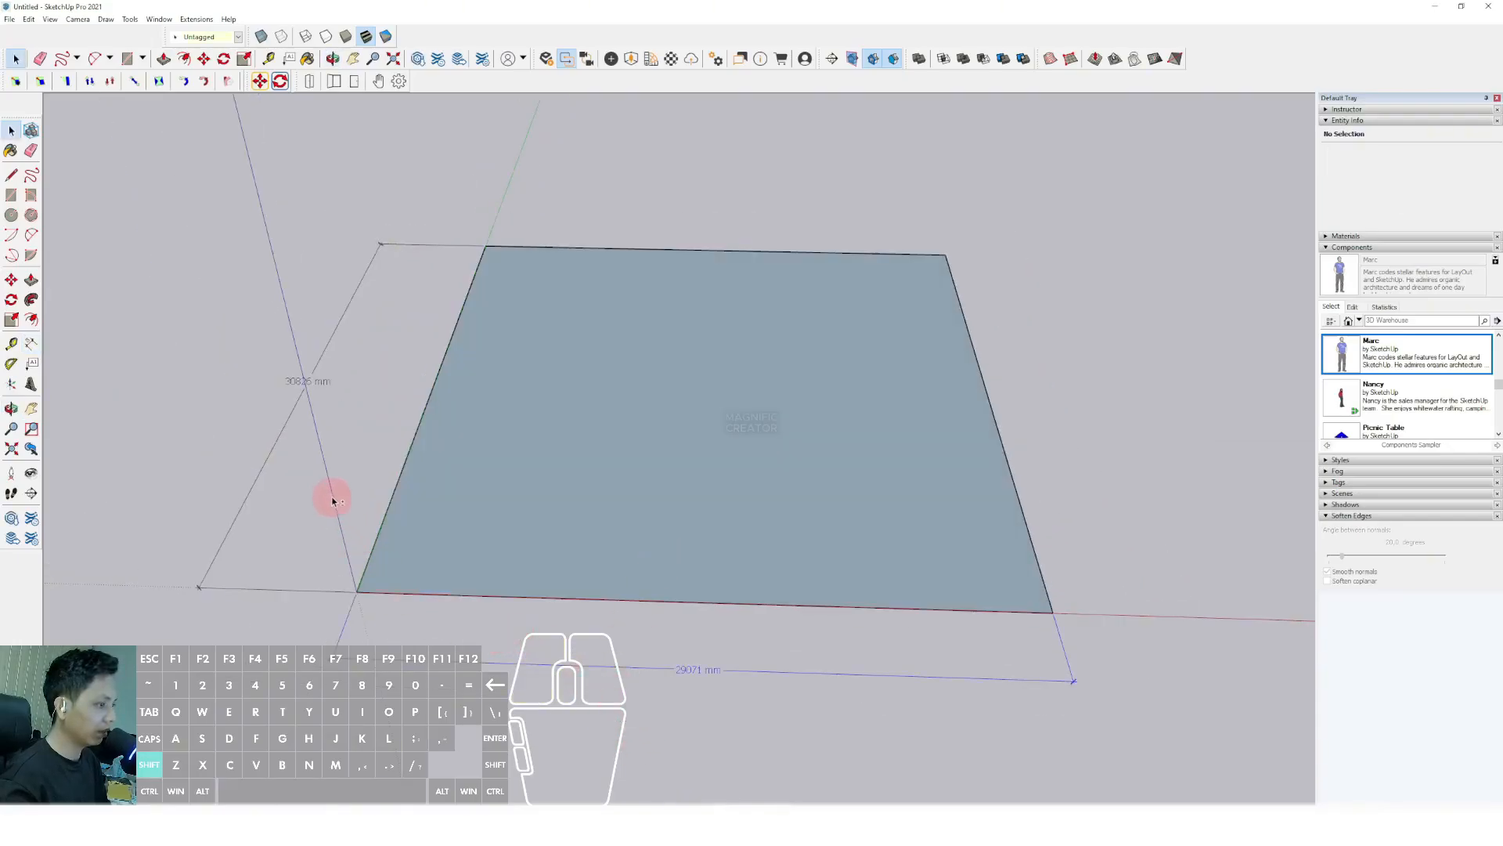
shift+drag(332, 501, 191, 399)
key(Delete)
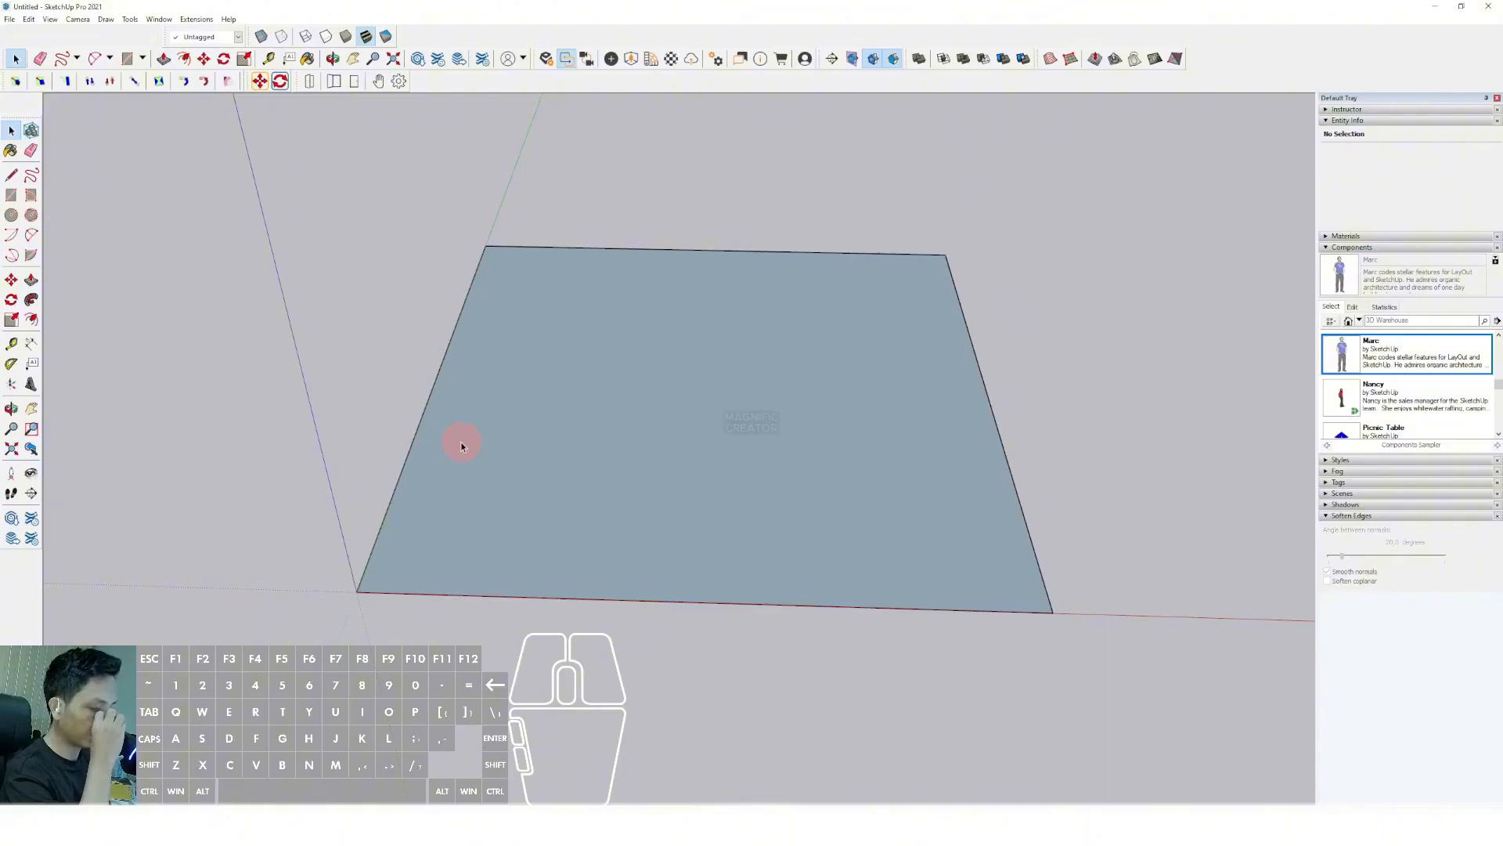
Draw two adjoining rectangles on the ground face as the building footprint, a main block and a long wing extending from its side.
scroll(720, 479, up, 2)
middle_drag(660, 443, 436, 438)
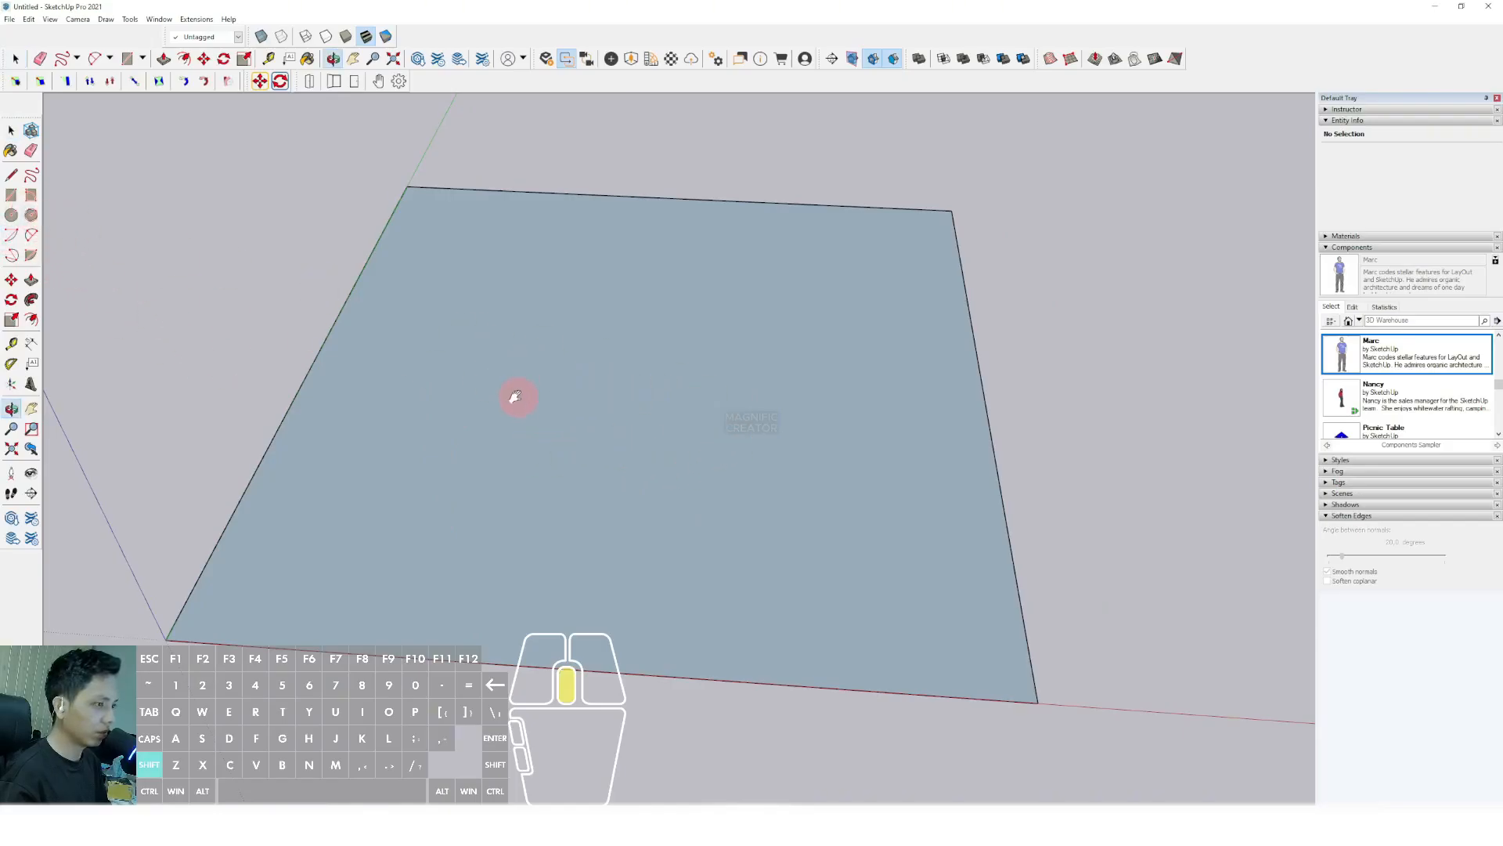
middle_drag(515, 396, 501, 392)
click(11, 195)
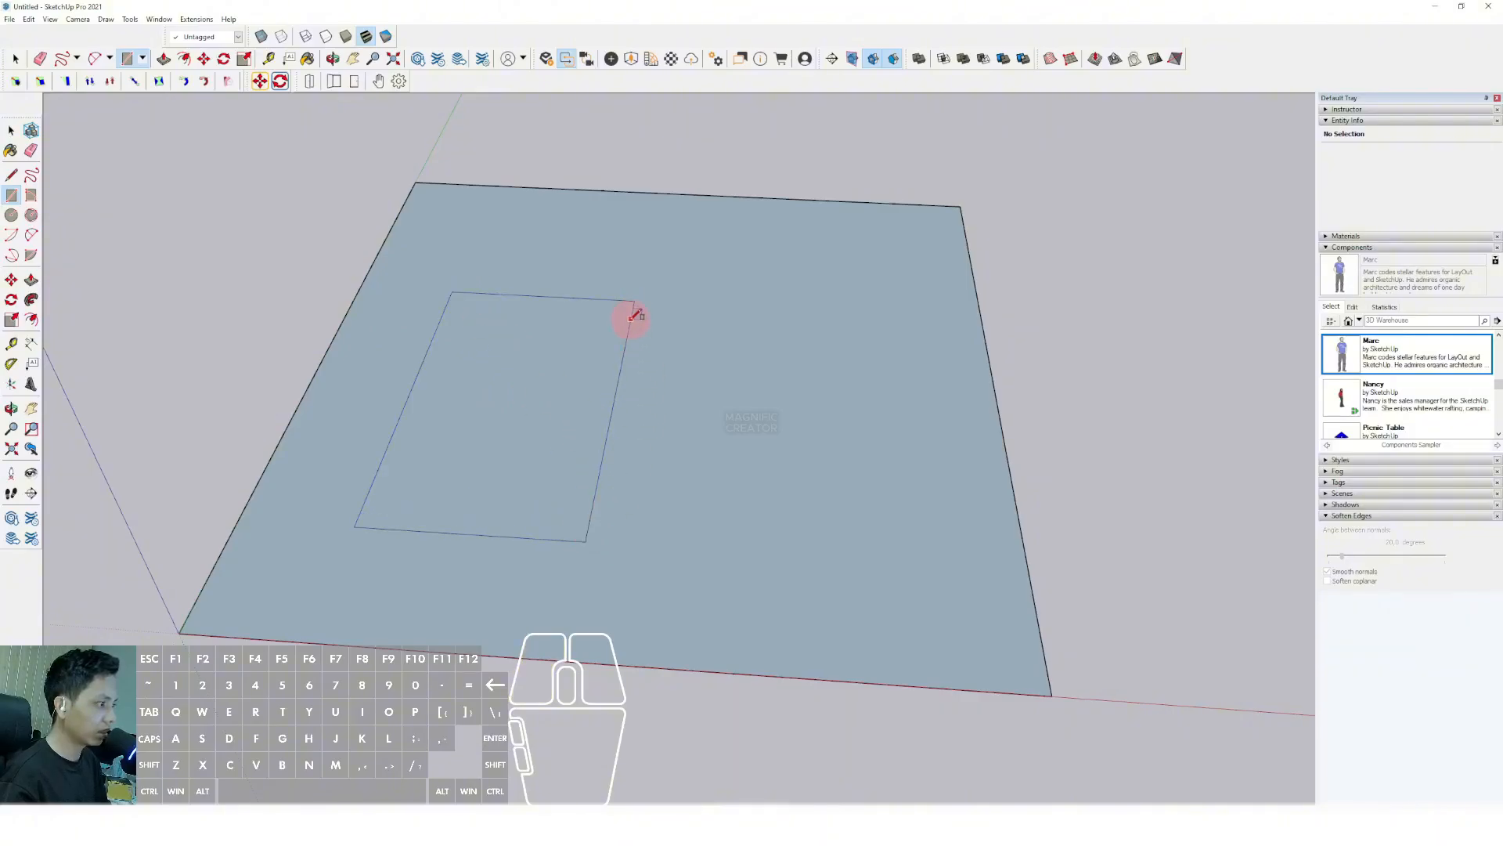
click(955, 442)
middle_drag(611, 485, 497, 456)
key(space)
Round the main block's front corner, the inner corner where the wing meets it, and the wing's outer front corner with tangent arcs.
scroll(493, 480, up, 5)
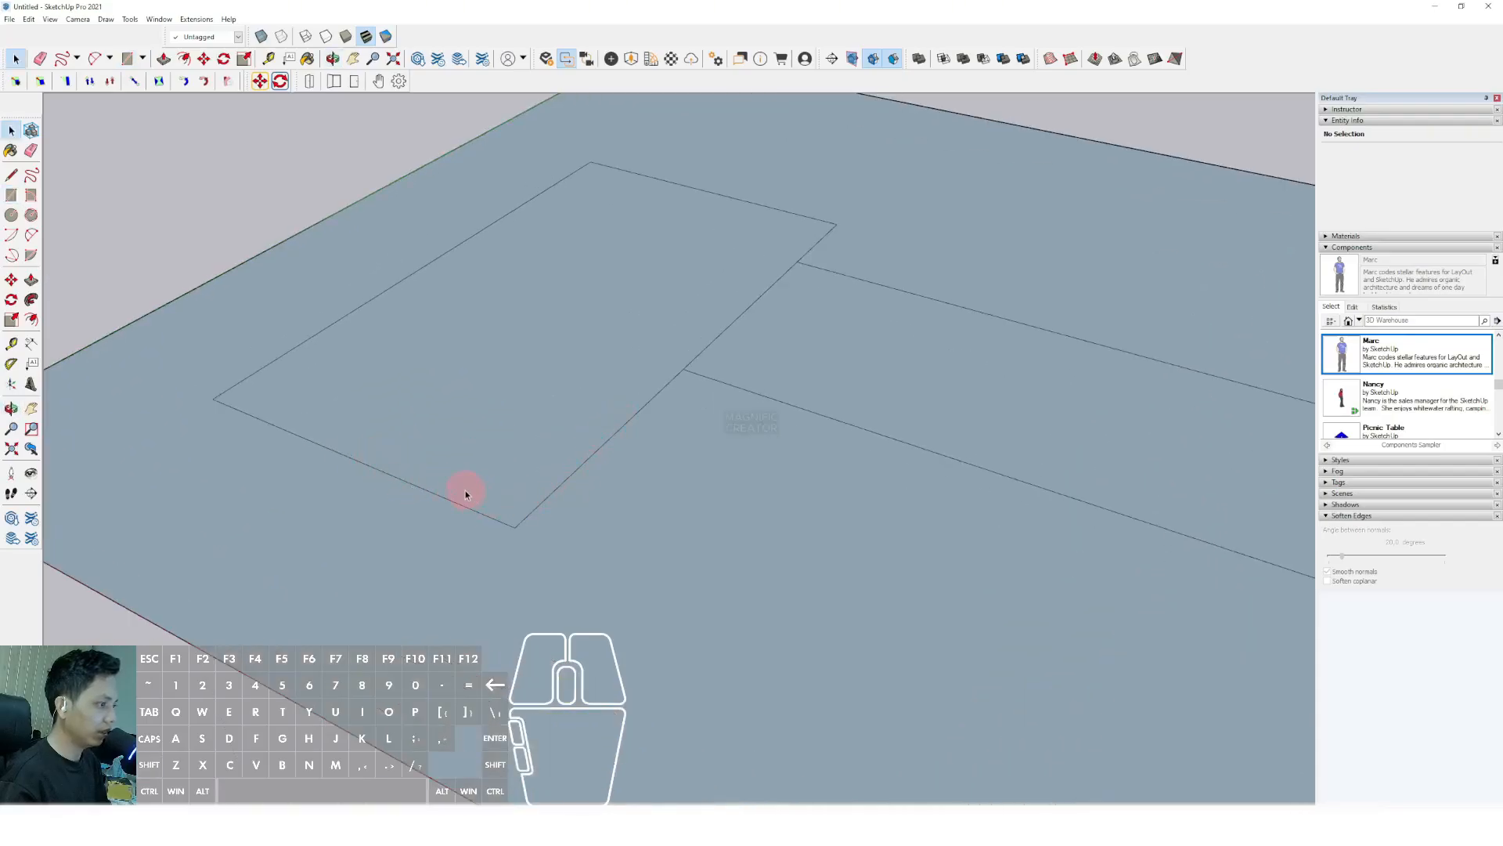
click(31, 234)
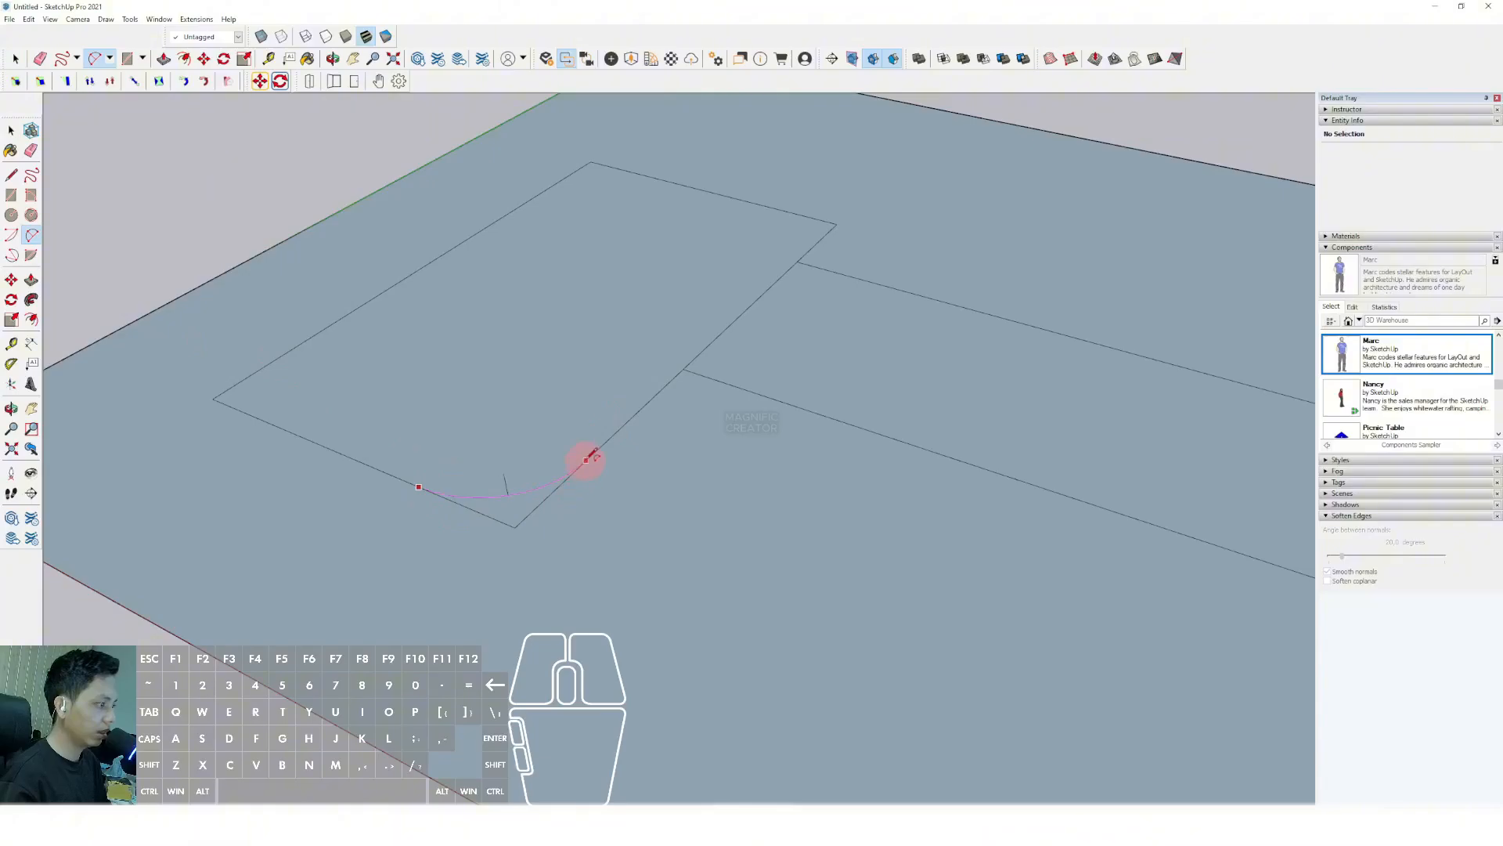
click(587, 459)
scroll(537, 470, down, 3)
scroll(404, 431, up, 2)
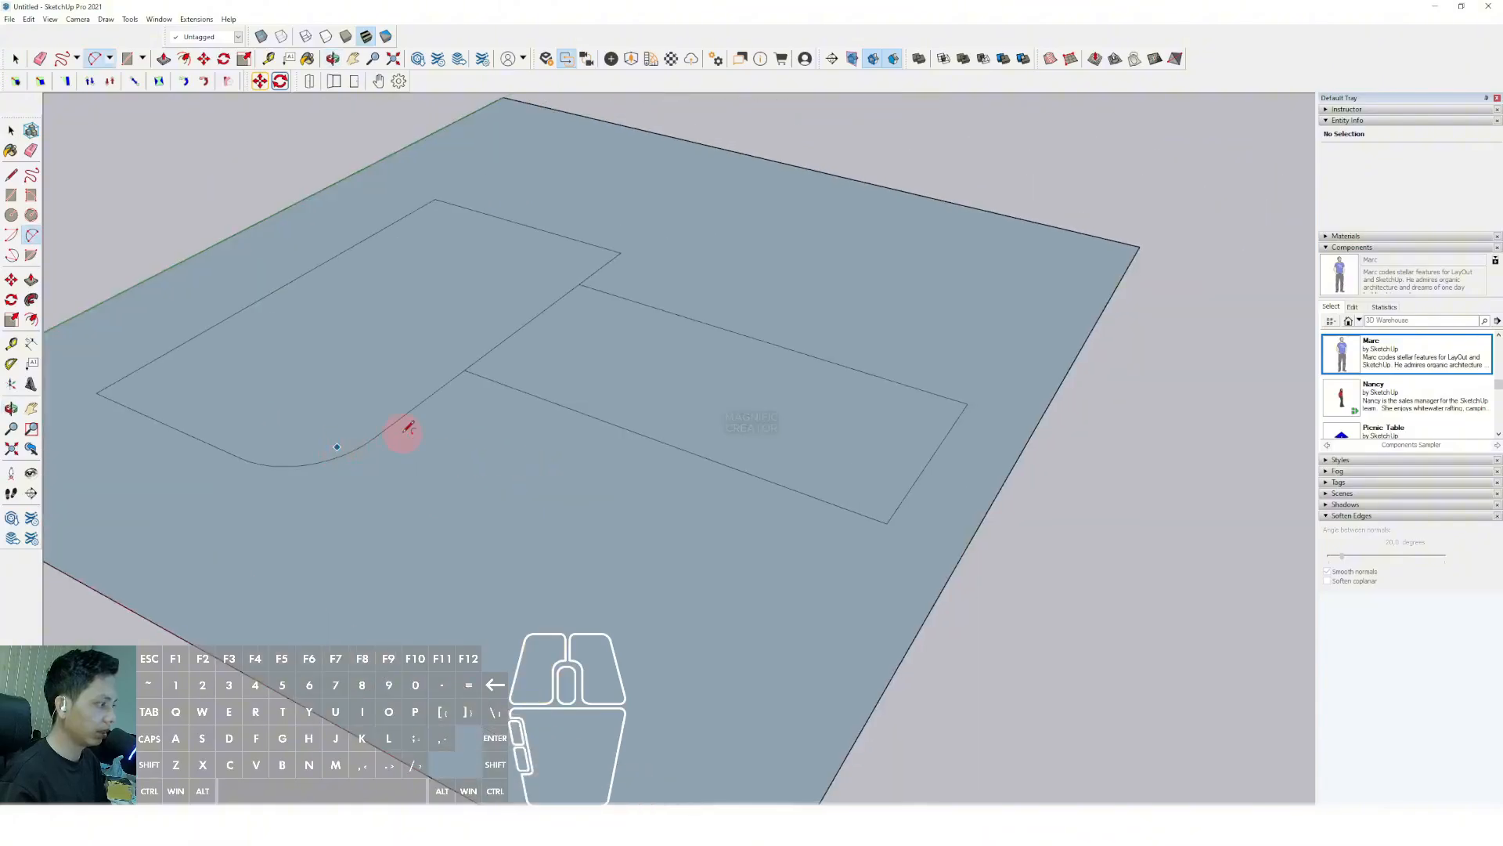
scroll(433, 393, up, 2)
click(430, 393)
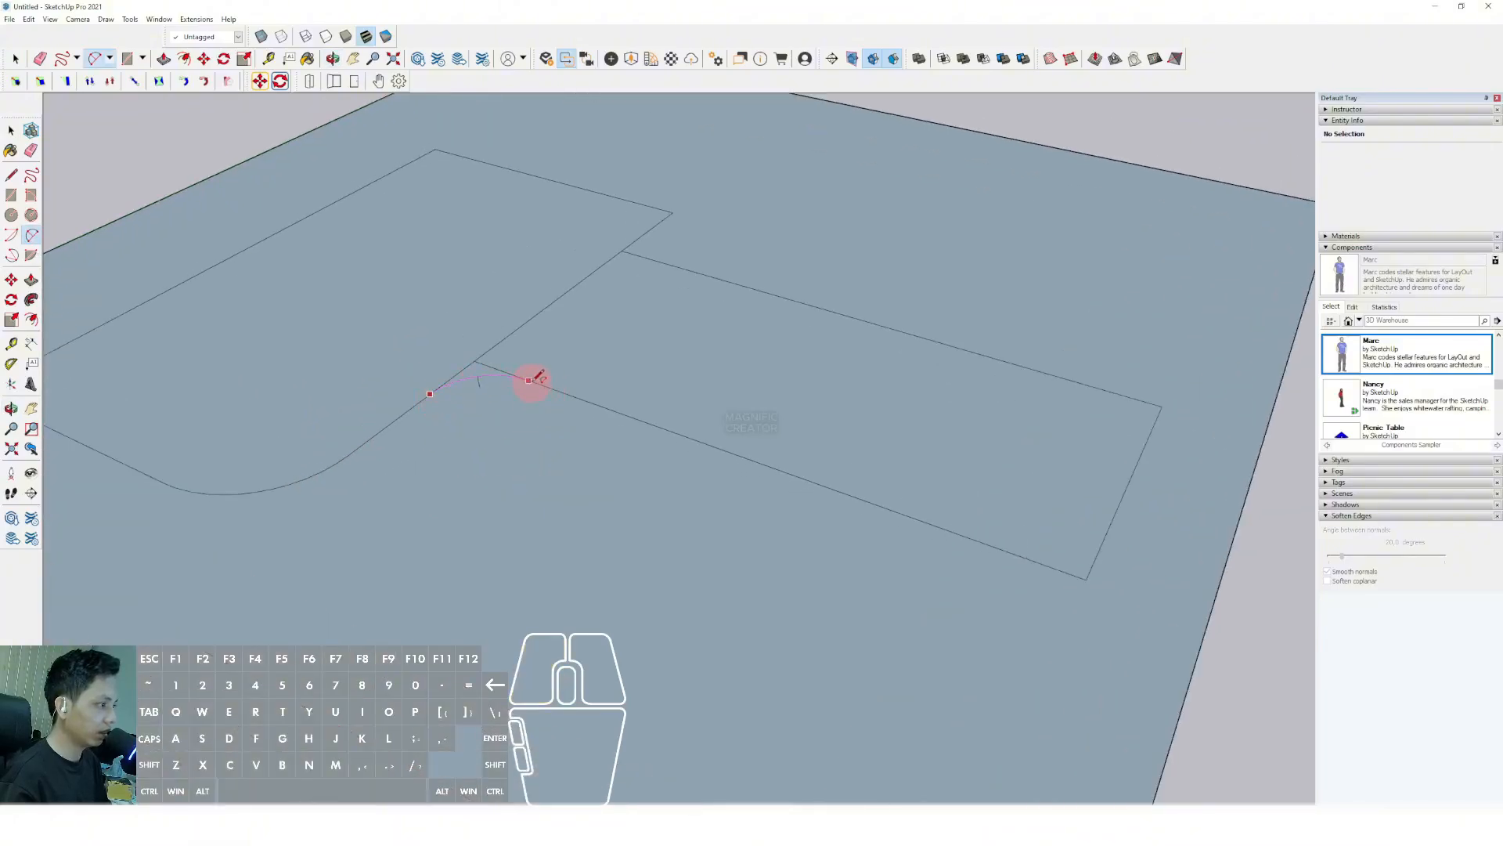
click(530, 381)
middle_drag(474, 379, 890, 530)
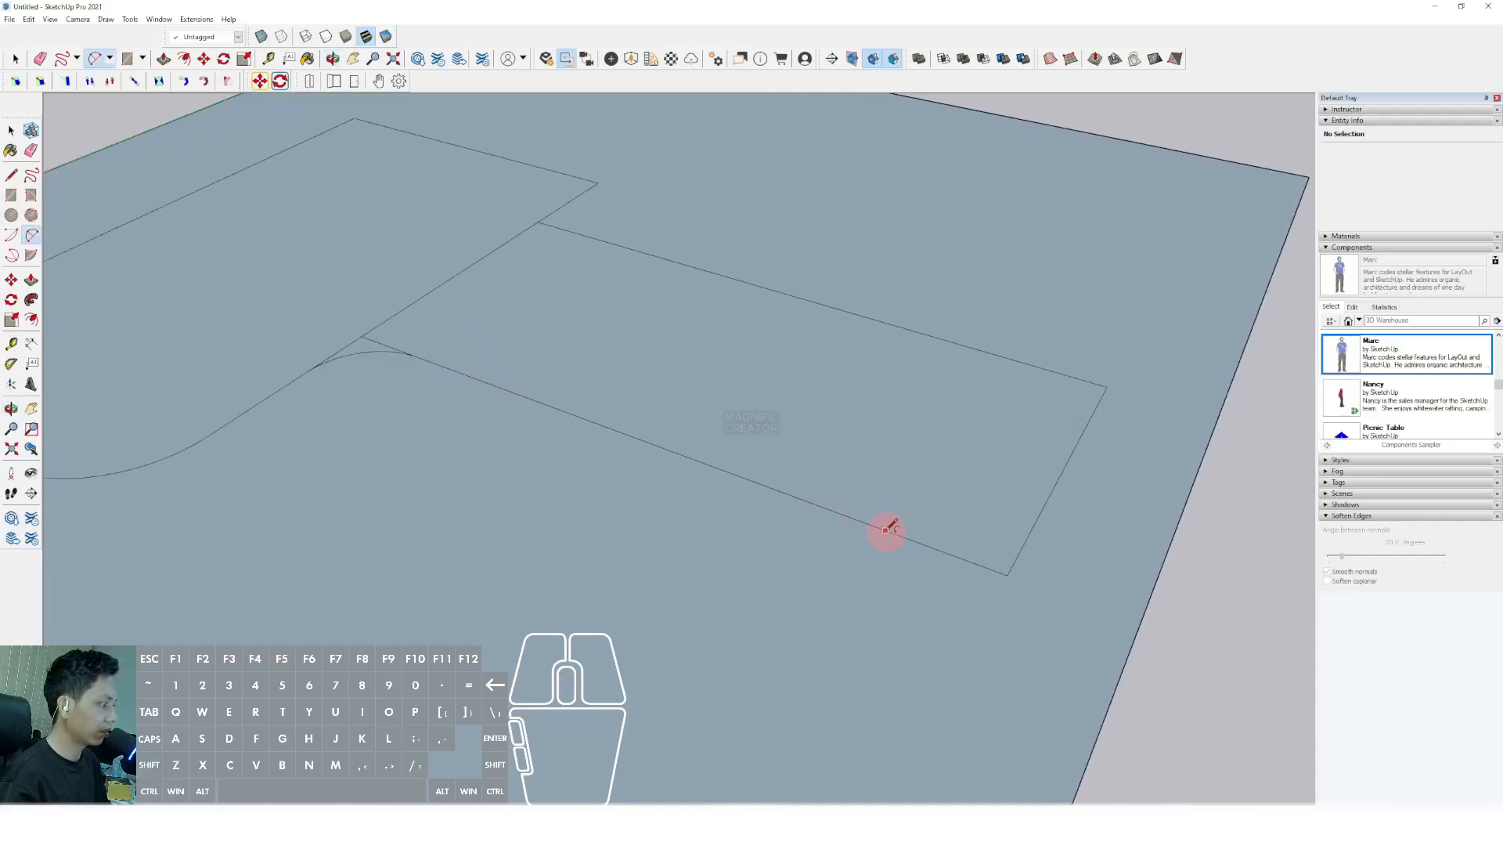
click(1048, 500)
scroll(901, 501, down, 4)
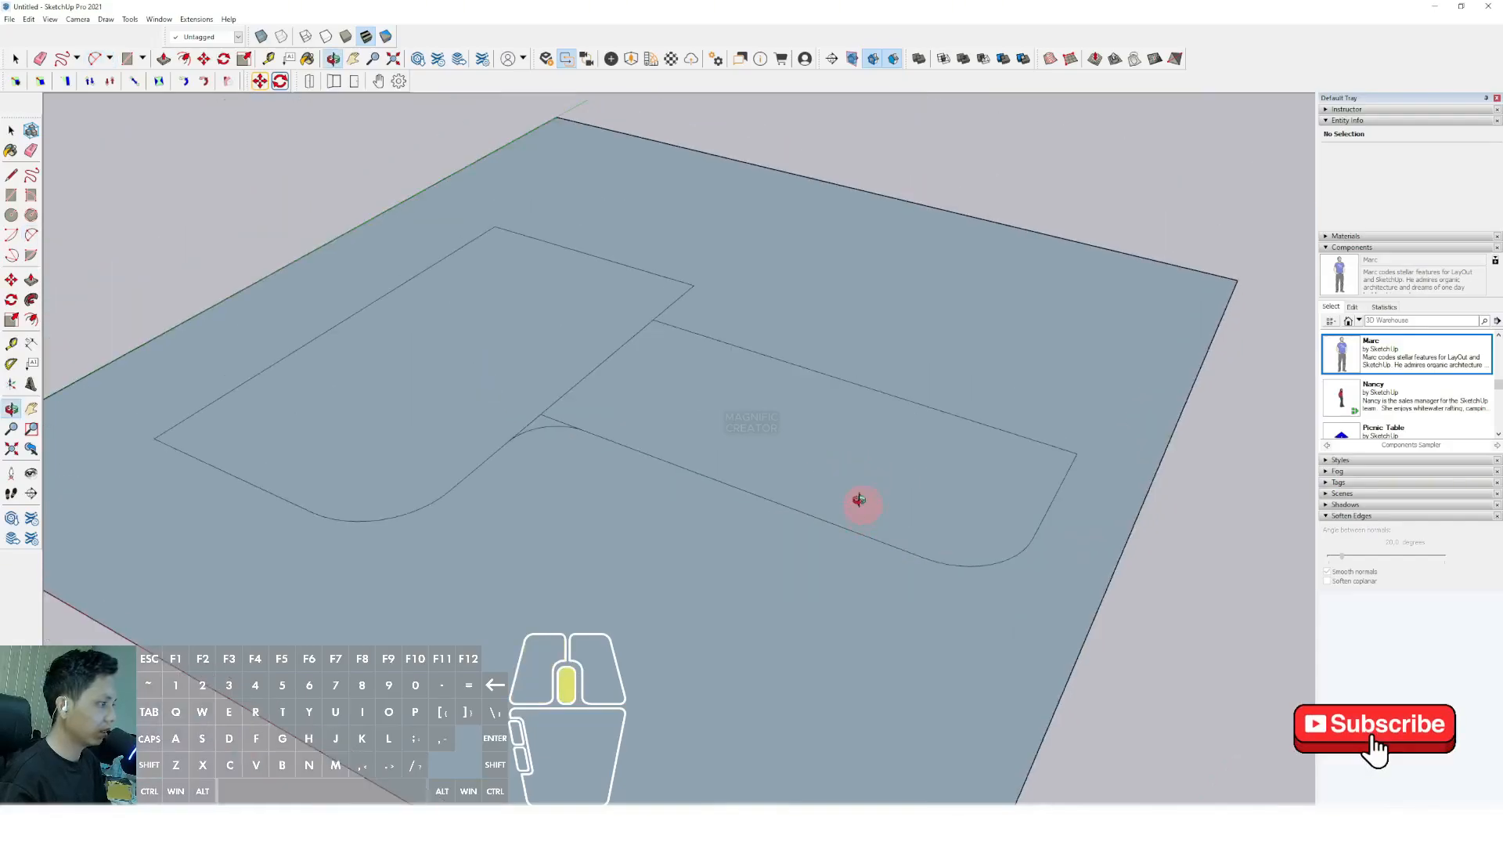
Erase the leftover corner edges and the dividing line between the block and the wing to merge the footprint into one face.
key(e)
scroll(561, 421, up, 3)
drag(561, 421, 540, 411)
mouse_move(540, 411)
middle_down()
mouse_move(638, 423)
mouse_move(585, 472)
mouse_move(533, 460)
middle_up()
Push/Pull the merged footprint upward to form the building's lower storey.
key(p)
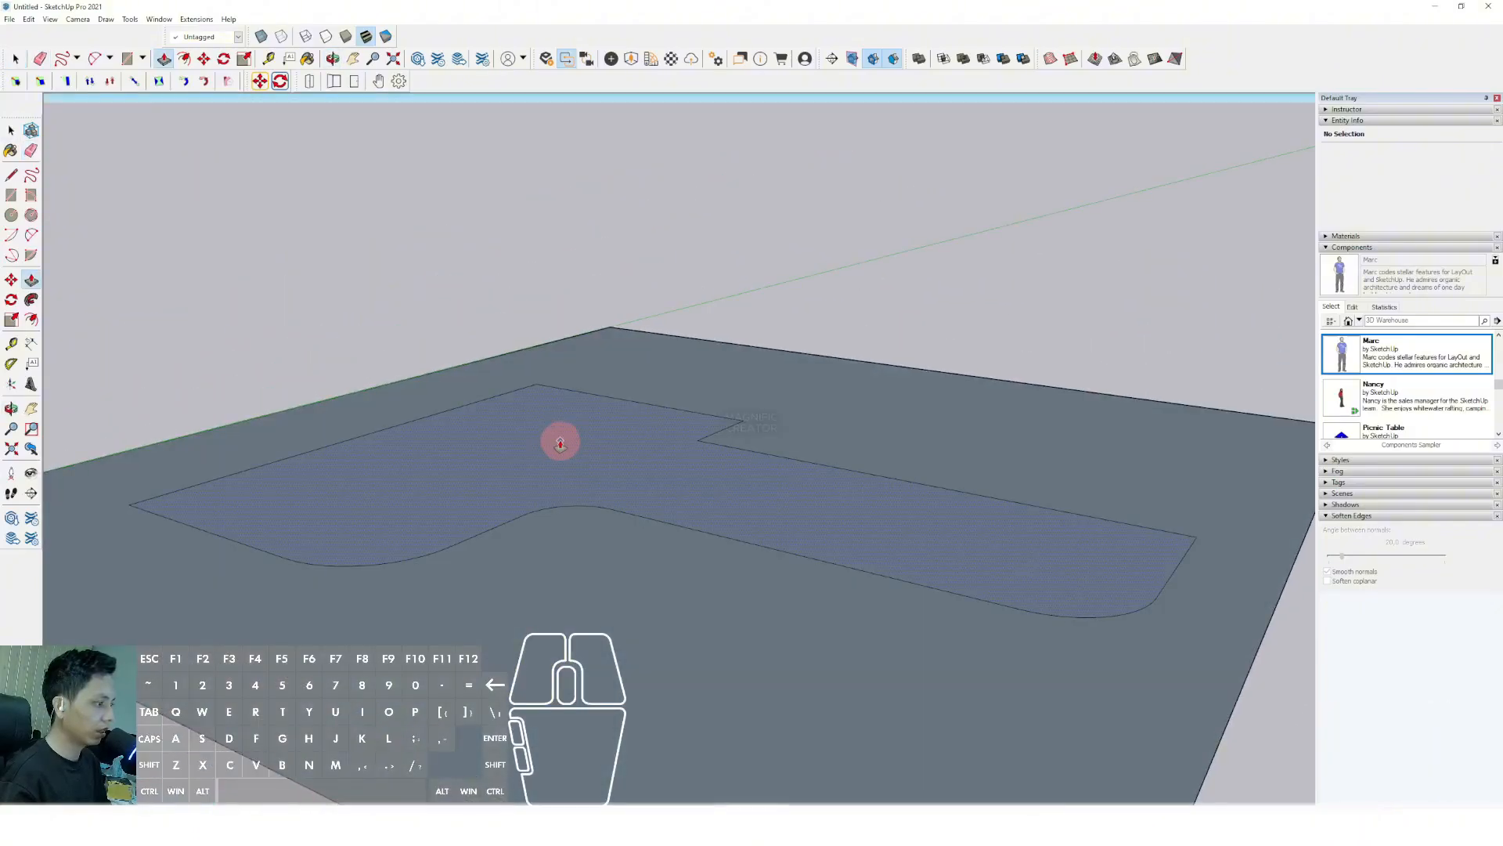
click(560, 436)
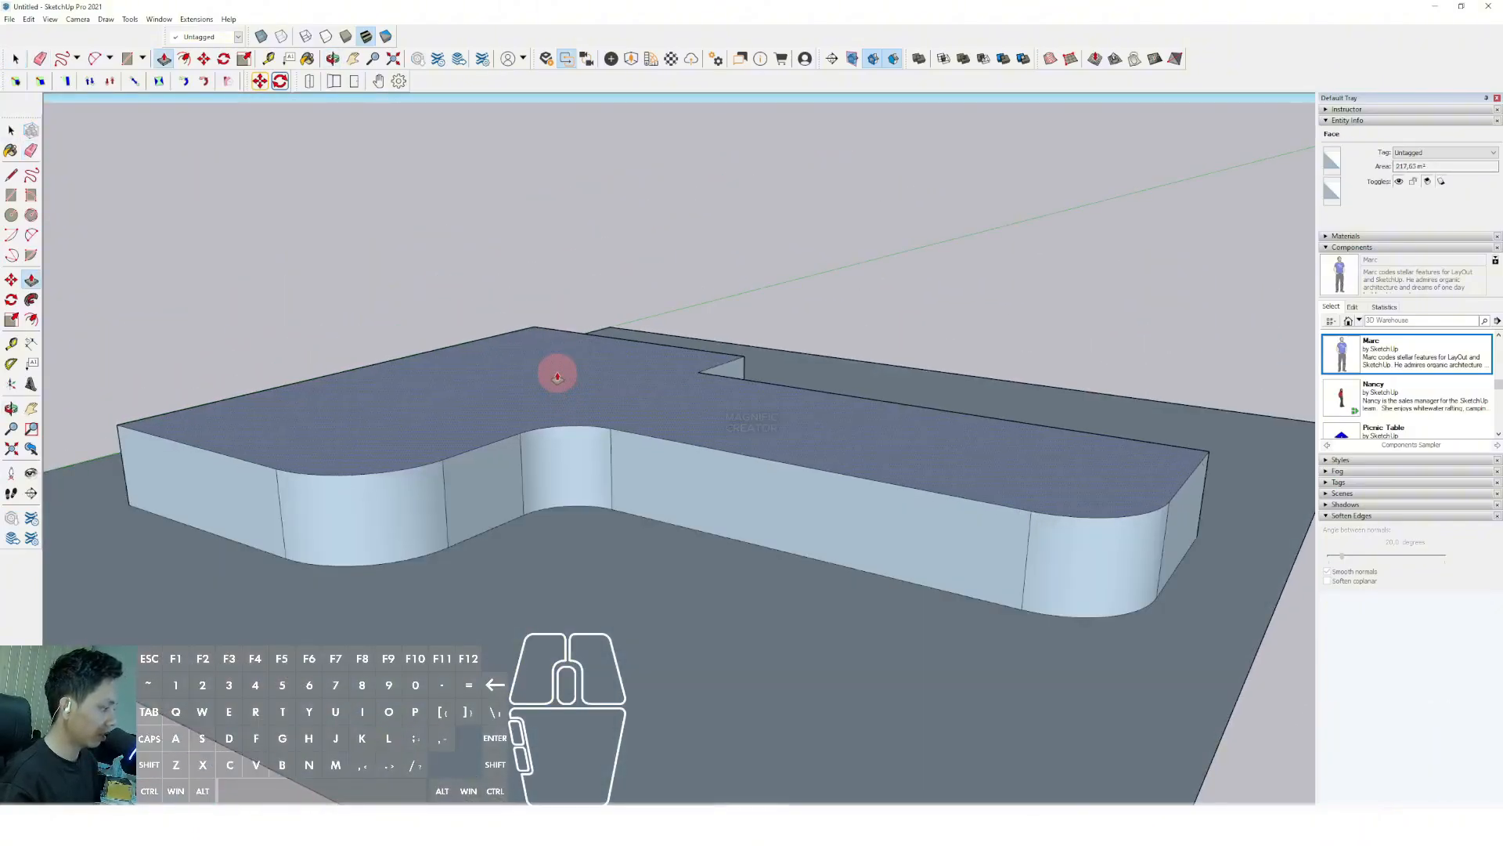
click(557, 374)
key(space)
middle_drag(557, 373, 592, 400)
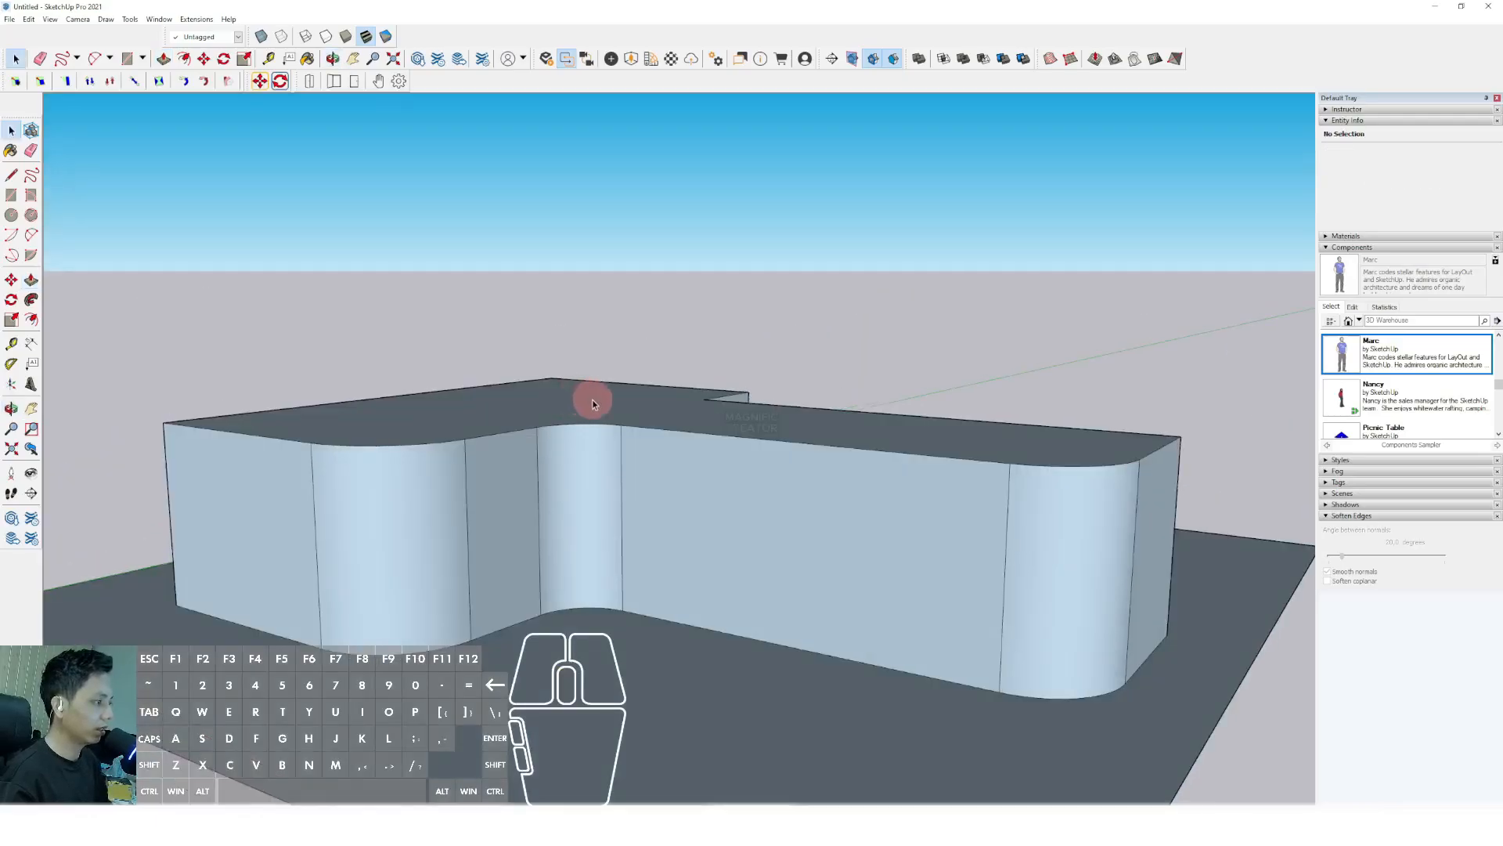
Copy the lower storey's top face straight up along the blue axis to the upper storey's height.
click(618, 409)
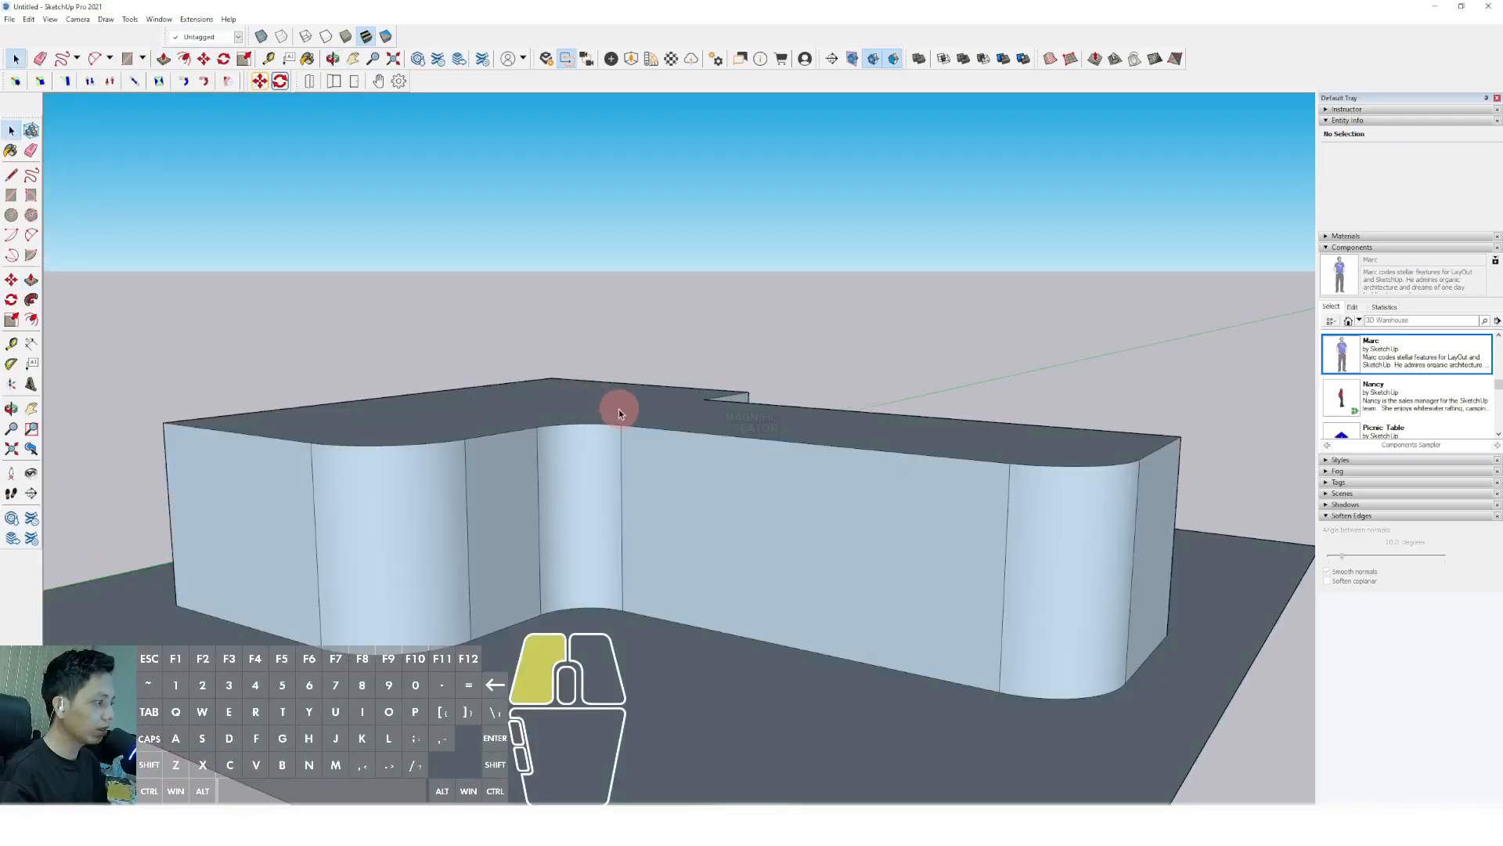
scroll(618, 408, up, 2)
key(m)
key(ctrl)
click(637, 396)
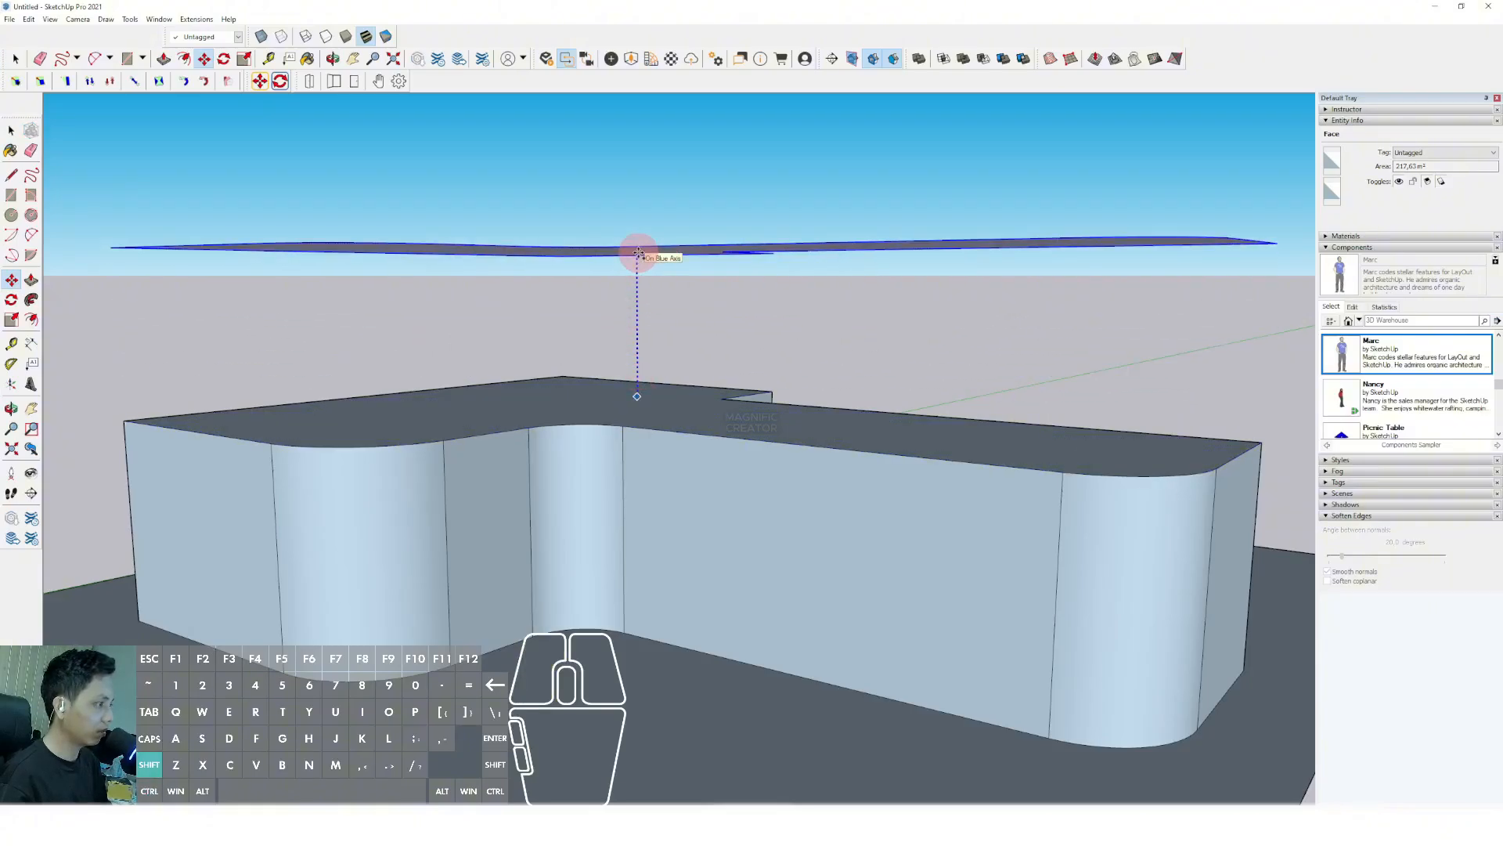
click(638, 253)
key(space)
middle_drag(638, 292, 688, 392)
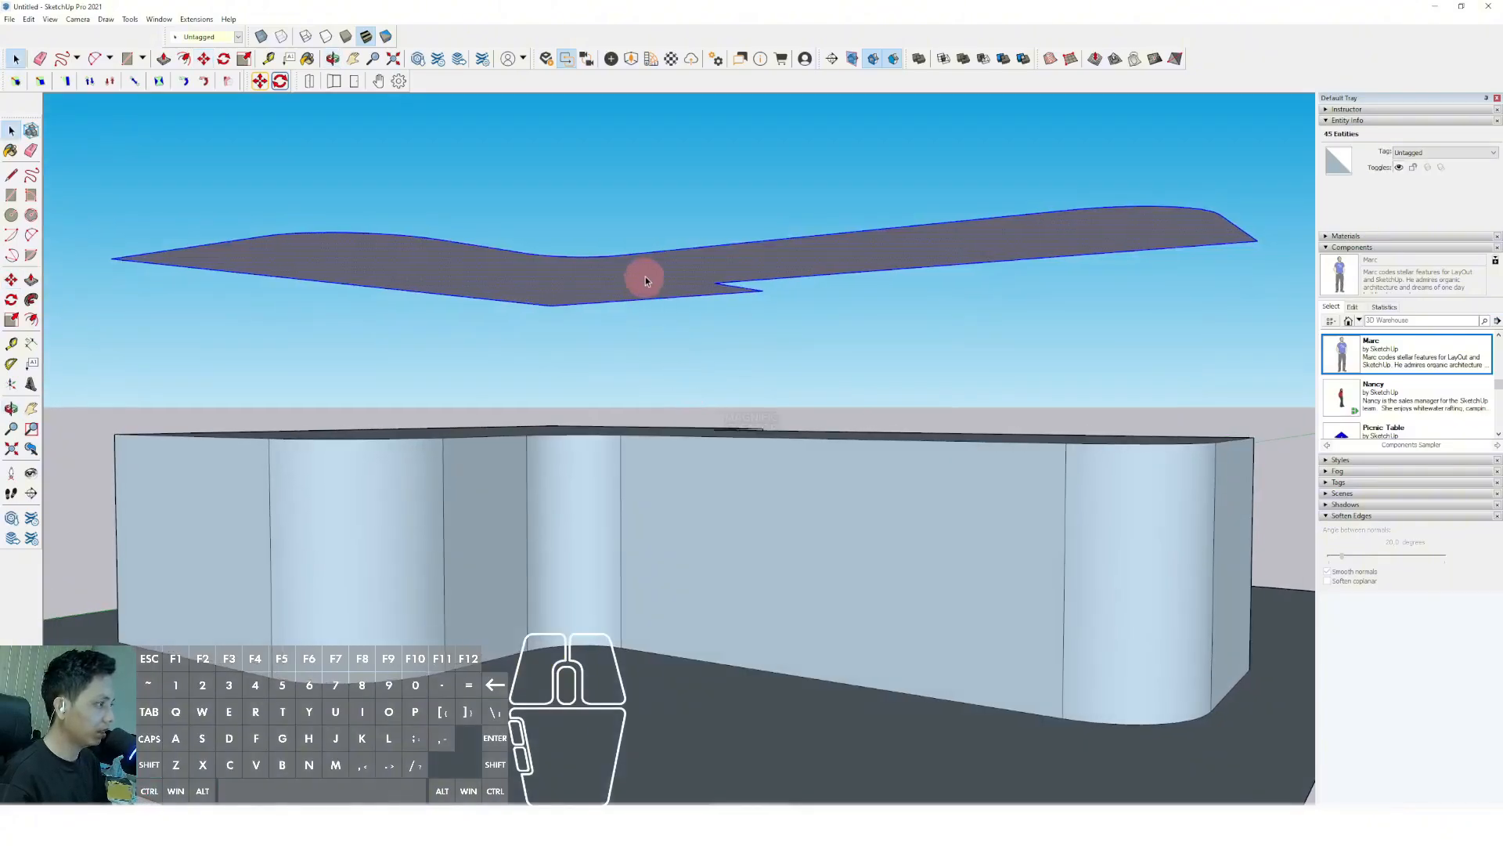
Push/Pull the copied face down to the lower storey's top edge to form the upper storey.
key(p)
click(667, 269)
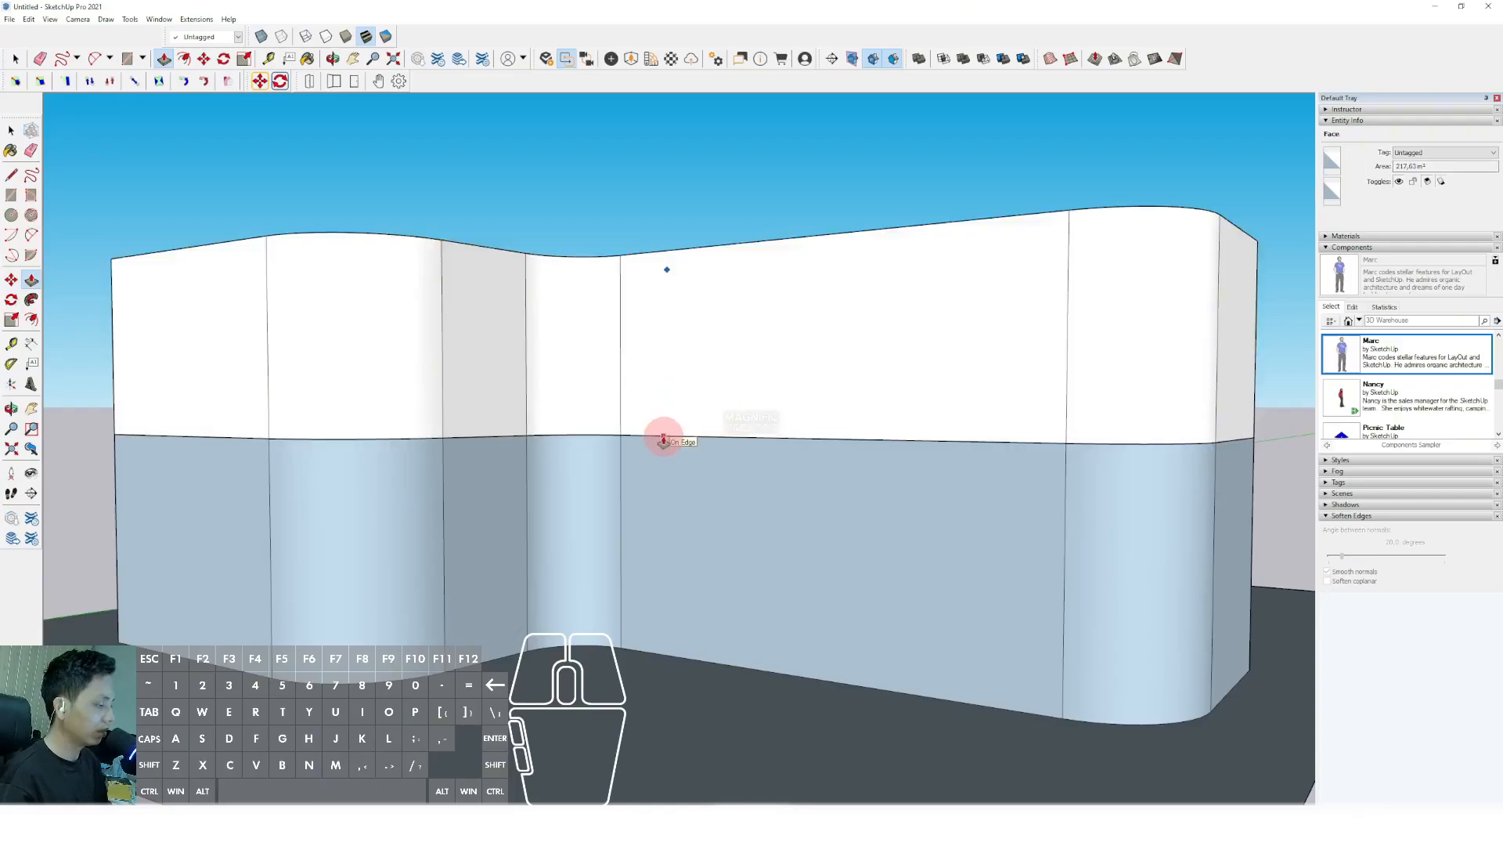
click(664, 438)
key(space)
scroll(626, 423, down, 5)
mouse_move(604, 416)
middle_down()
mouse_move(608, 459)
mouse_move(610, 406)
middle_up()
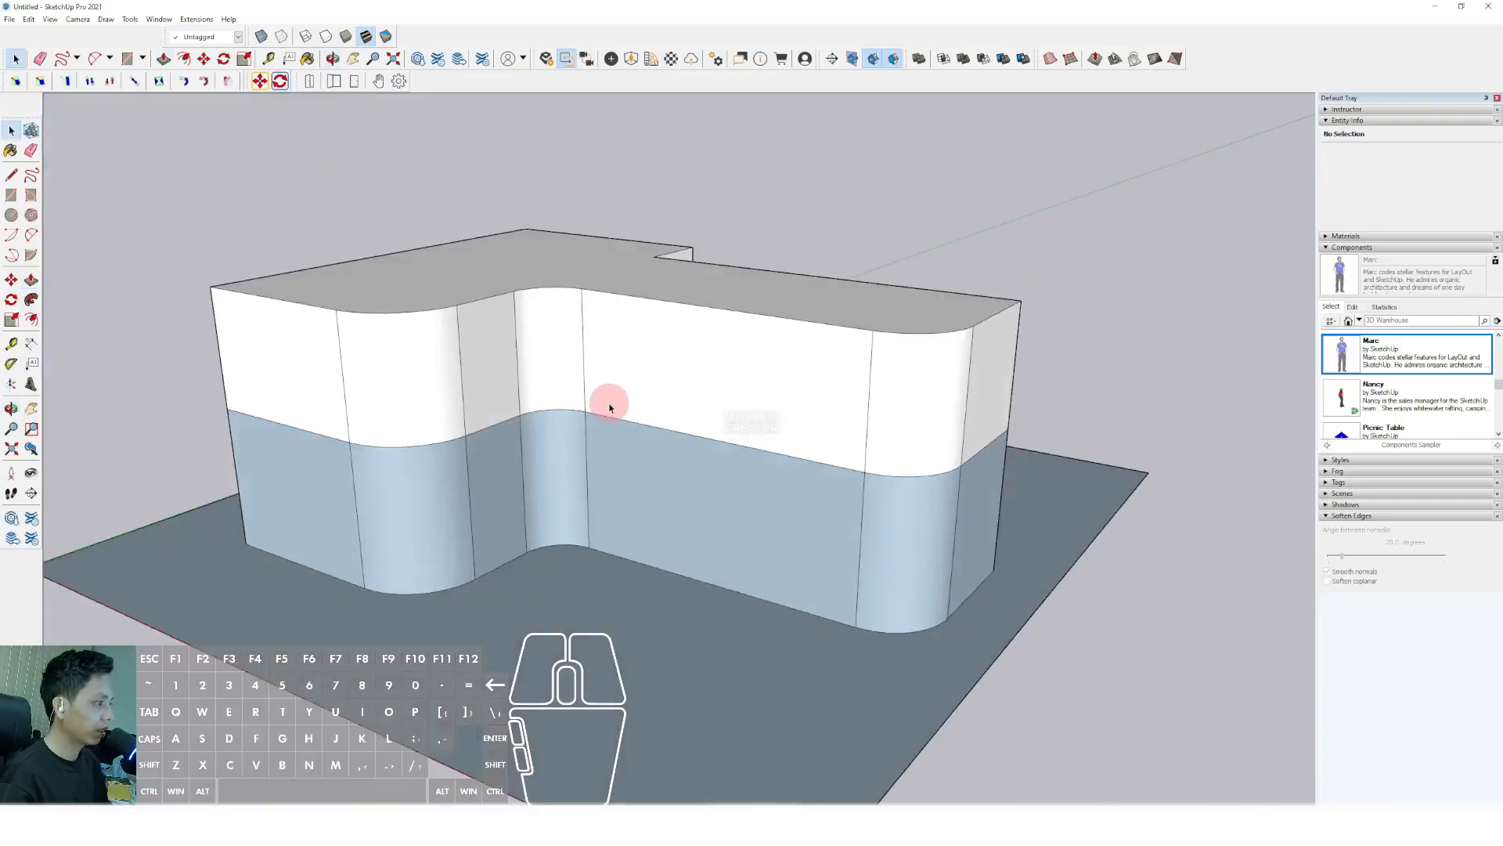
Group all the connected building and ground geometry.
triple_click(641, 356)
right_click(639, 351)
click(689, 359)
Copy the building's top face from inside the group and paste it in place outside the group.
double_click(615, 289)
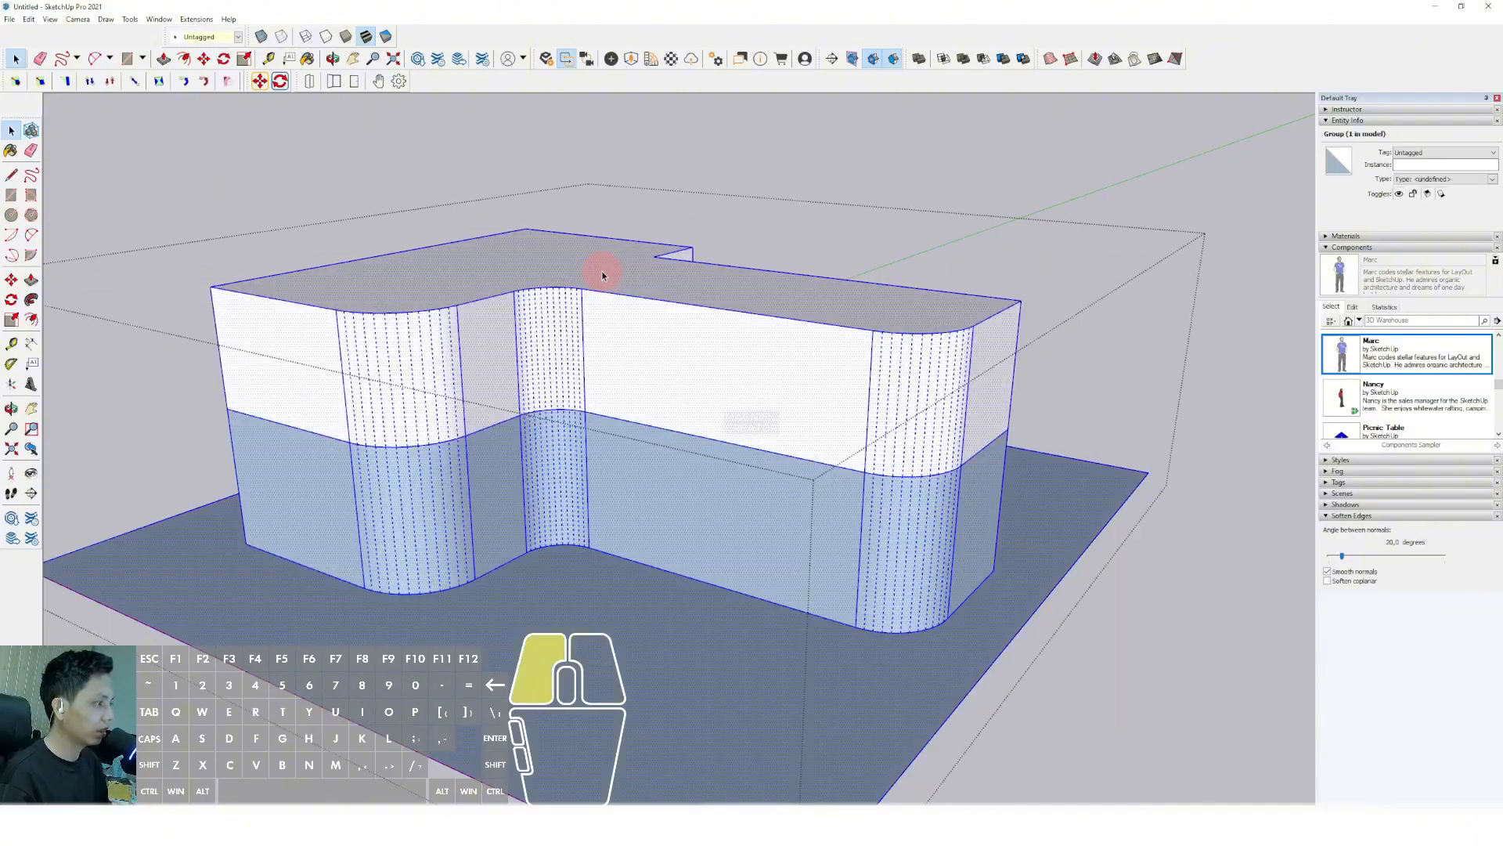
click(566, 266)
scroll(566, 266, up, 3)
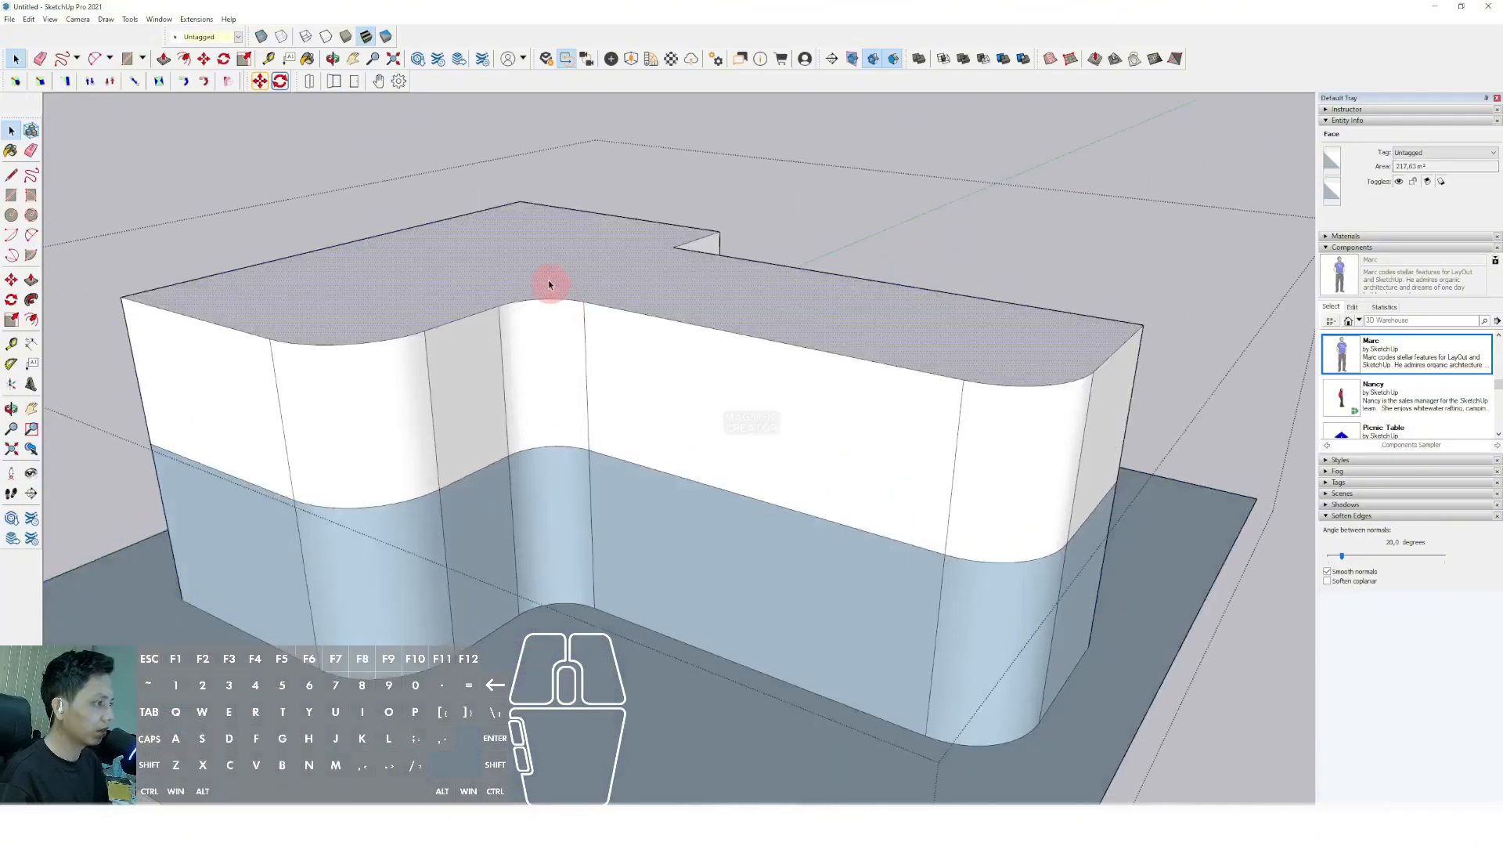
click(28, 19)
click(167, 141)
click(29, 19)
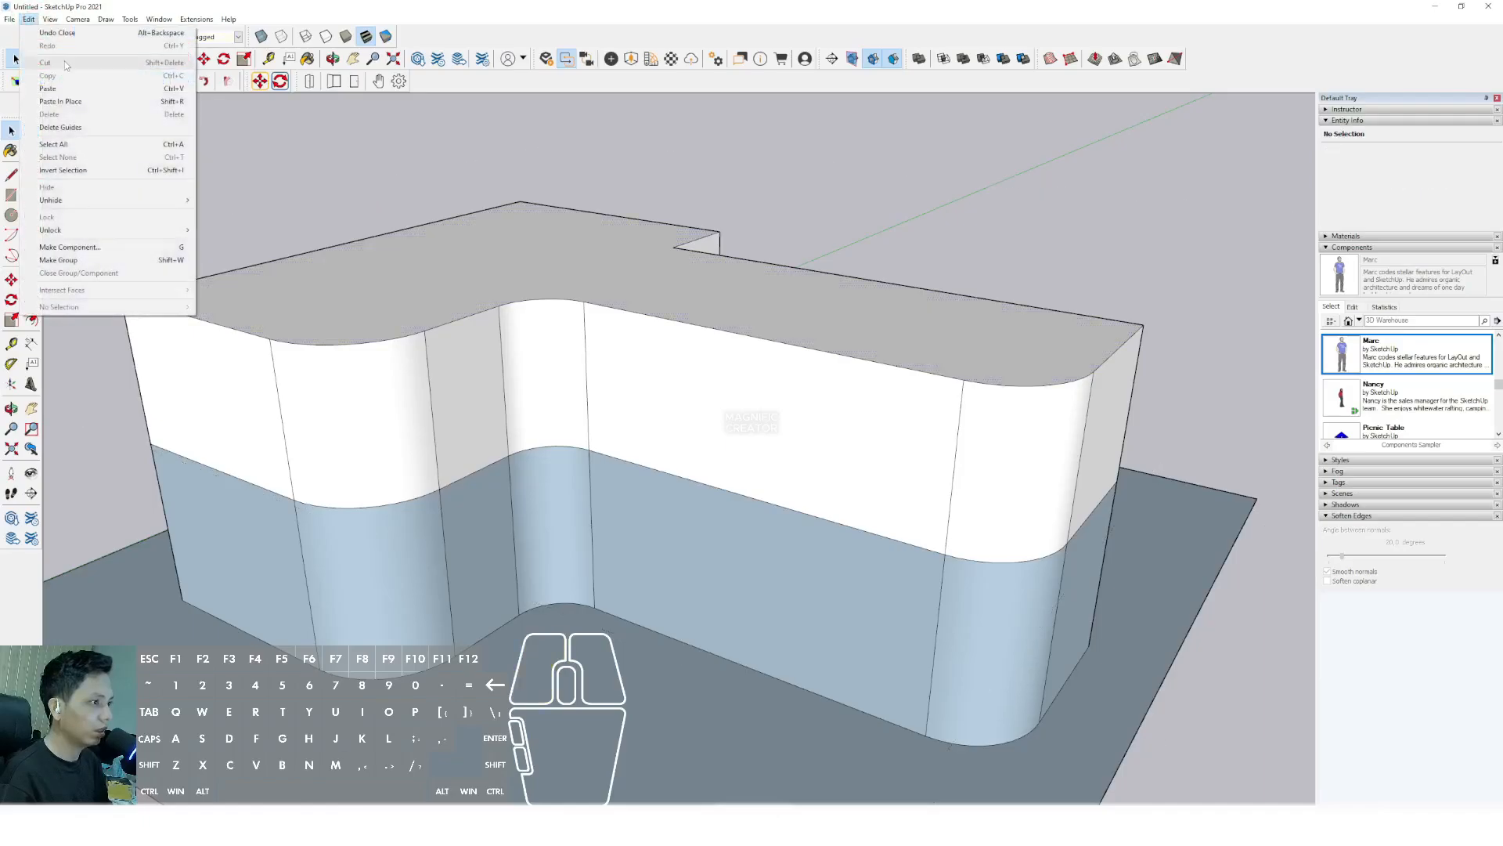
click(60, 101)
Offset the pasted top face's outline outward to create a roof overhang around the building.
middle_drag(450, 309, 295, 261)
key(f)
click(293, 265)
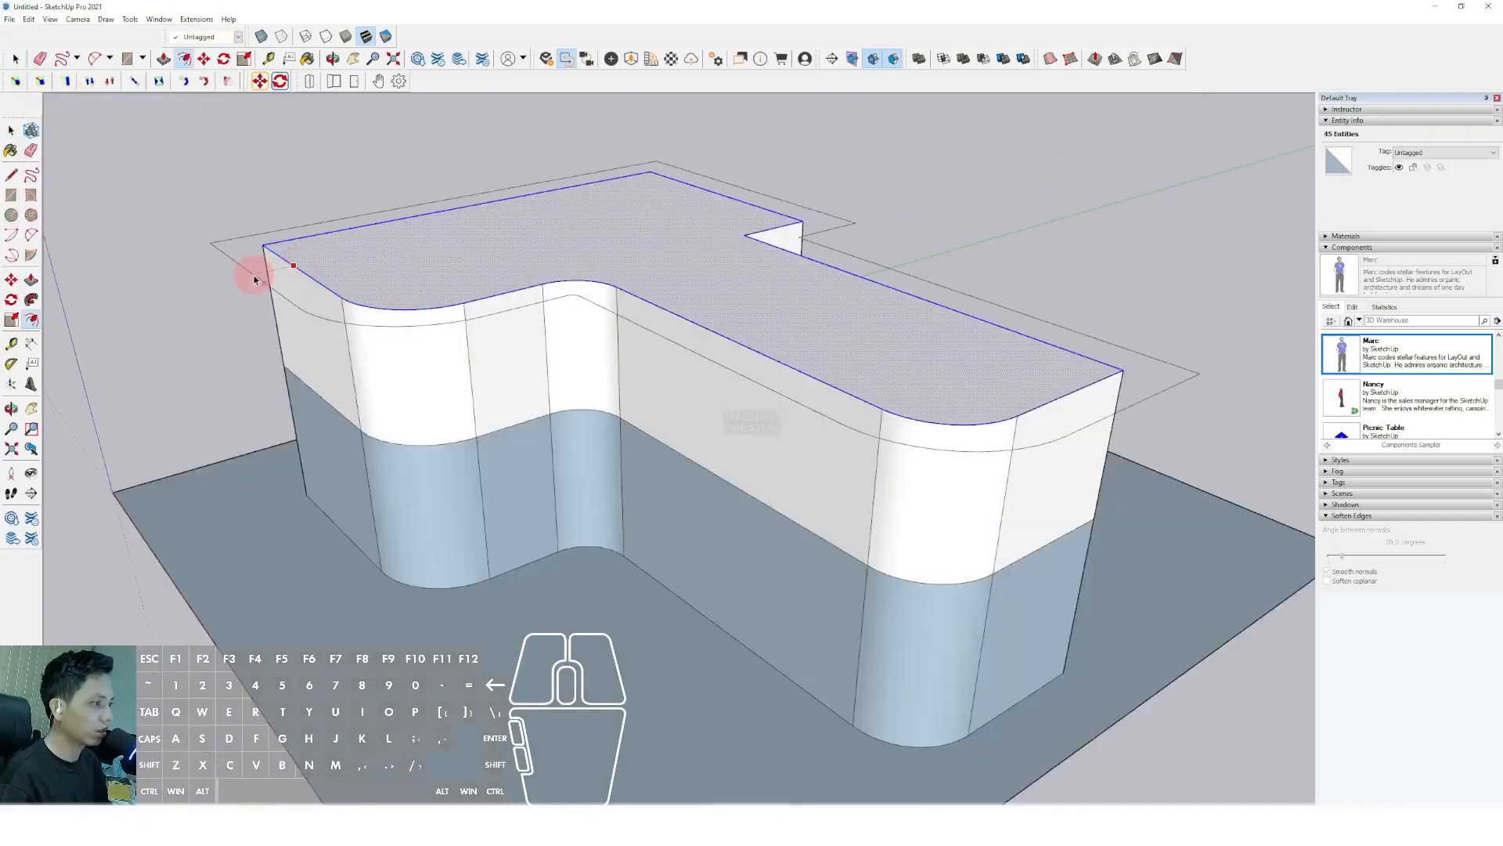
click(227, 289)
key(space)
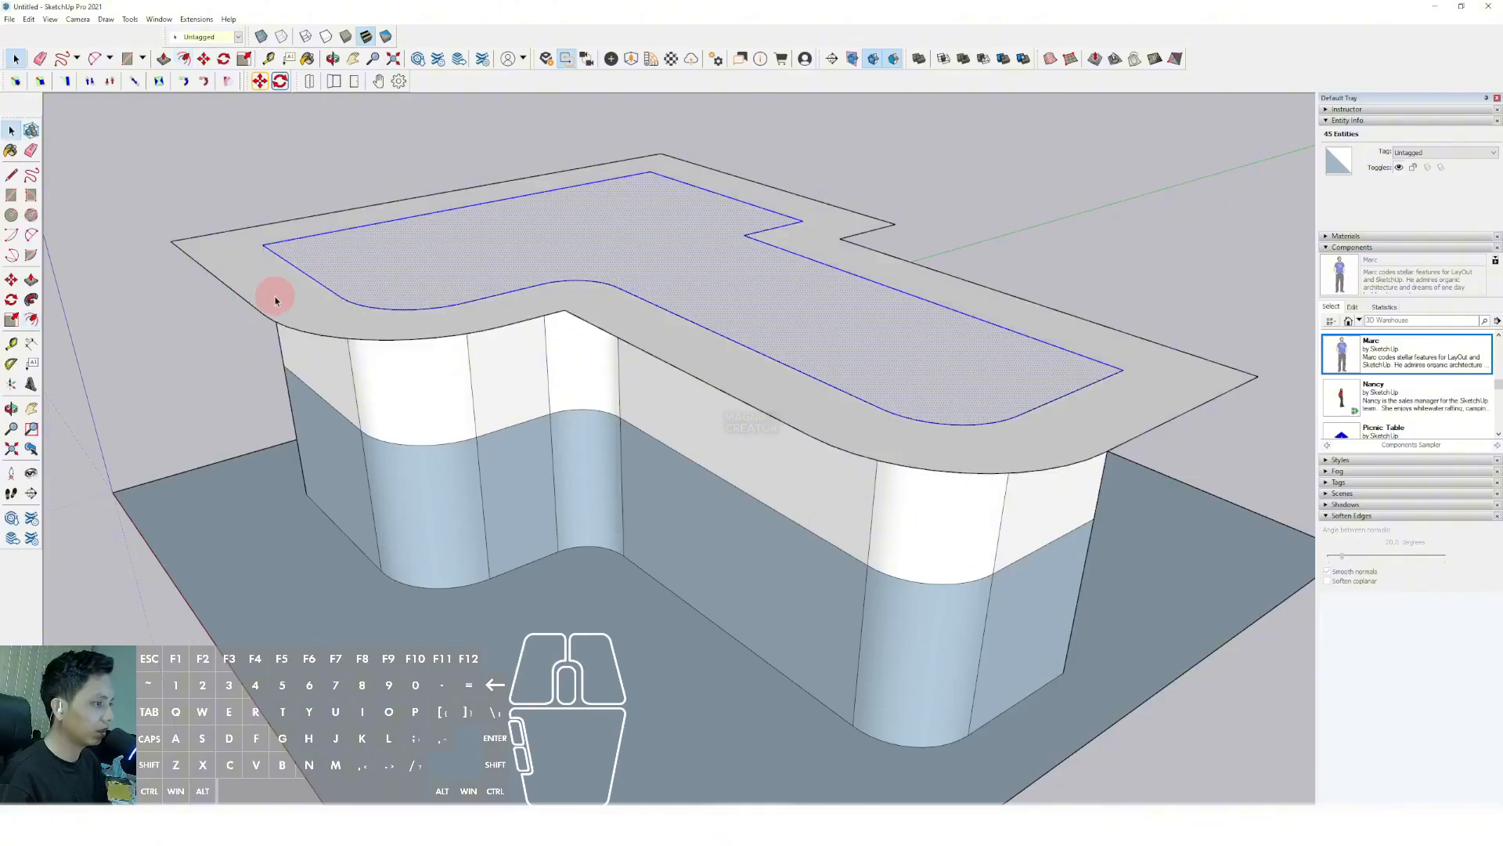
Select the inner outline edges of the roof face and delete them, leaving a single overhanging face.
click(313, 280)
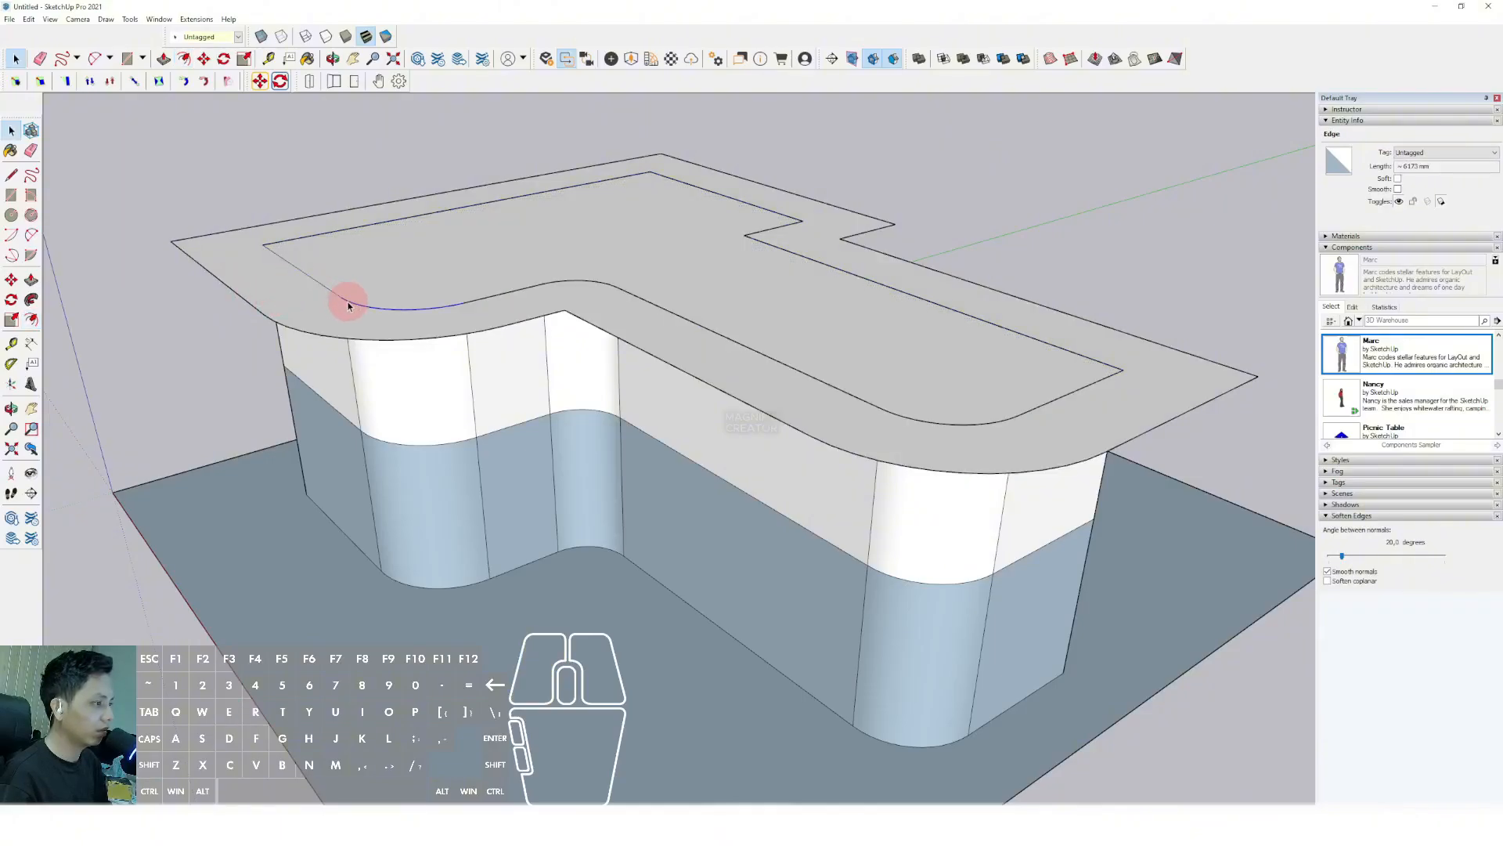
shift+click(275, 246)
click(278, 245)
click(280, 247)
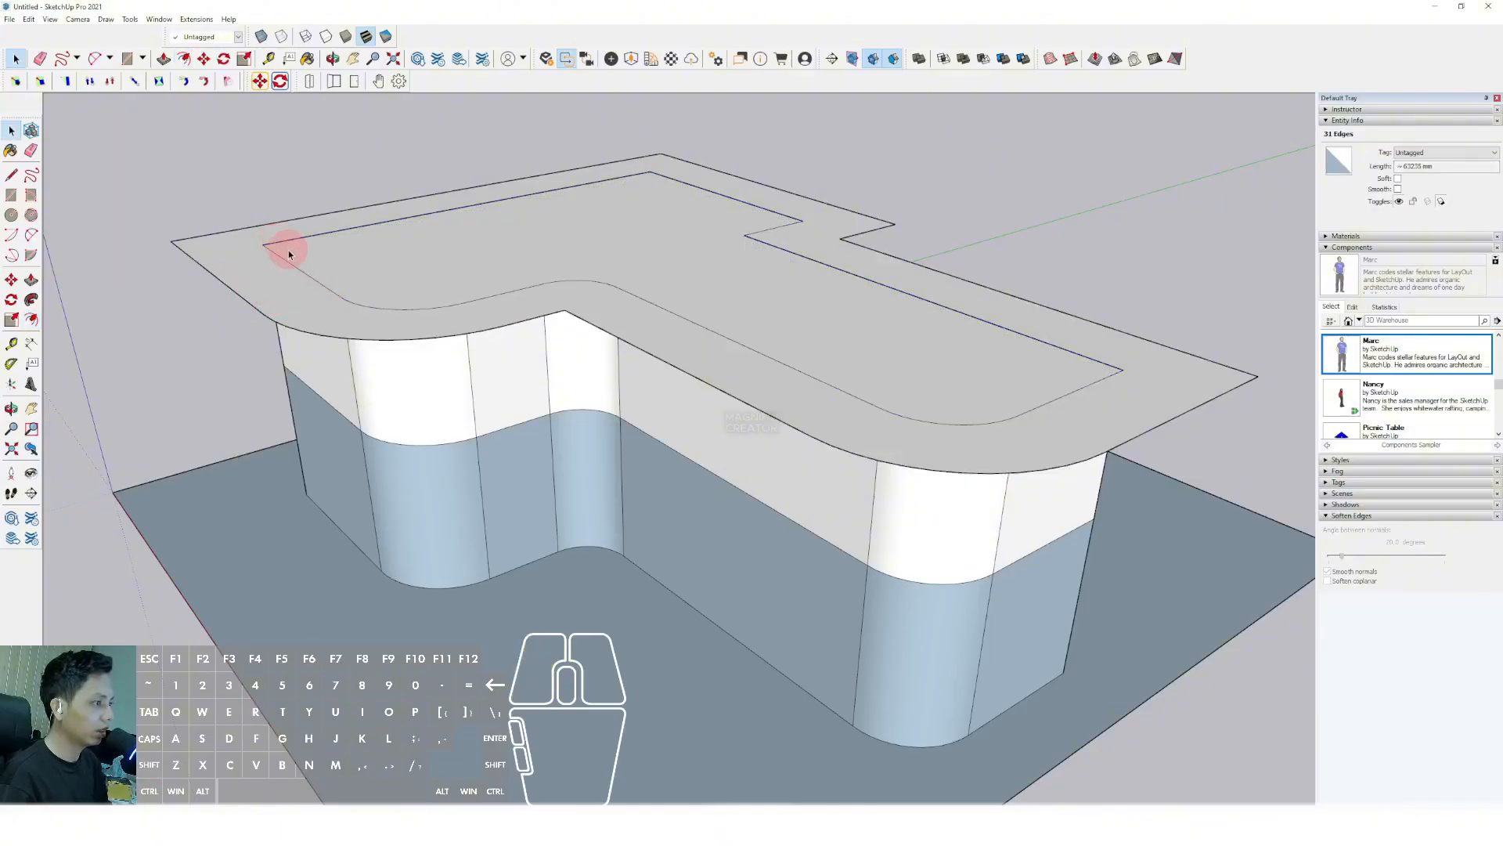
scroll(305, 270, up, 5)
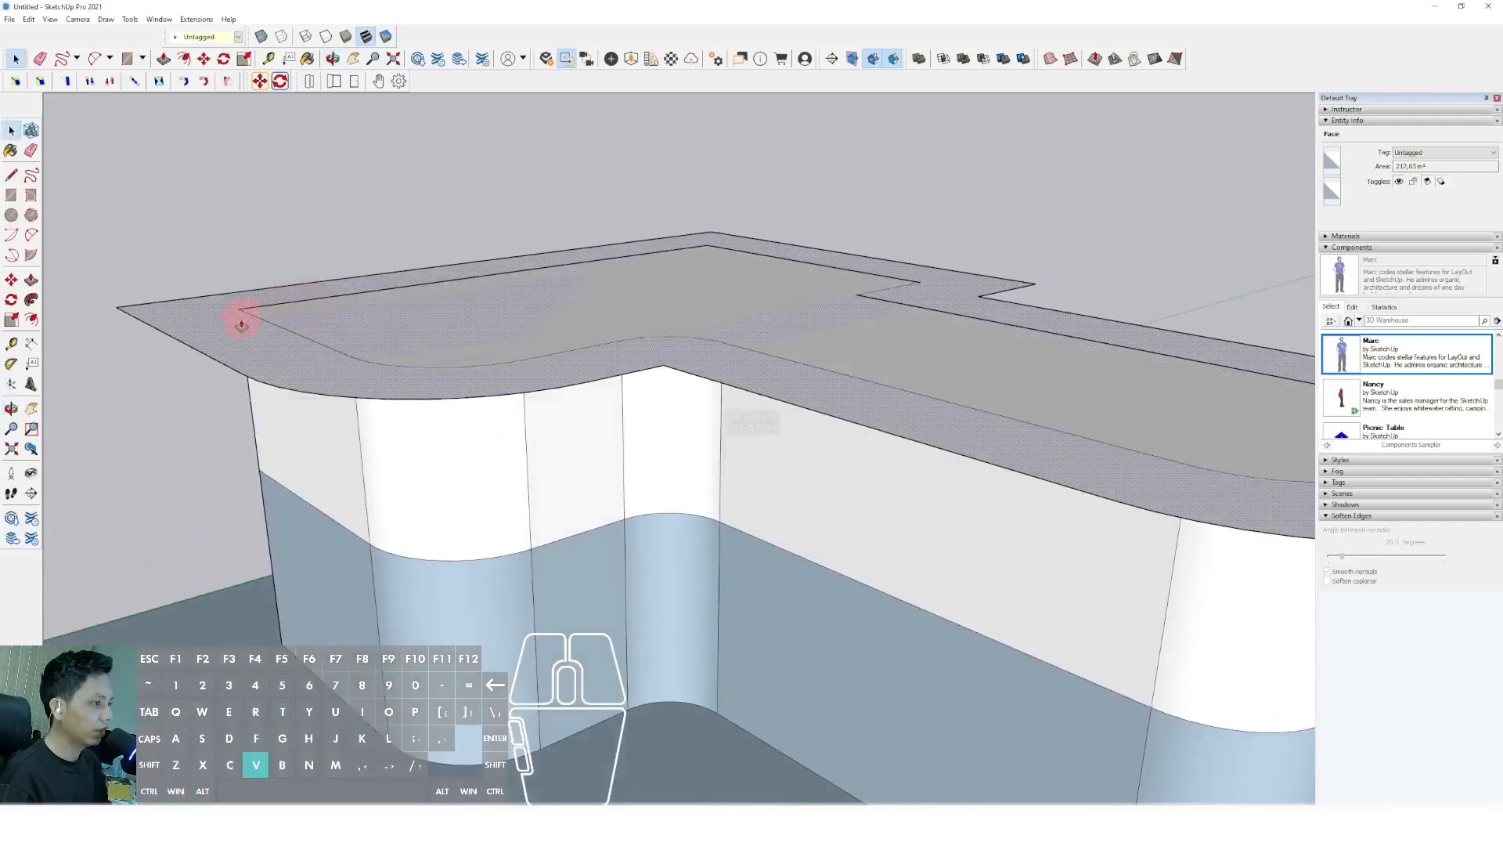
Push/Pull the roof face upward into a thin slab and make the slab a group.
key(v)
drag(241, 323, 238, 292)
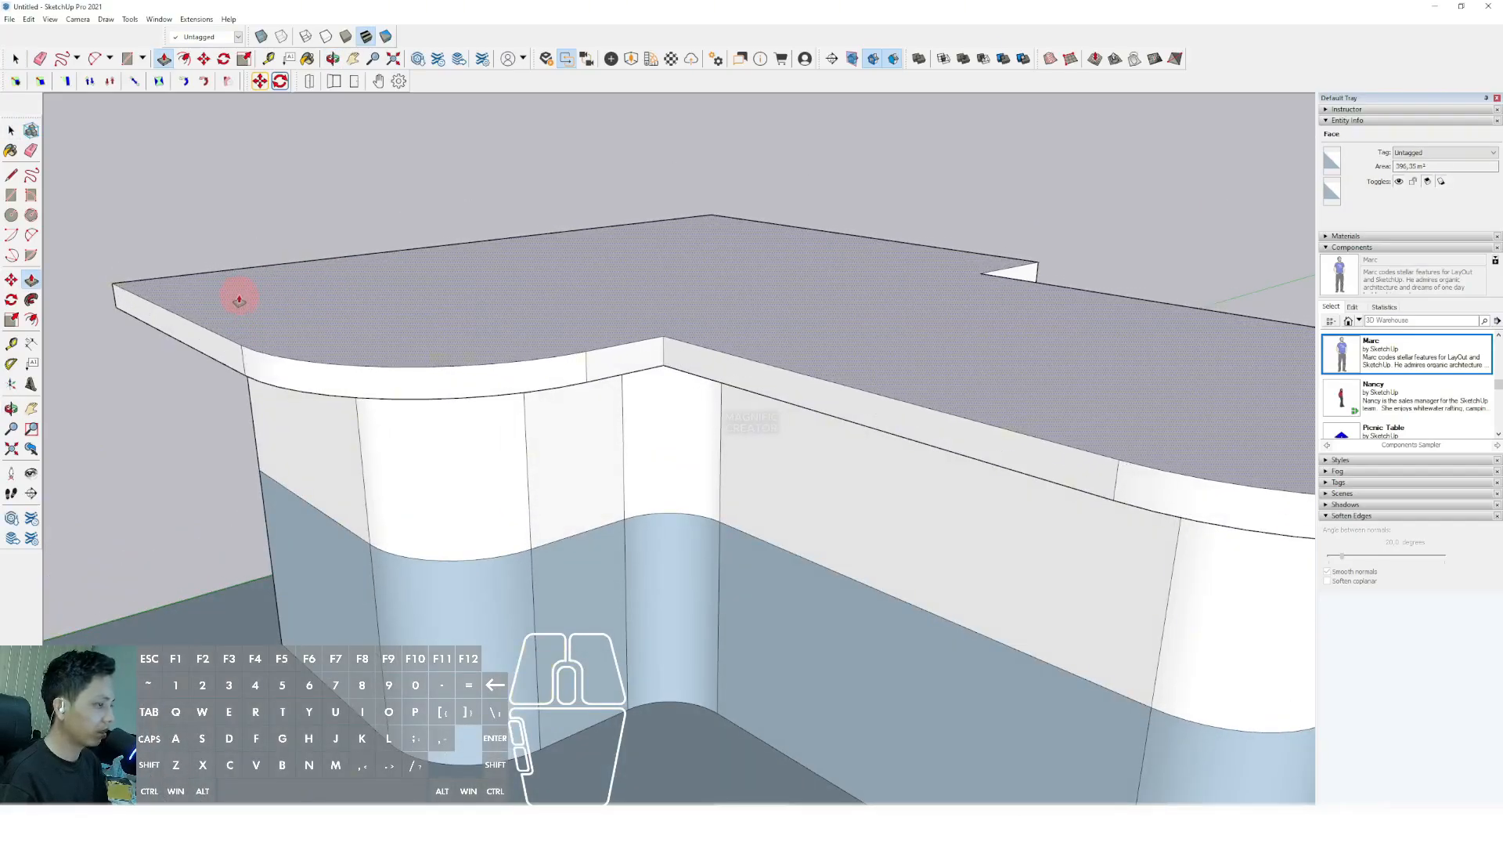
key(space)
middle_drag(239, 300, 277, 232)
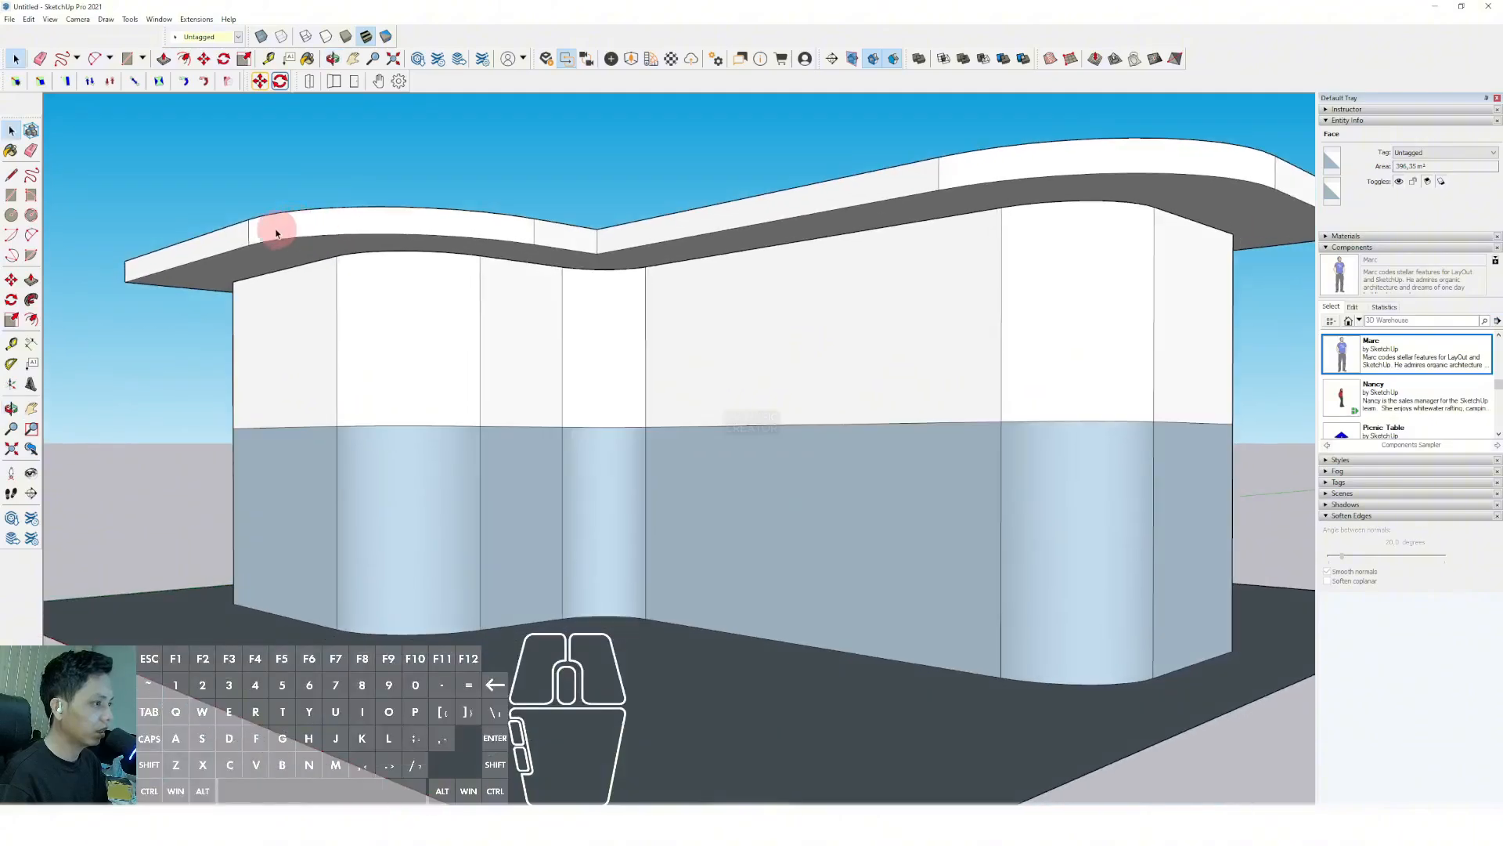
right_click(276, 233)
click(328, 315)
middle_drag(436, 335, 474, 309)
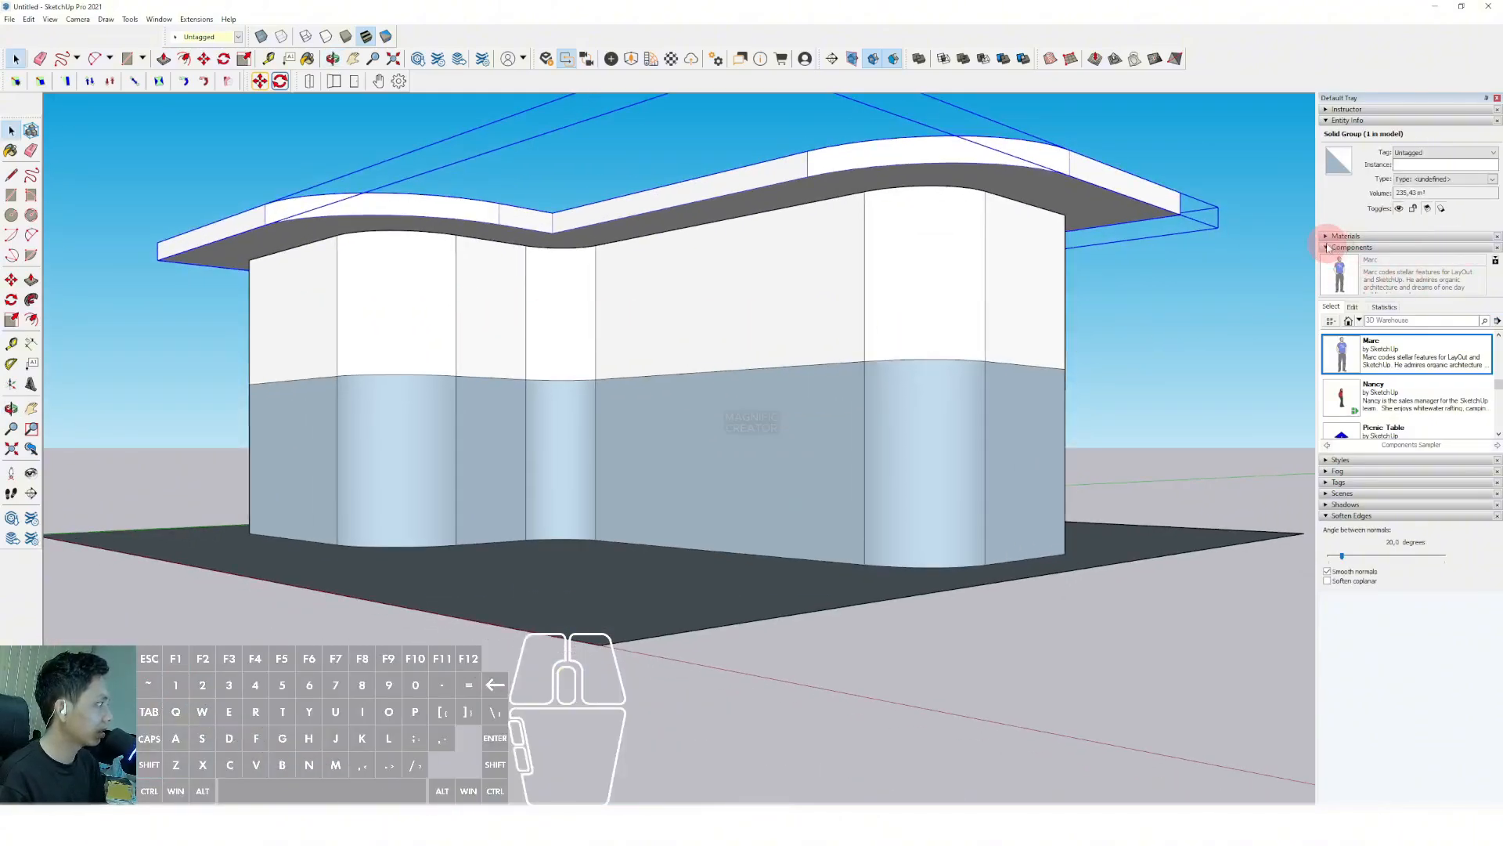
Paint the roof group with the dark grey Color M06 material.
click(1342, 237)
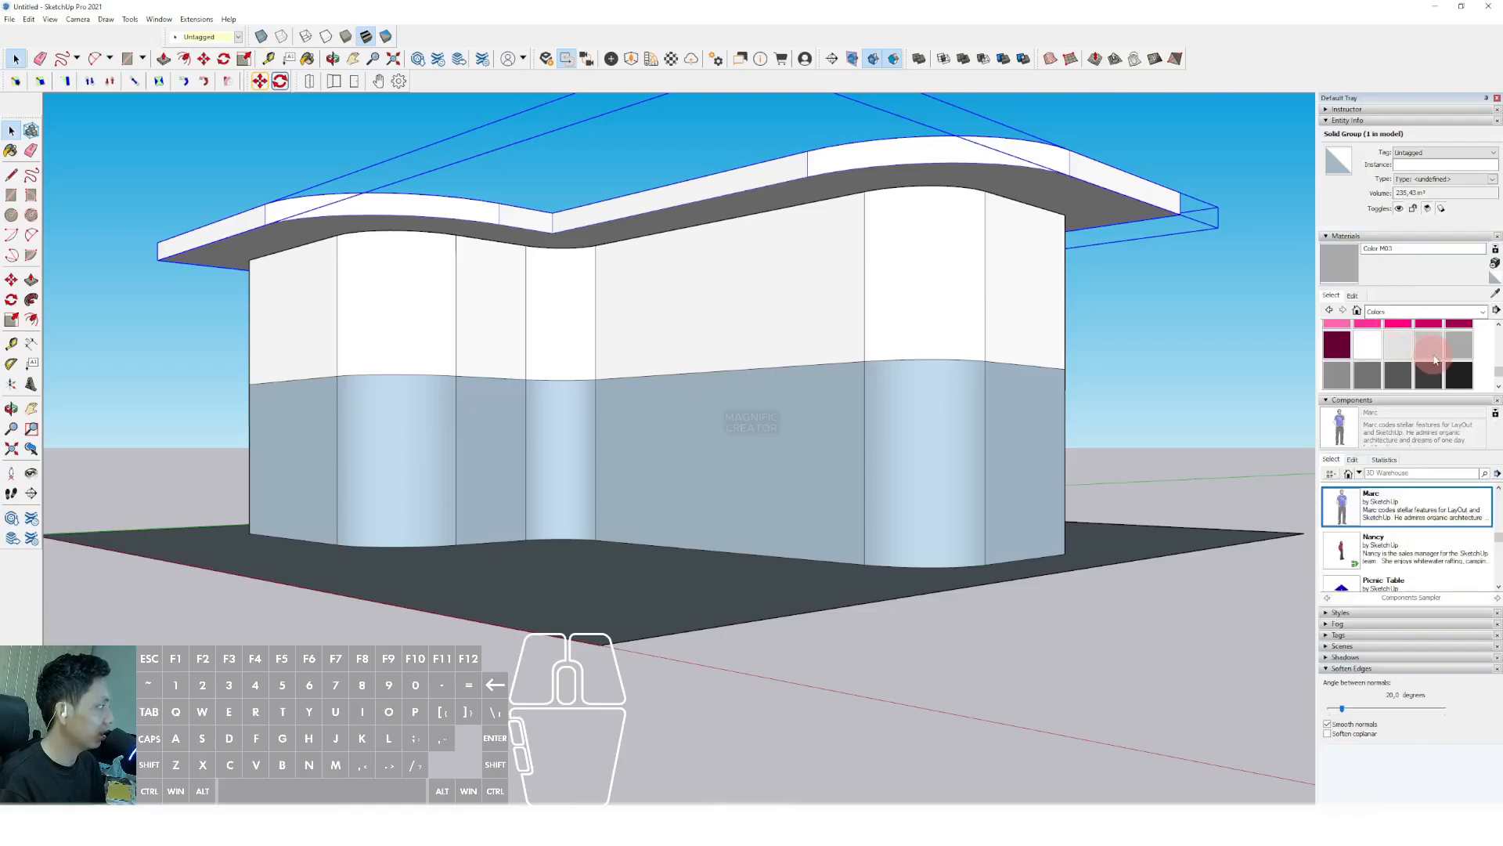
click(1398, 376)
click(980, 157)
mouse_move(756, 264)
middle_down()
mouse_move(704, 326)
mouse_move(715, 302)
middle_up()
key(space)
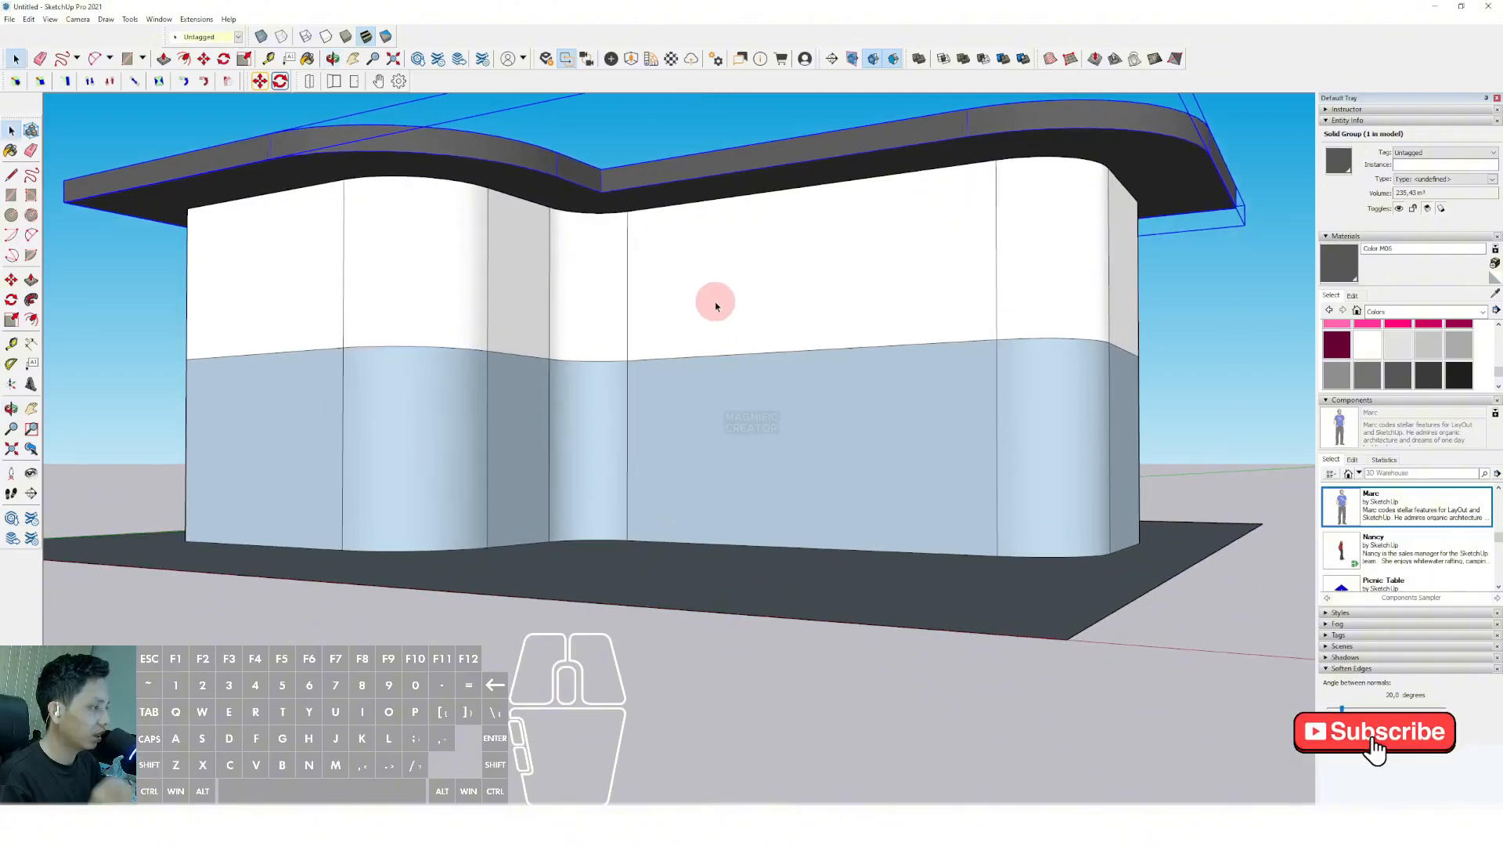
Paint both storeys of the left outer curved corner with the Translucent Glass Blue material.
click(1476, 312)
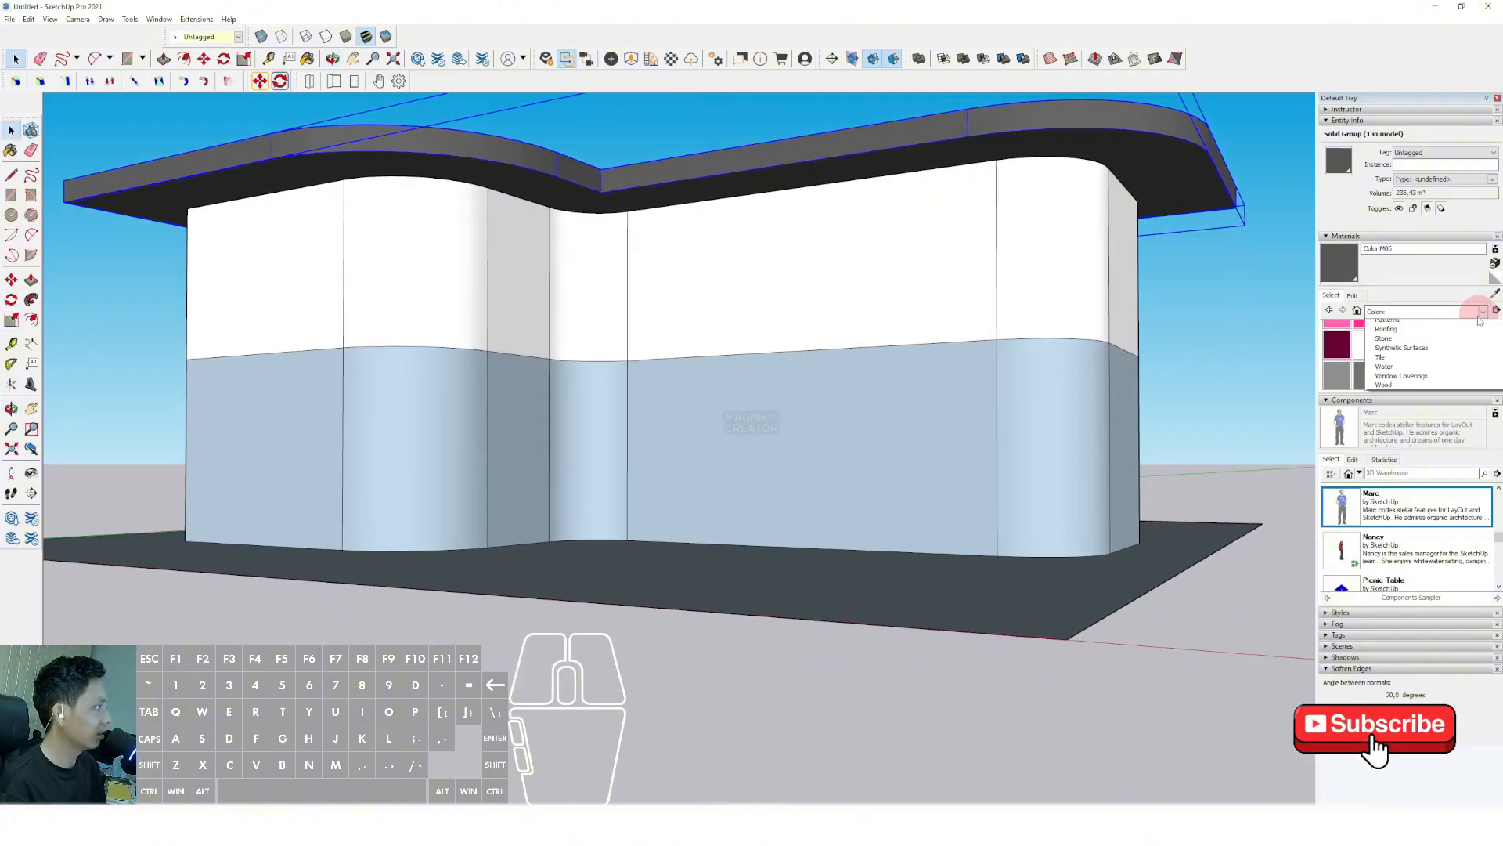
click(1401, 371)
click(1428, 335)
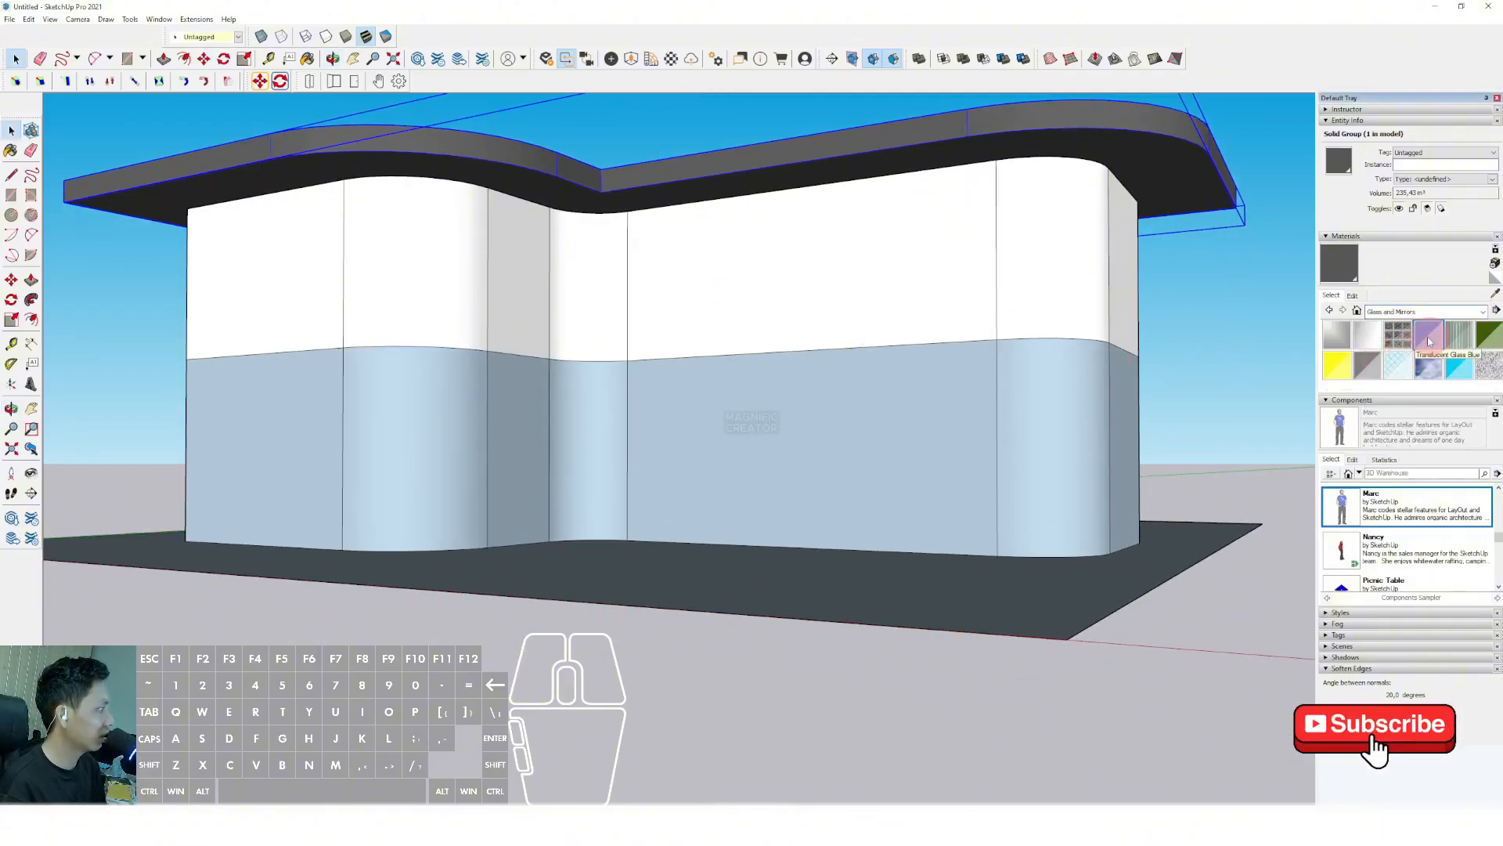
middle_drag(1025, 309, 992, 298)
key(space)
double_click(382, 309)
click(402, 324)
key(b)
click(403, 323)
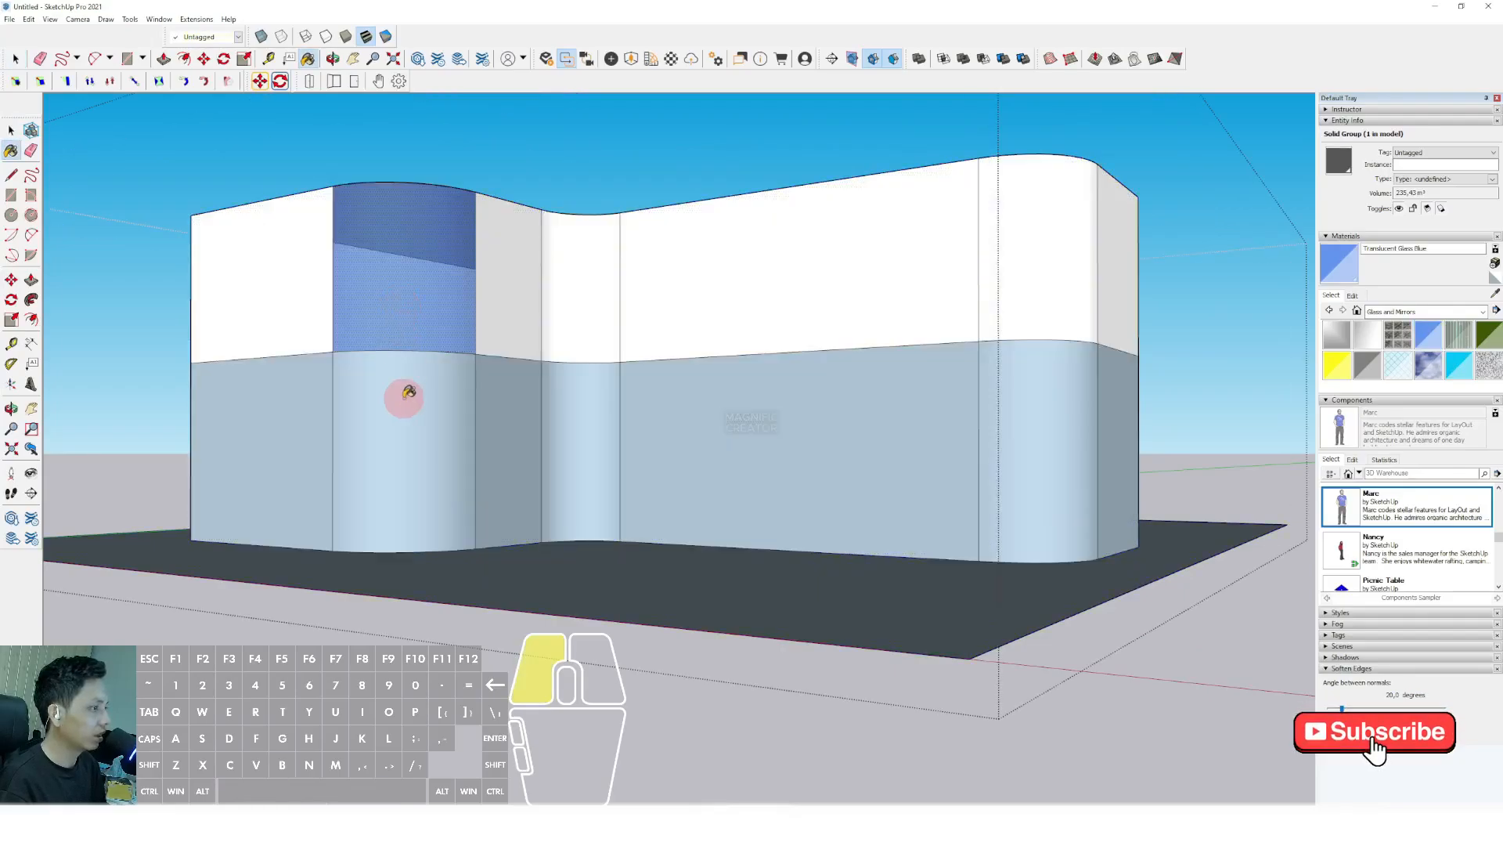
click(404, 398)
Paint both storeys of the inner curved corner and of the right outer curved corner with Translucent Glass Blue.
click(570, 339)
click(575, 395)
mouse_move(571, 399)
middle_down()
mouse_move(782, 336)
mouse_move(722, 373)
mouse_move(785, 395)
mouse_move(809, 484)
mouse_move(825, 463)
mouse_move(905, 505)
middle_up()
click(966, 275)
click(963, 382)
scroll(790, 368, down, 1)
Copy the two vertical edges between the long front wall and the right curved corner a short distance along the front wall.
key(space)
scroll(791, 330, down, 2)
click(1187, 180)
scroll(794, 360, up, 2)
double_click(834, 437)
key(ctrl+a)
click(891, 470)
shift+click(890, 360)
middle_drag(880, 440, 835, 619)
key(m)
click(895, 583)
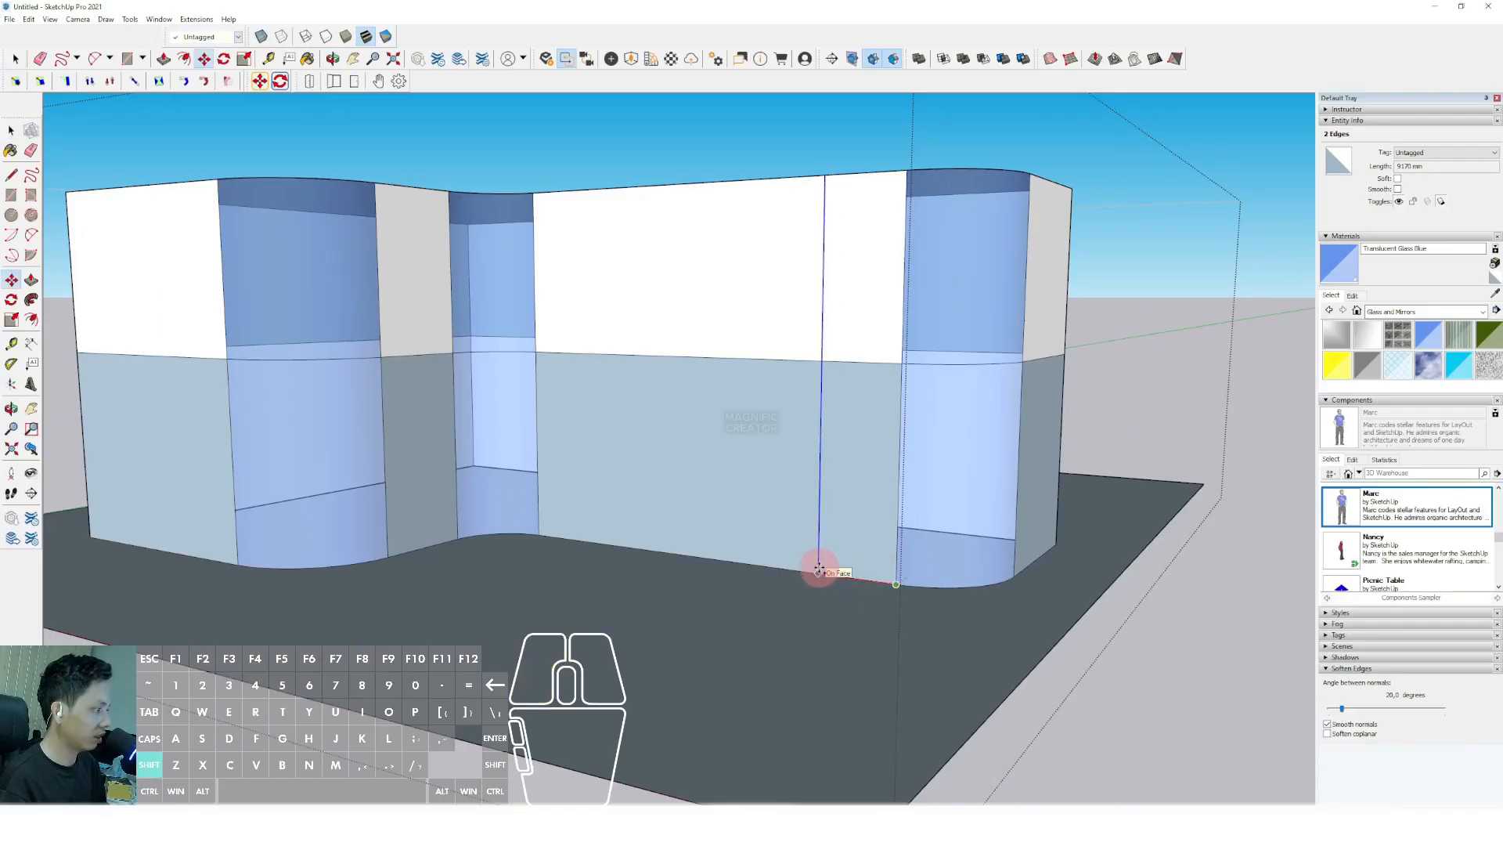
click(843, 577)
Repeat the vertical edge copies across the long front wall to divide it into evenly spaced panels.
key(shift)
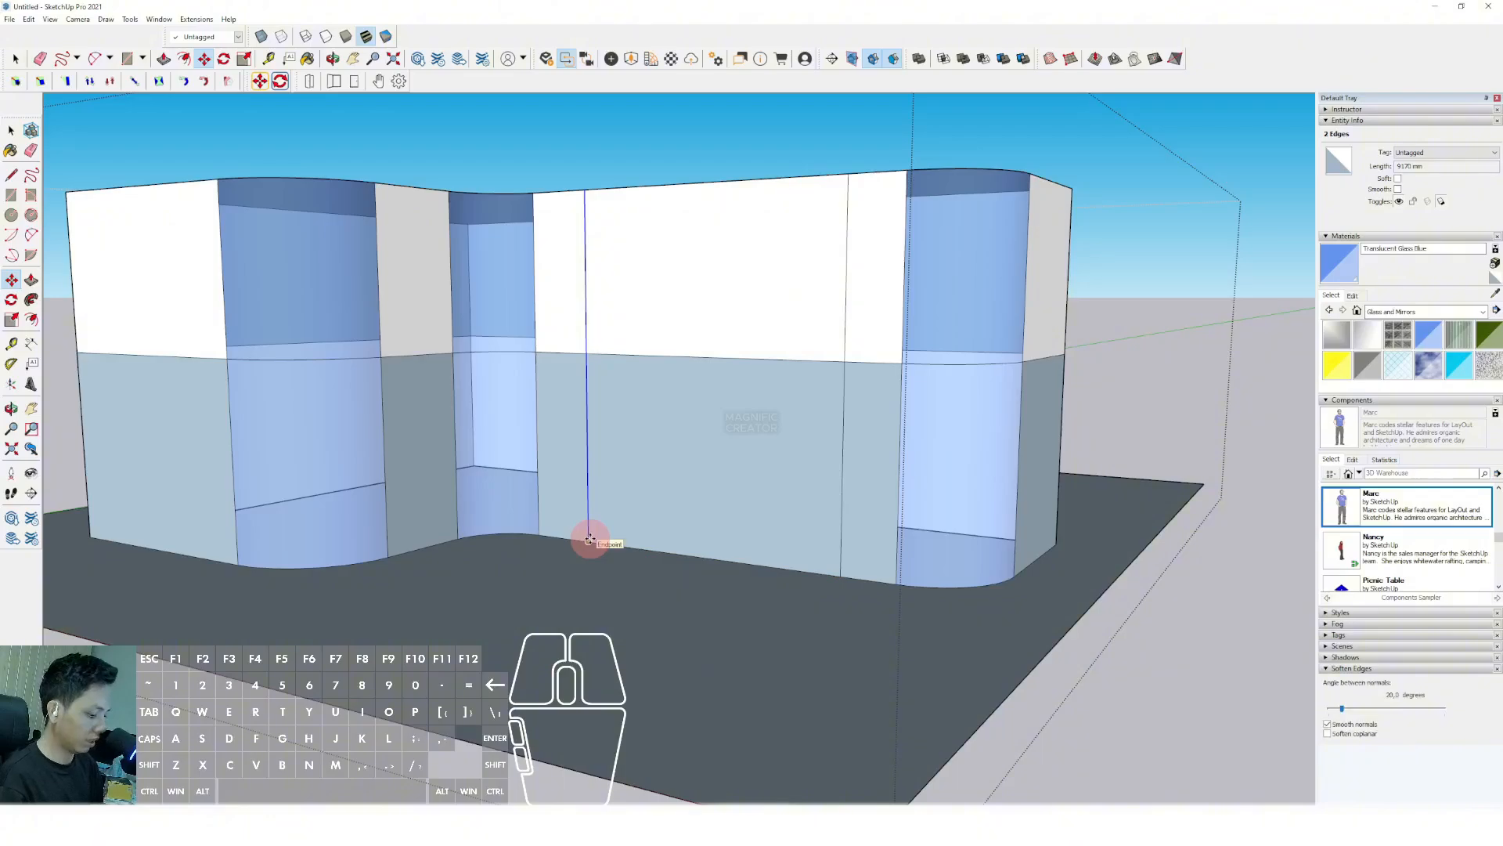
key(Return)
key(space)
scroll(601, 531, down, 2)
middle_drag(658, 512, 1117, 379)
scroll(715, 456, up, 3)
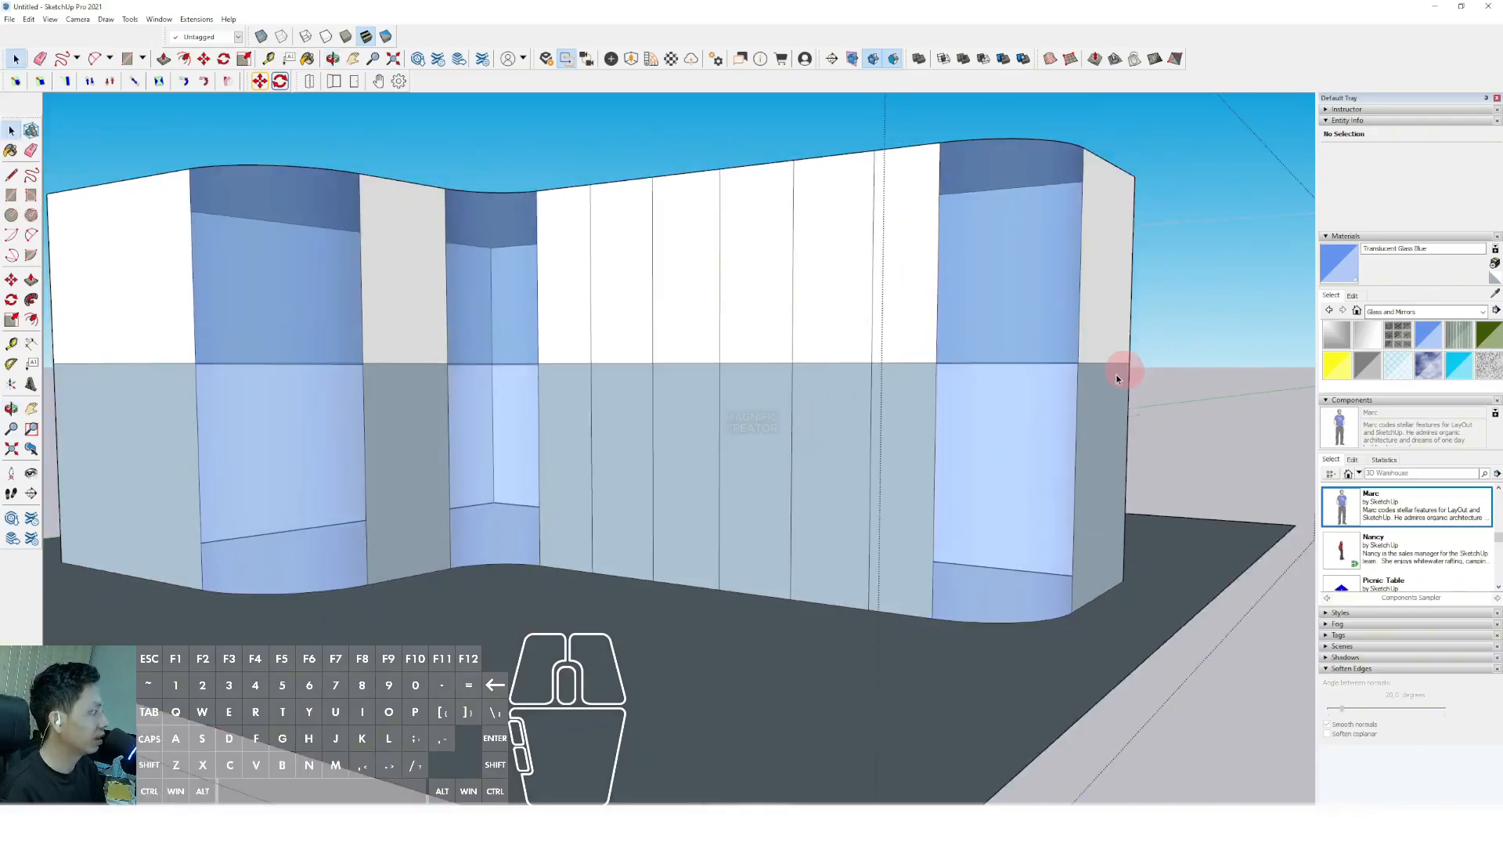
Draw a closed freehand pool outline with a narrowed middle on the ground in front of the building.
scroll(1117, 379, down, 3)
middle_drag(1222, 308, 582, 514)
triple_click(600, 505)
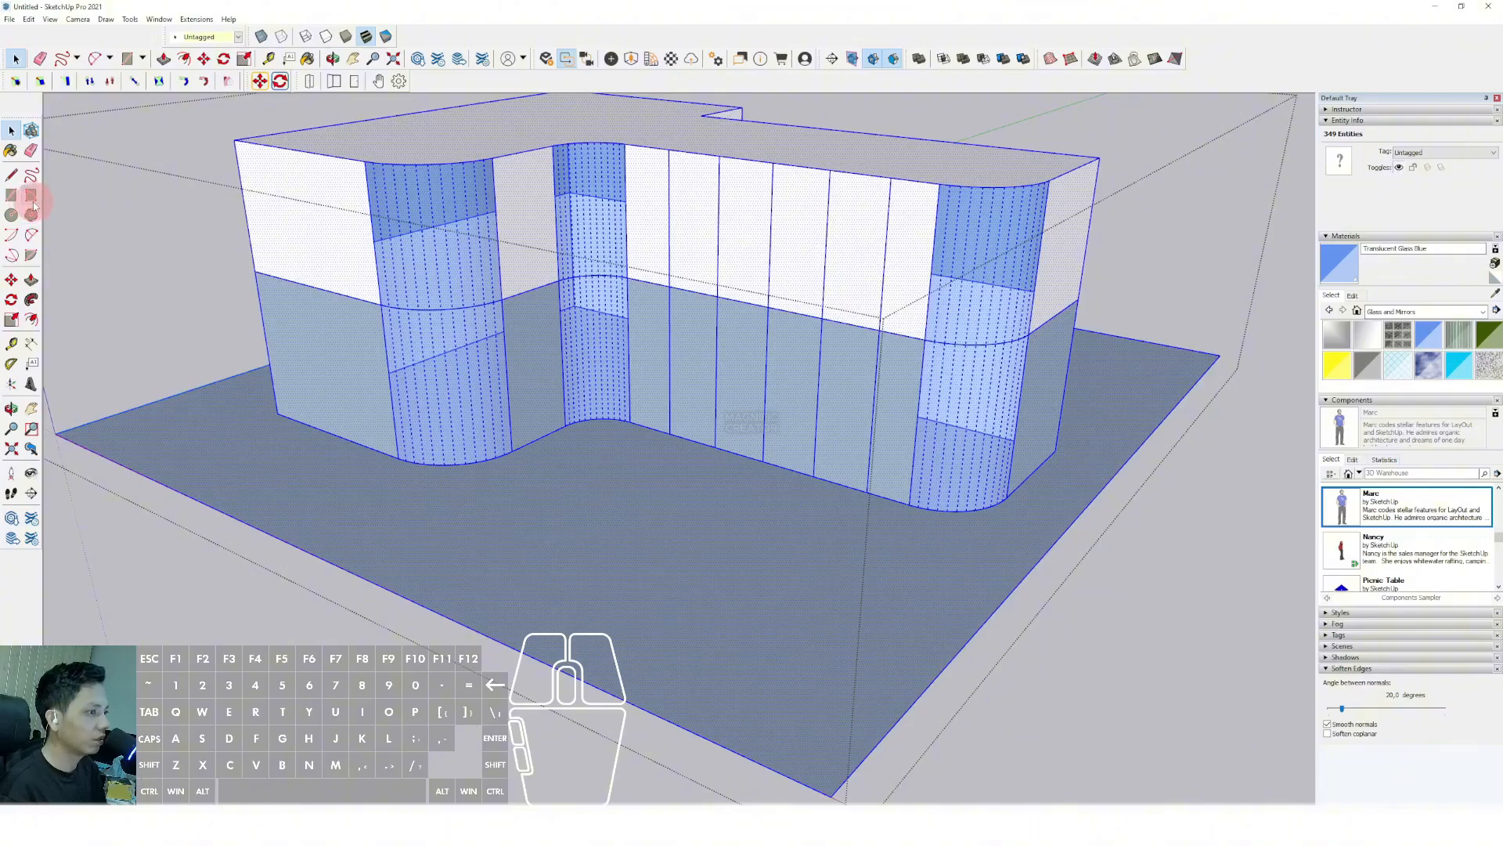
click(31, 175)
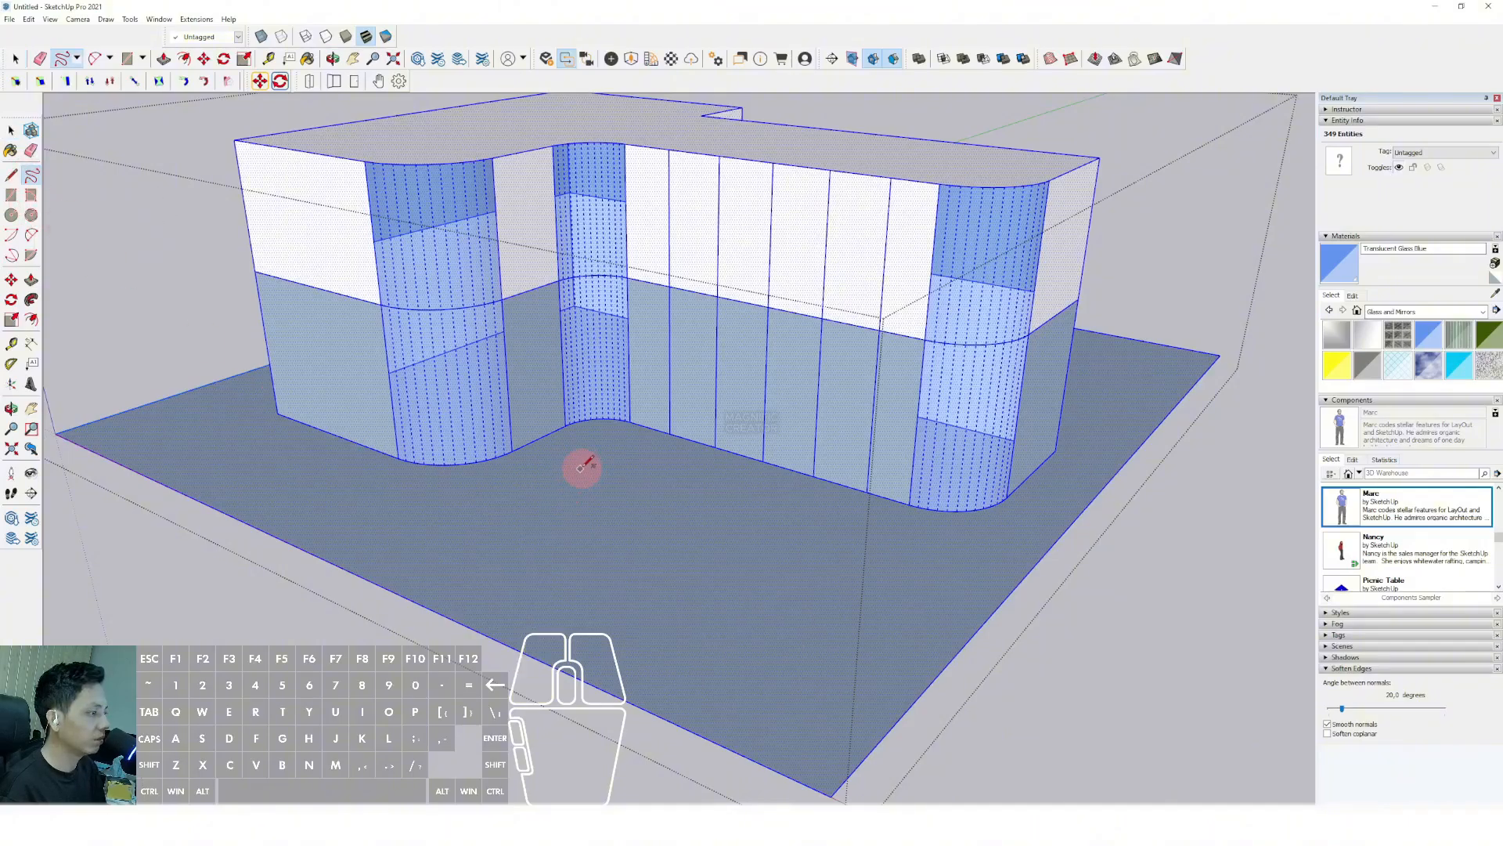
drag(586, 478, 486, 490)
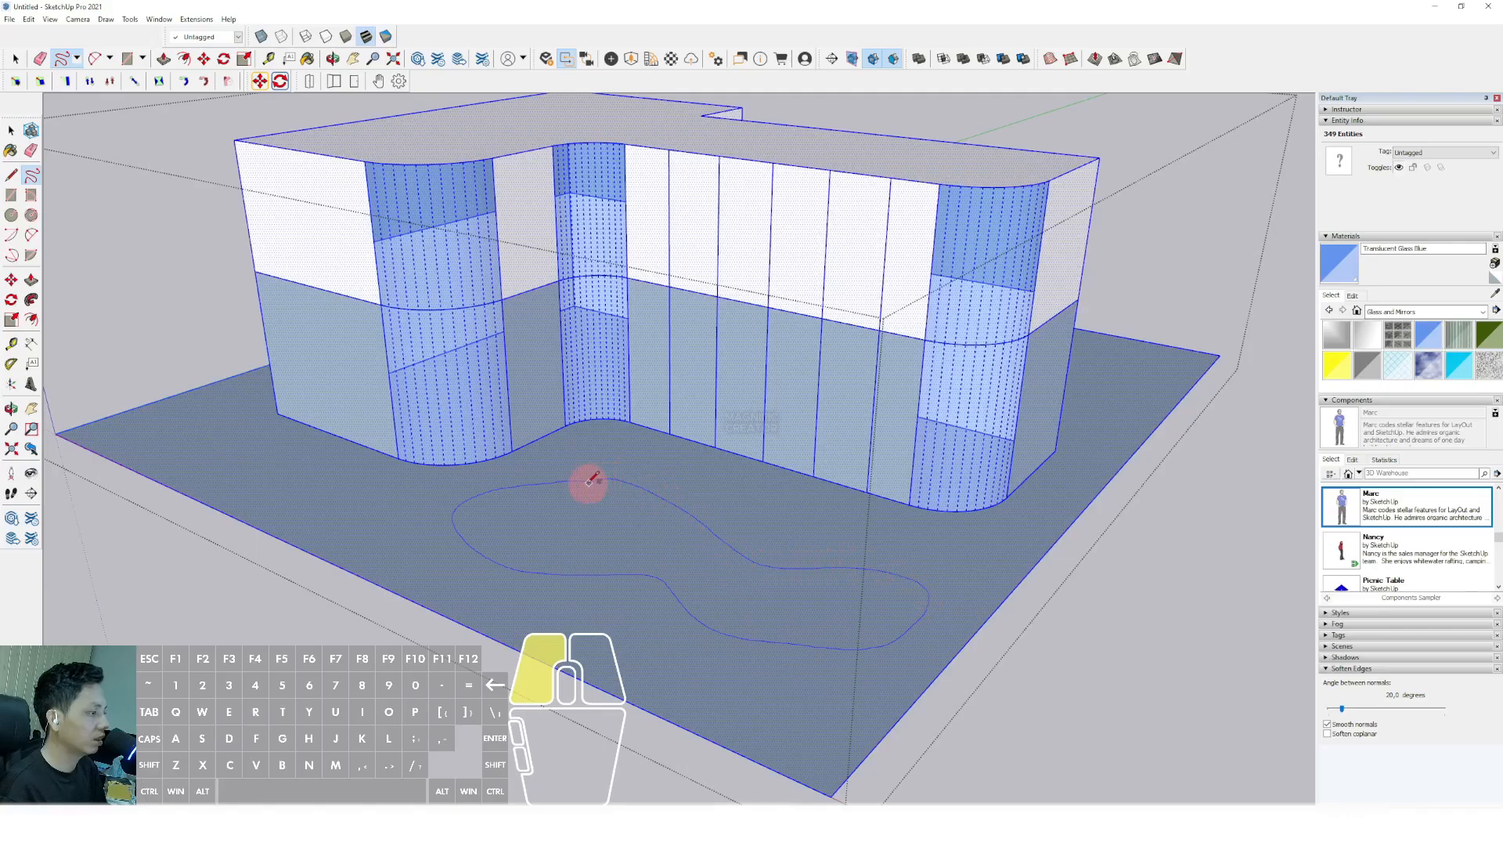
drag(575, 476, 584, 478)
Erase the stray line ends where the freehand pool outline closes.
scroll(583, 479, up, 8)
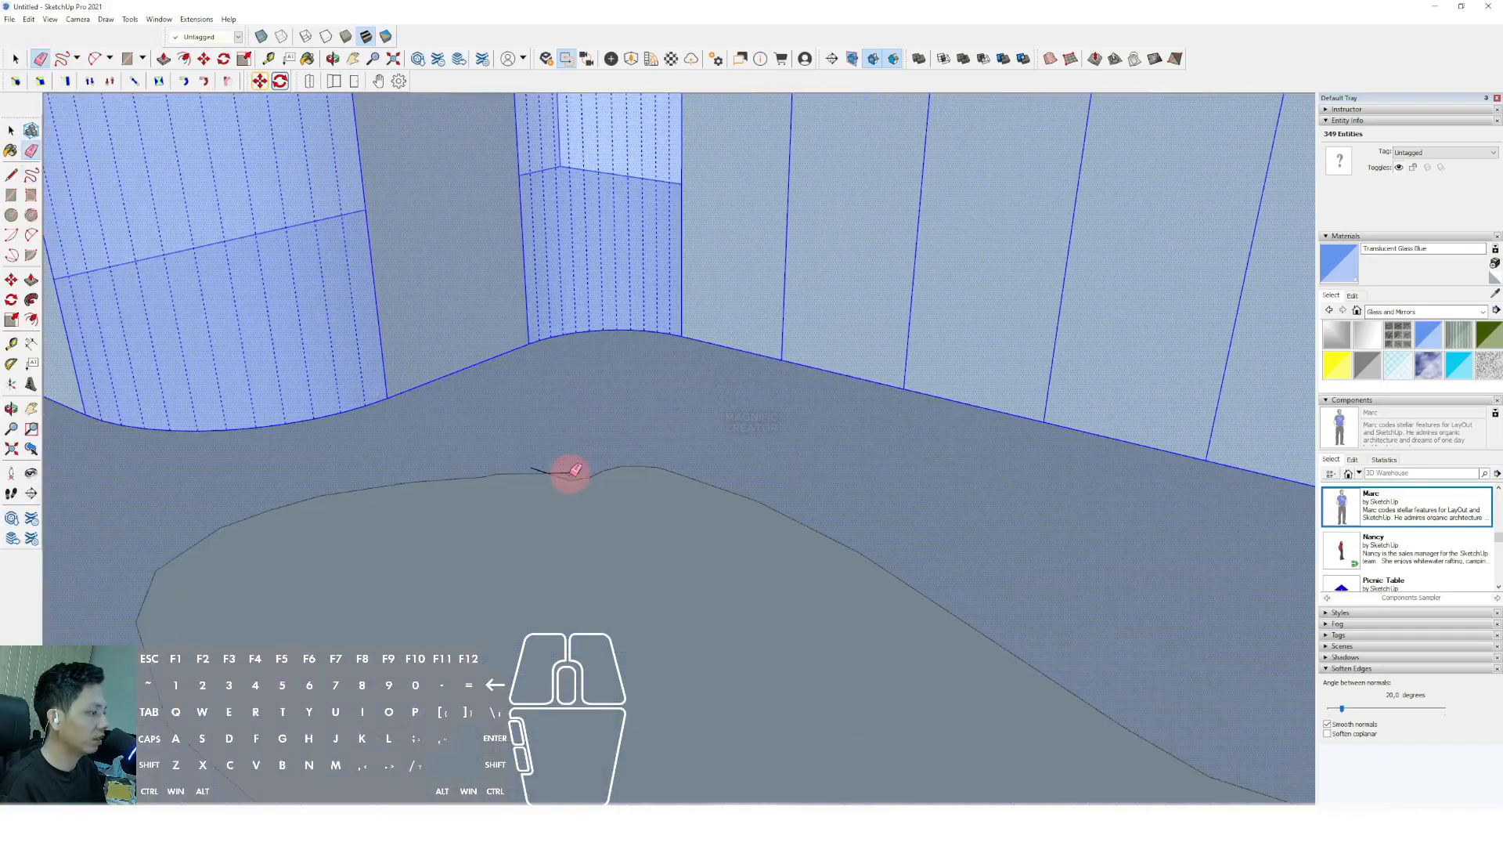
key(e)
click(540, 463)
click(537, 466)
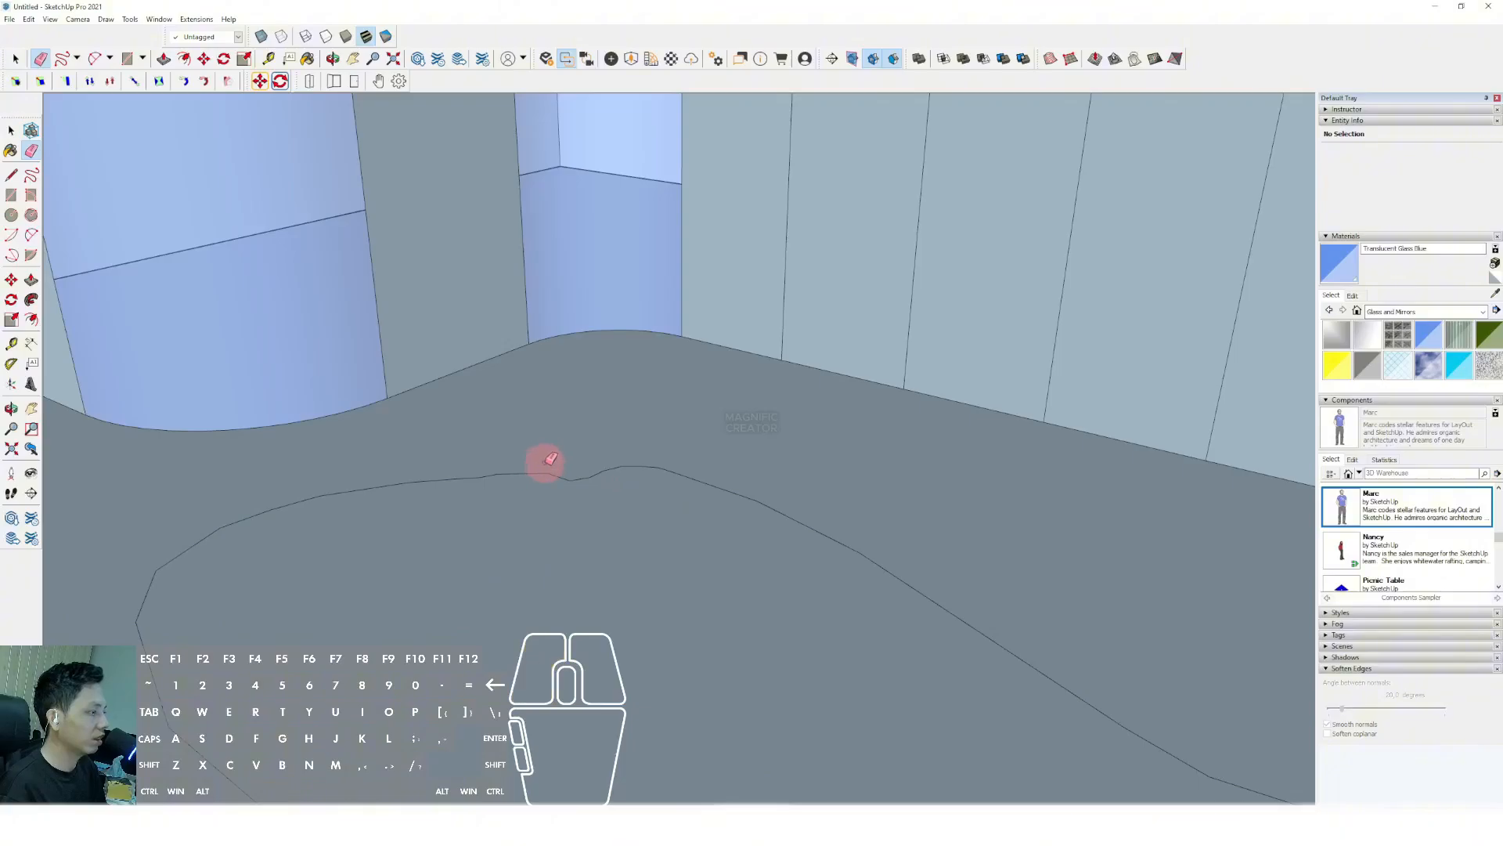
scroll(543, 462, down, 8)
key(space)
Select the pool face and choose the Water Dark Blue material from the Water collection.
click(540, 474)
scroll(571, 493, down, 2)
scroll(604, 505, up, 4)
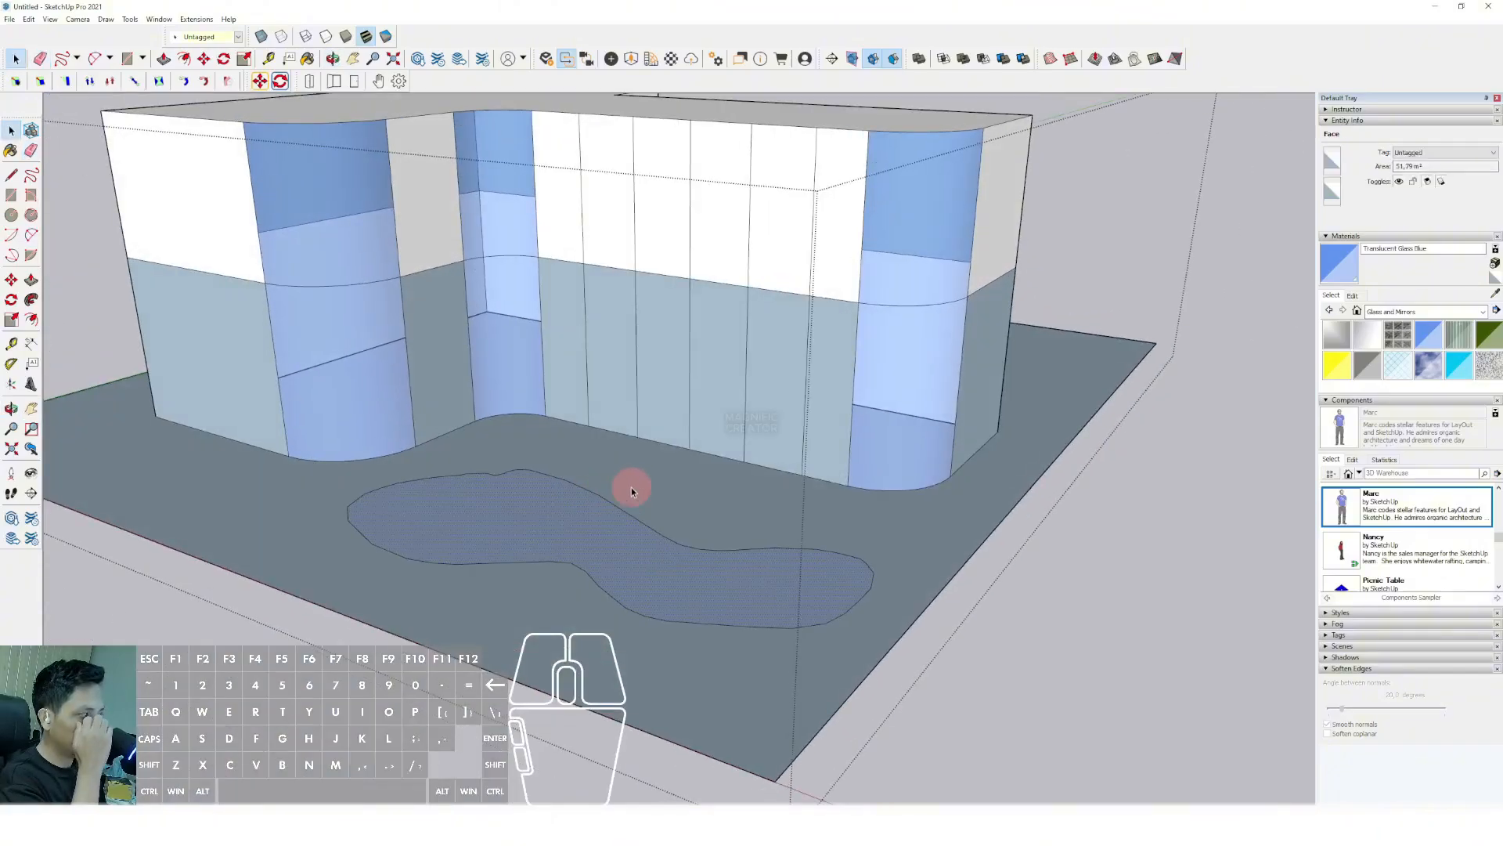
click(1480, 313)
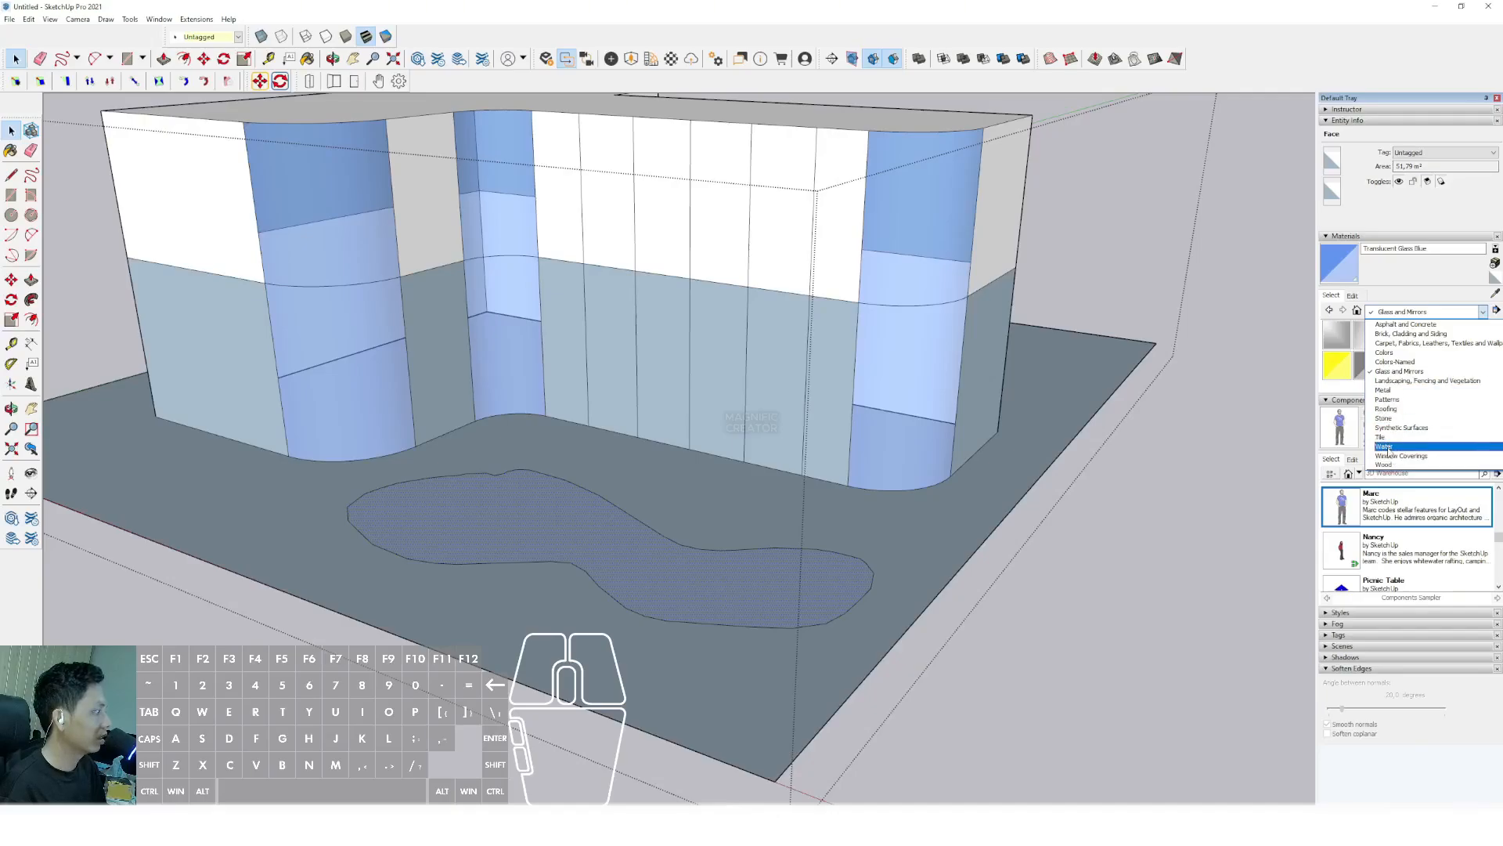
click(1388, 447)
click(1337, 335)
Offset the pool outline outward into a narrow rim and paint the pool face with Water Dark Blue.
scroll(704, 538, up, 5)
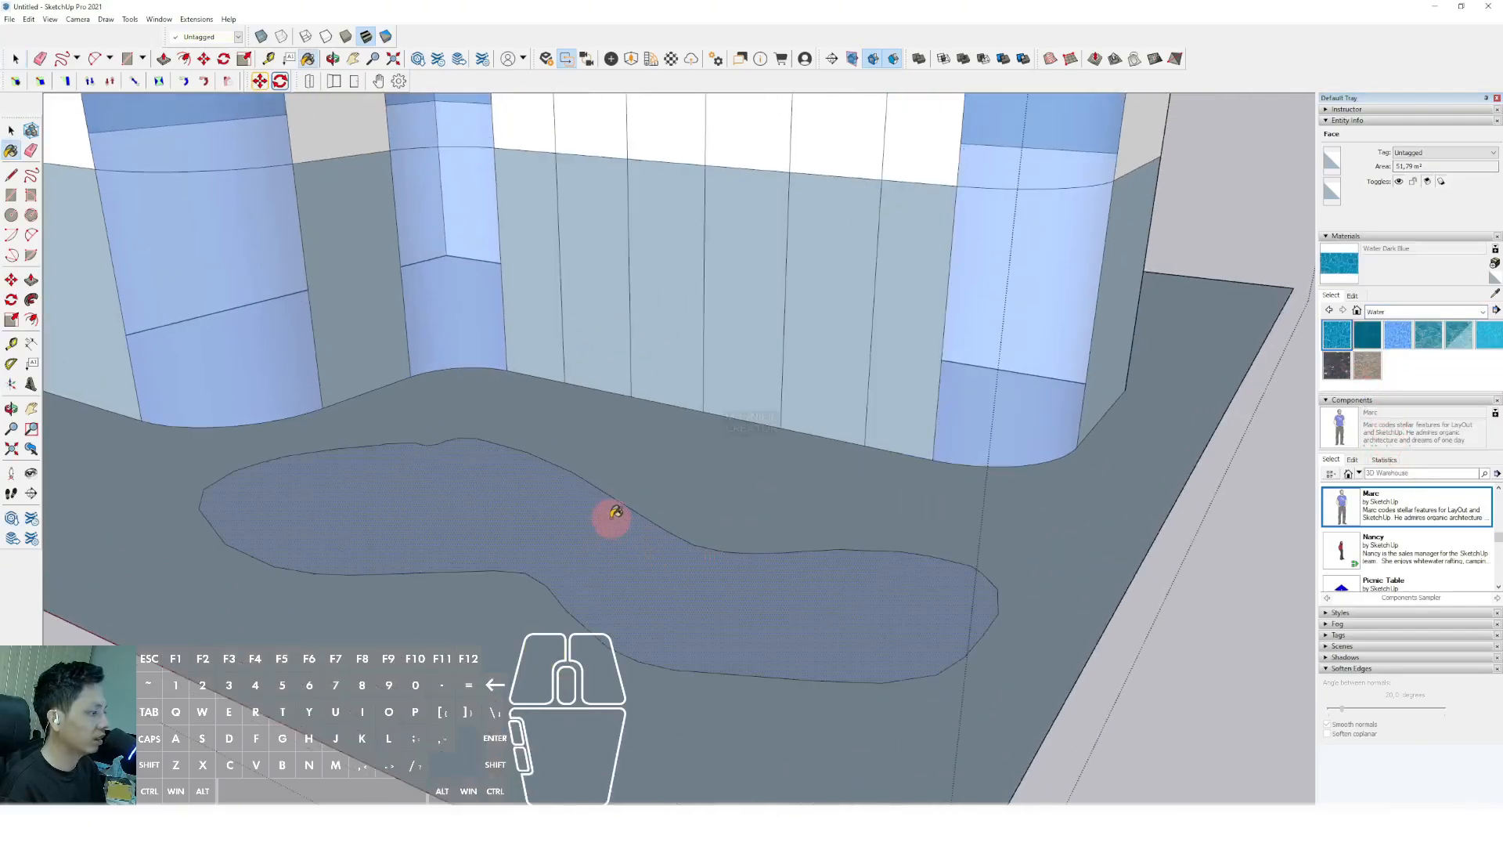
scroll(598, 501, up, 2)
key(f)
click(603, 491)
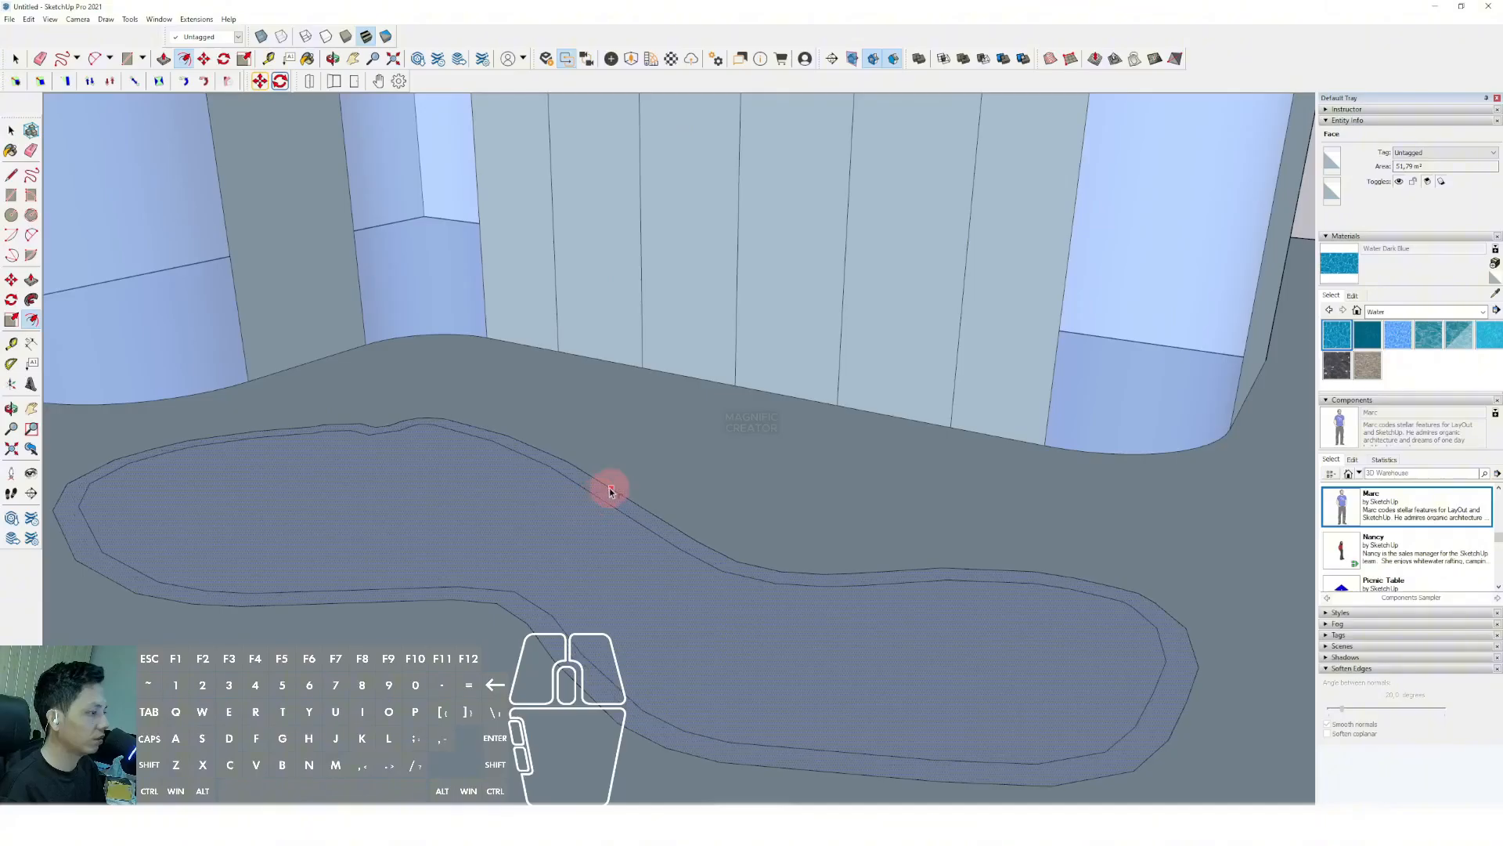
click(628, 477)
key(space)
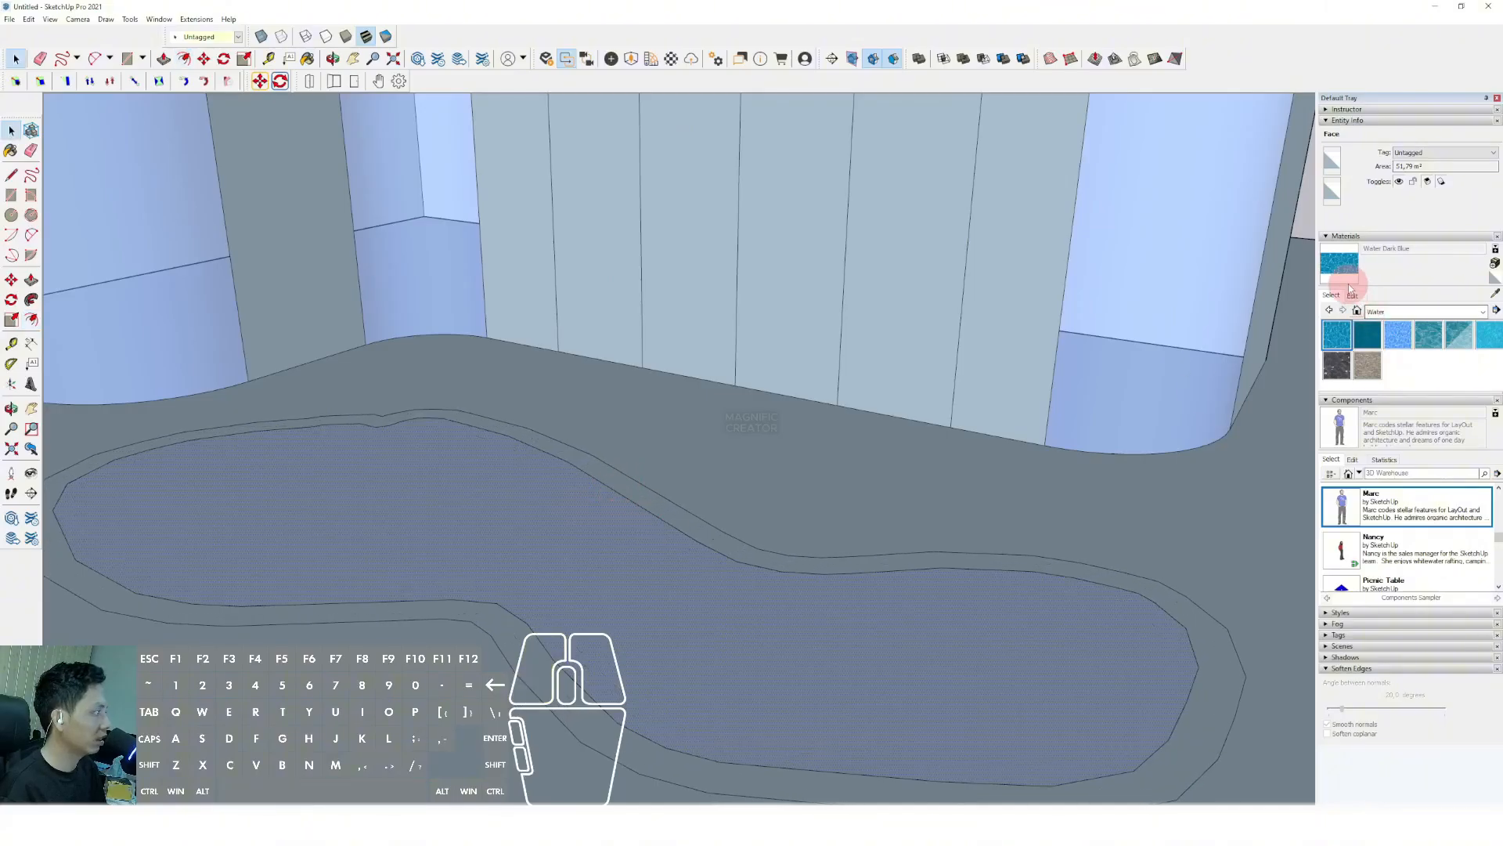
click(618, 571)
scroll(604, 554, down, 6)
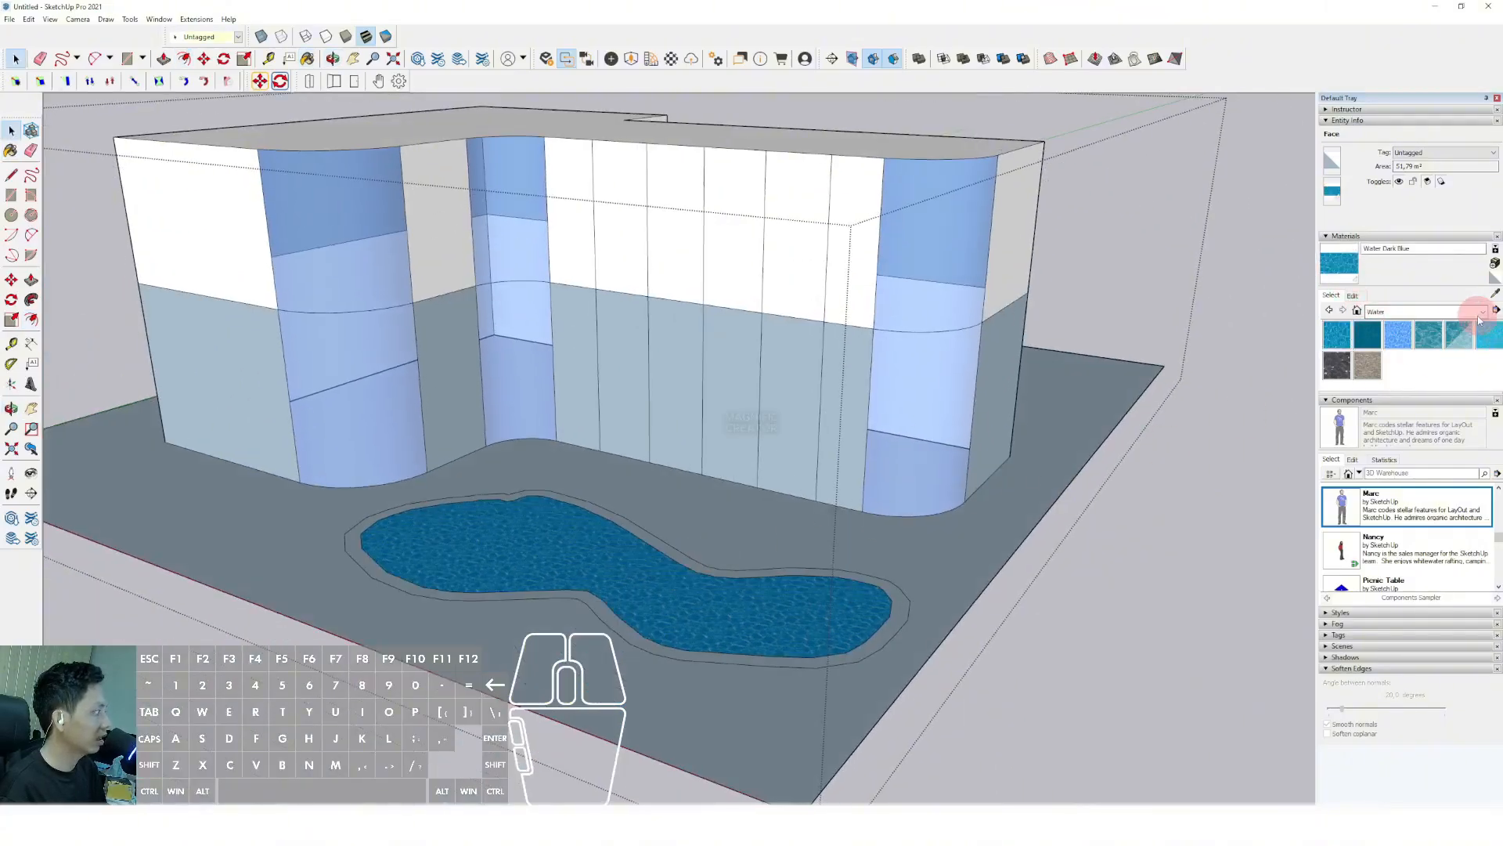
Paint the ground and the pool rim with Cladding Stucco White from the Brick, Cladding and Siding collection.
click(1479, 315)
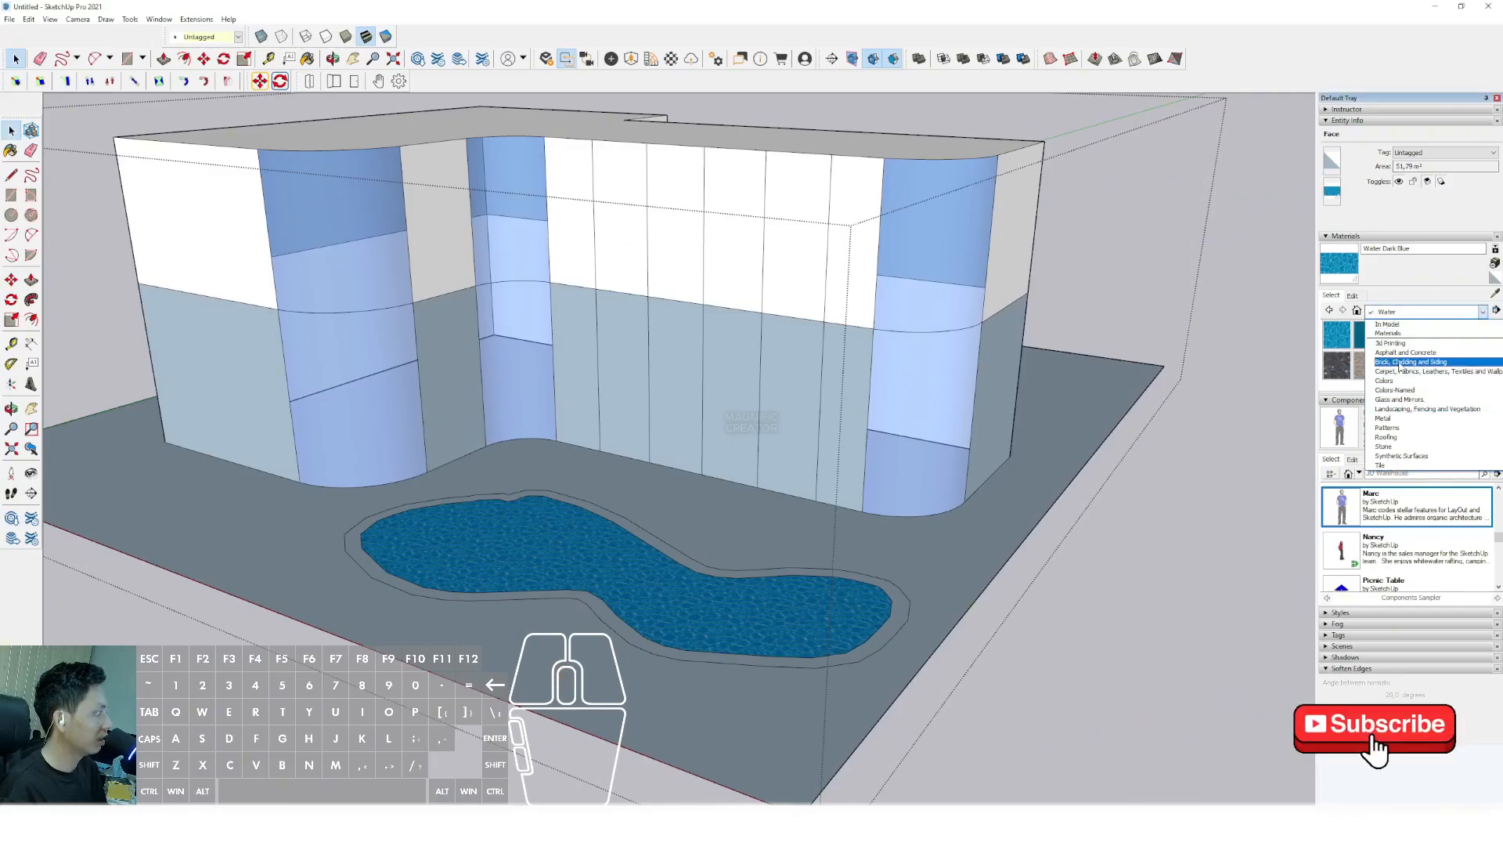
click(1399, 363)
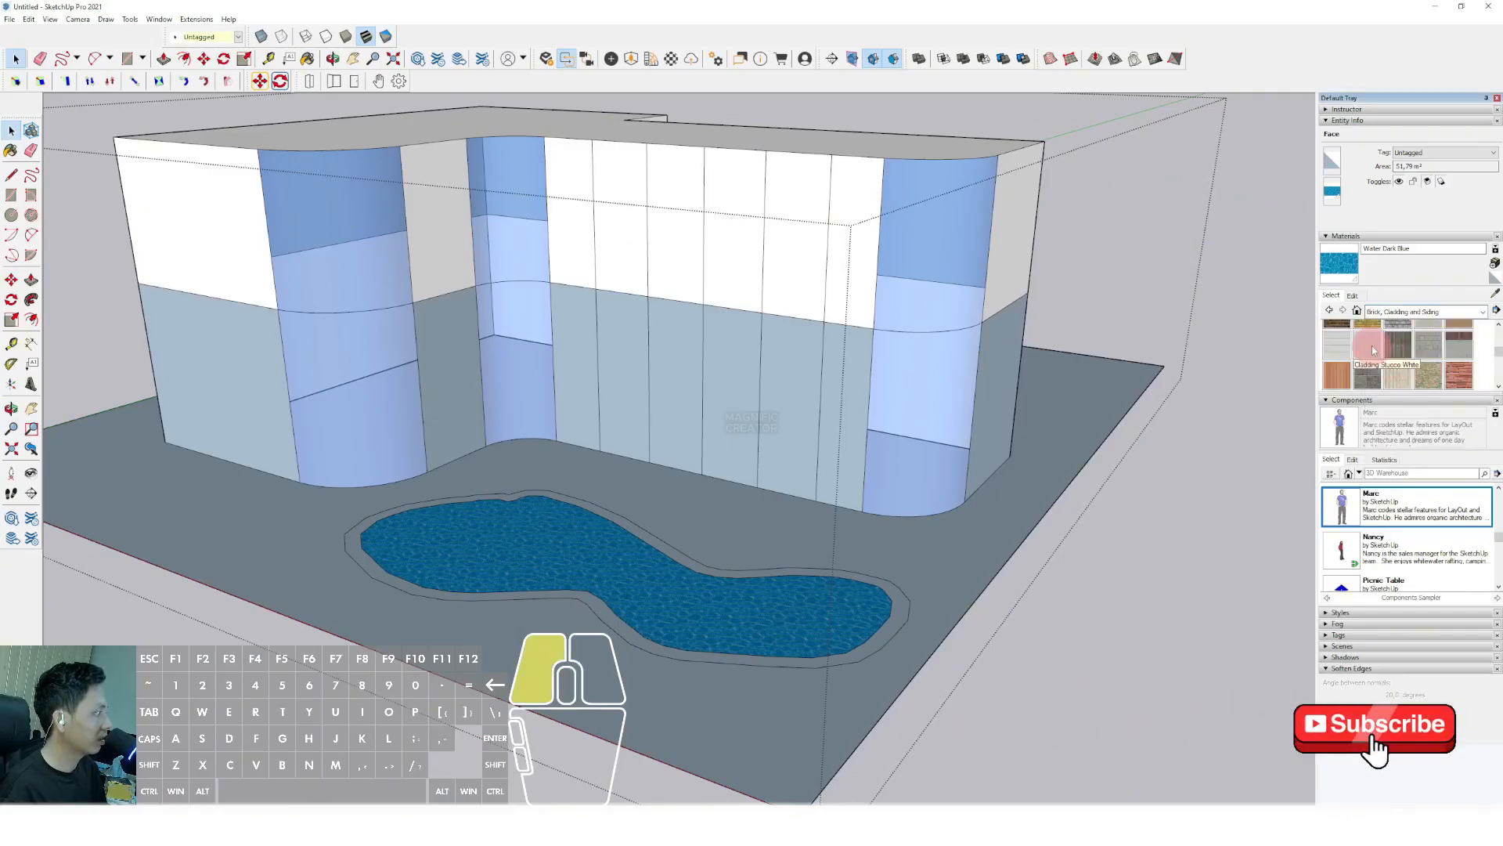
click(1374, 350)
scroll(690, 558, up, 3)
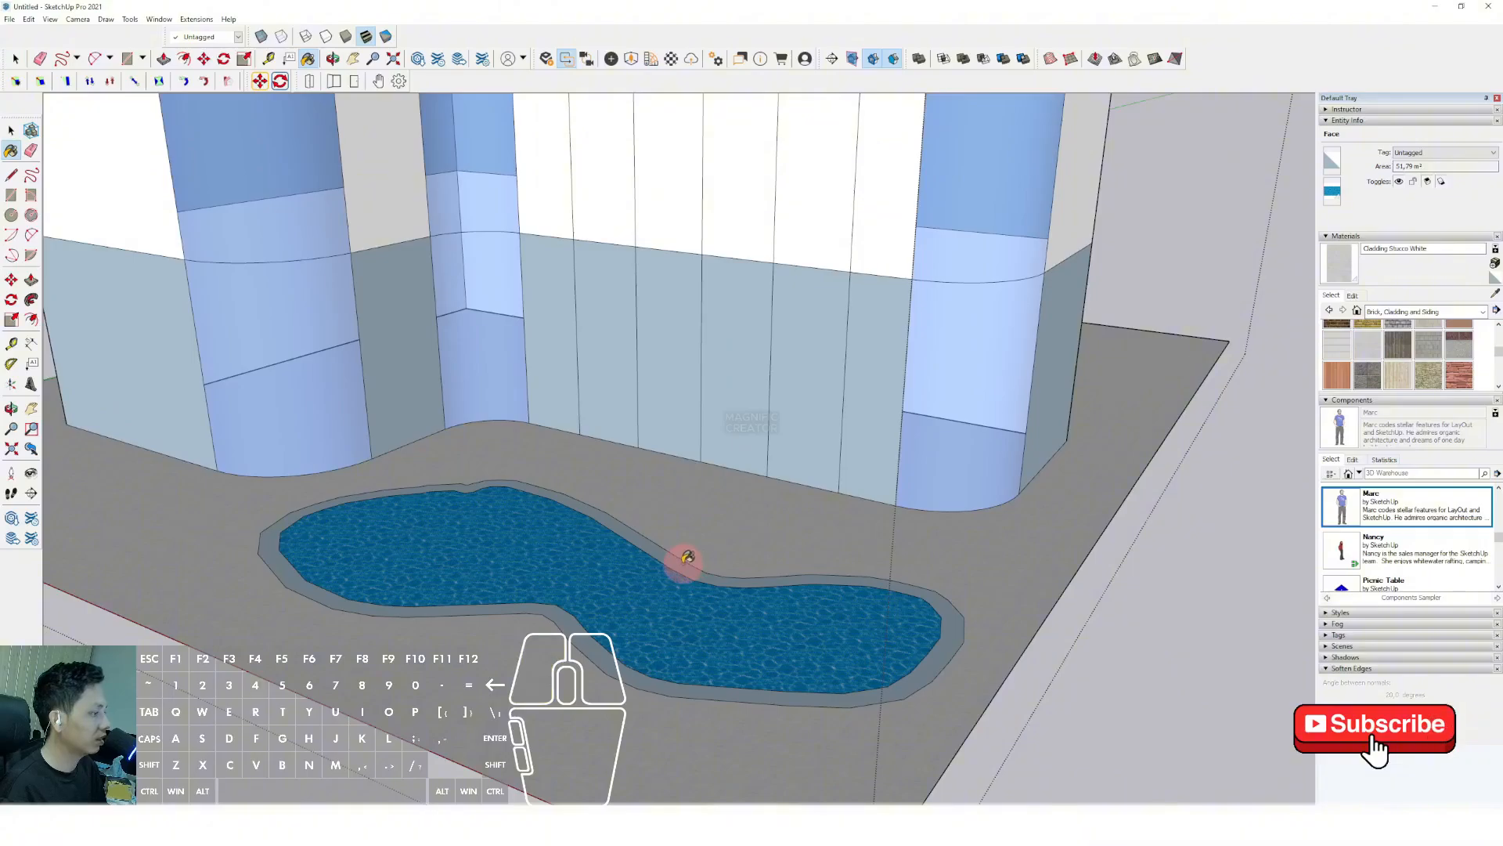
scroll(685, 562, down, 3)
shift+middle_drag(721, 556, 763, 583)
middle_drag(764, 583, 738, 423)
middle_drag(750, 478, 740, 513)
key(space)
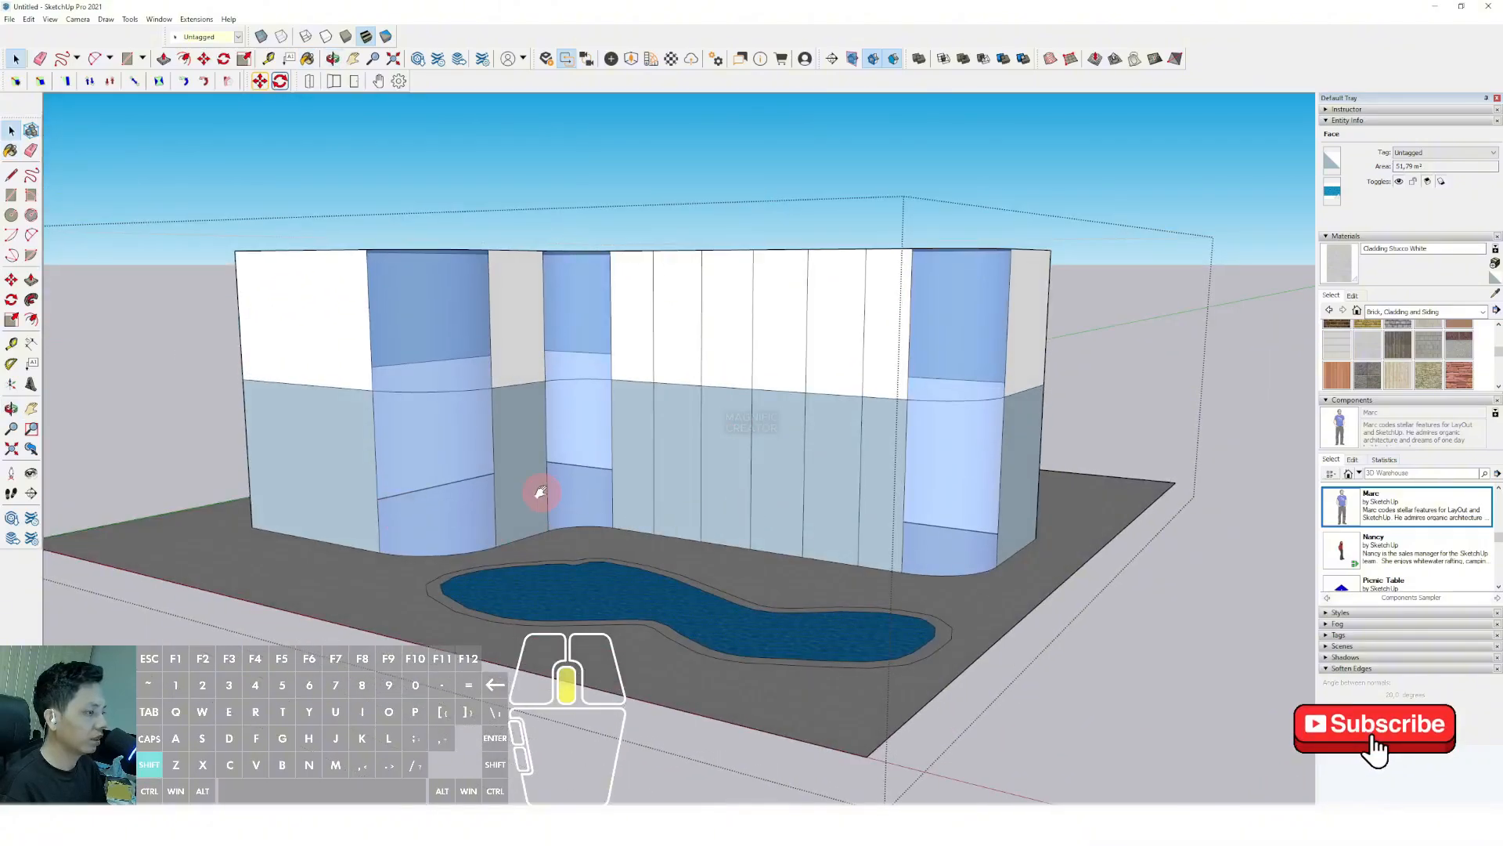
Draw freehand curved lines that separate planting strips along the left, front and right edges of the ground.
shift+middle_drag(540, 492, 673, 479)
middle_drag(674, 479, 654, 525)
click(29, 174)
scroll(397, 491, up, 2)
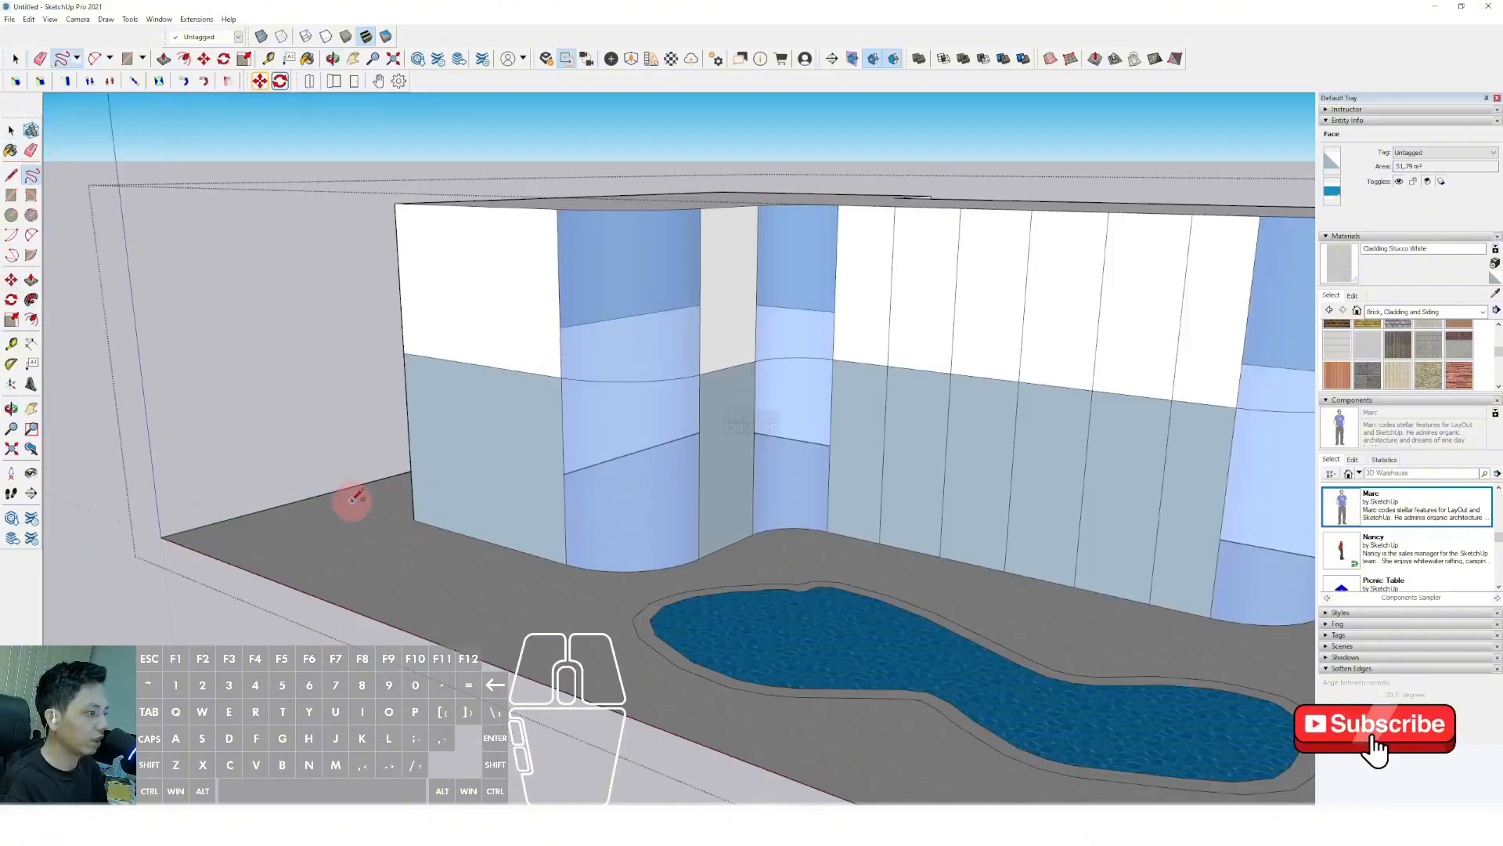
mouse_move(331, 494)
mouse_down()
mouse_move(352, 553)
mouse_move(469, 608)
mouse_move(517, 664)
mouse_up()
scroll(505, 548, down, 4)
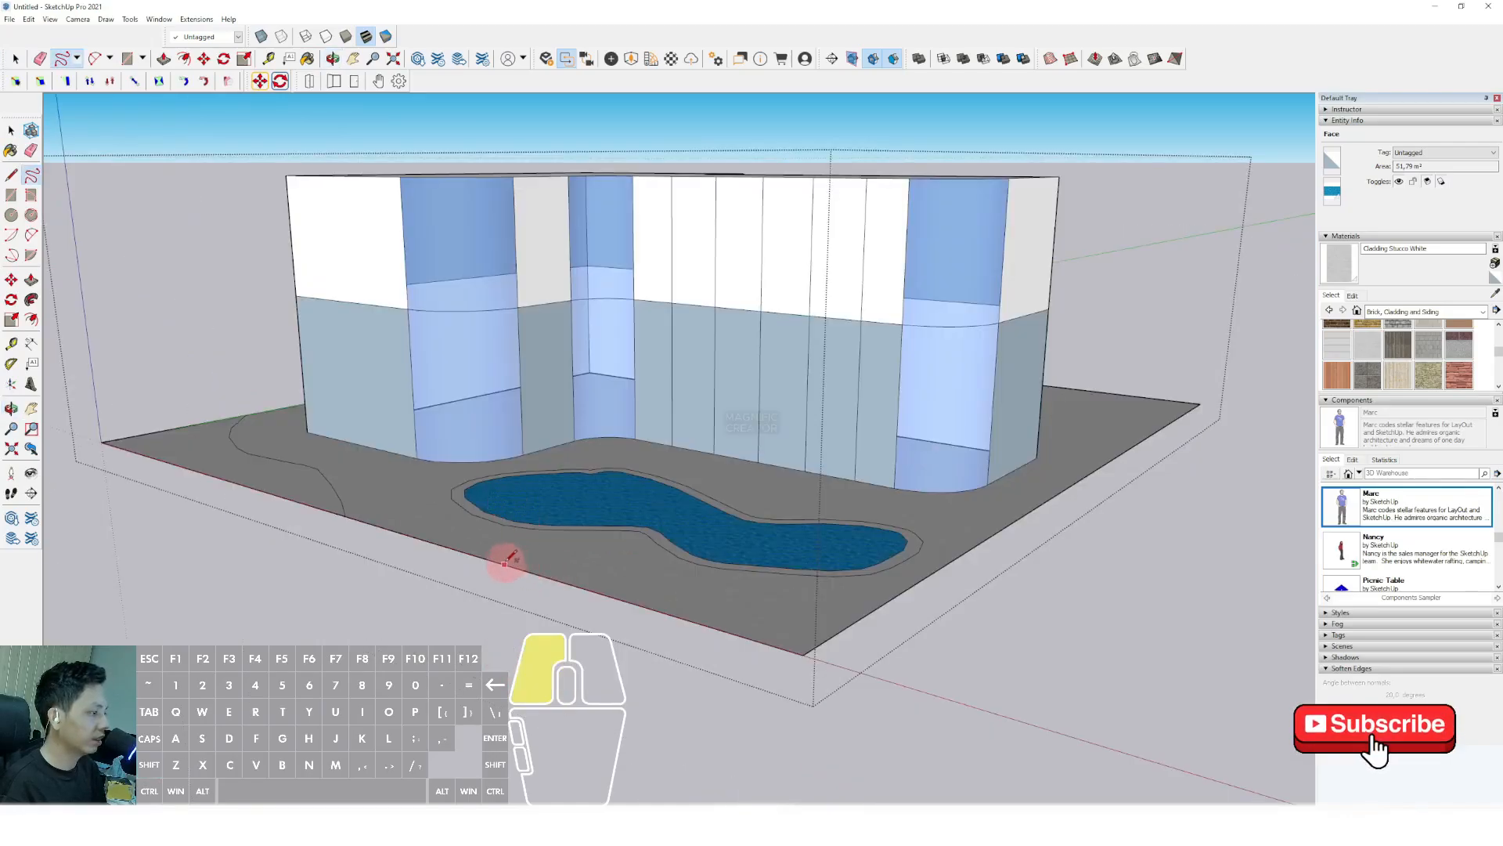
drag(505, 561, 865, 615)
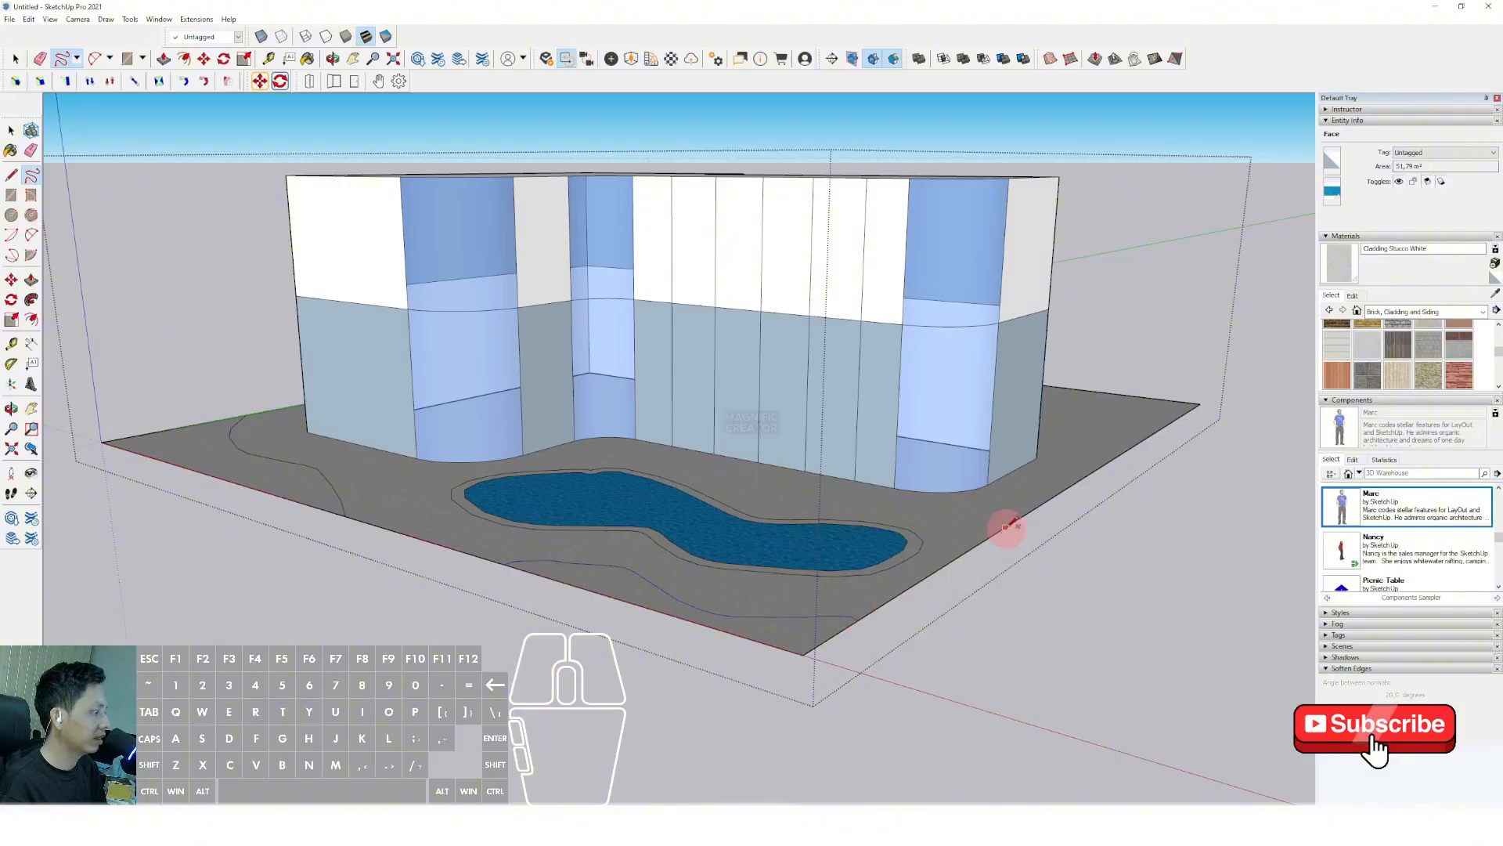
mouse_move(1010, 523)
mouse_down()
mouse_move(1125, 423)
mouse_move(1090, 390)
mouse_move(1118, 401)
mouse_up()
middle_drag(1116, 401, 901, 541)
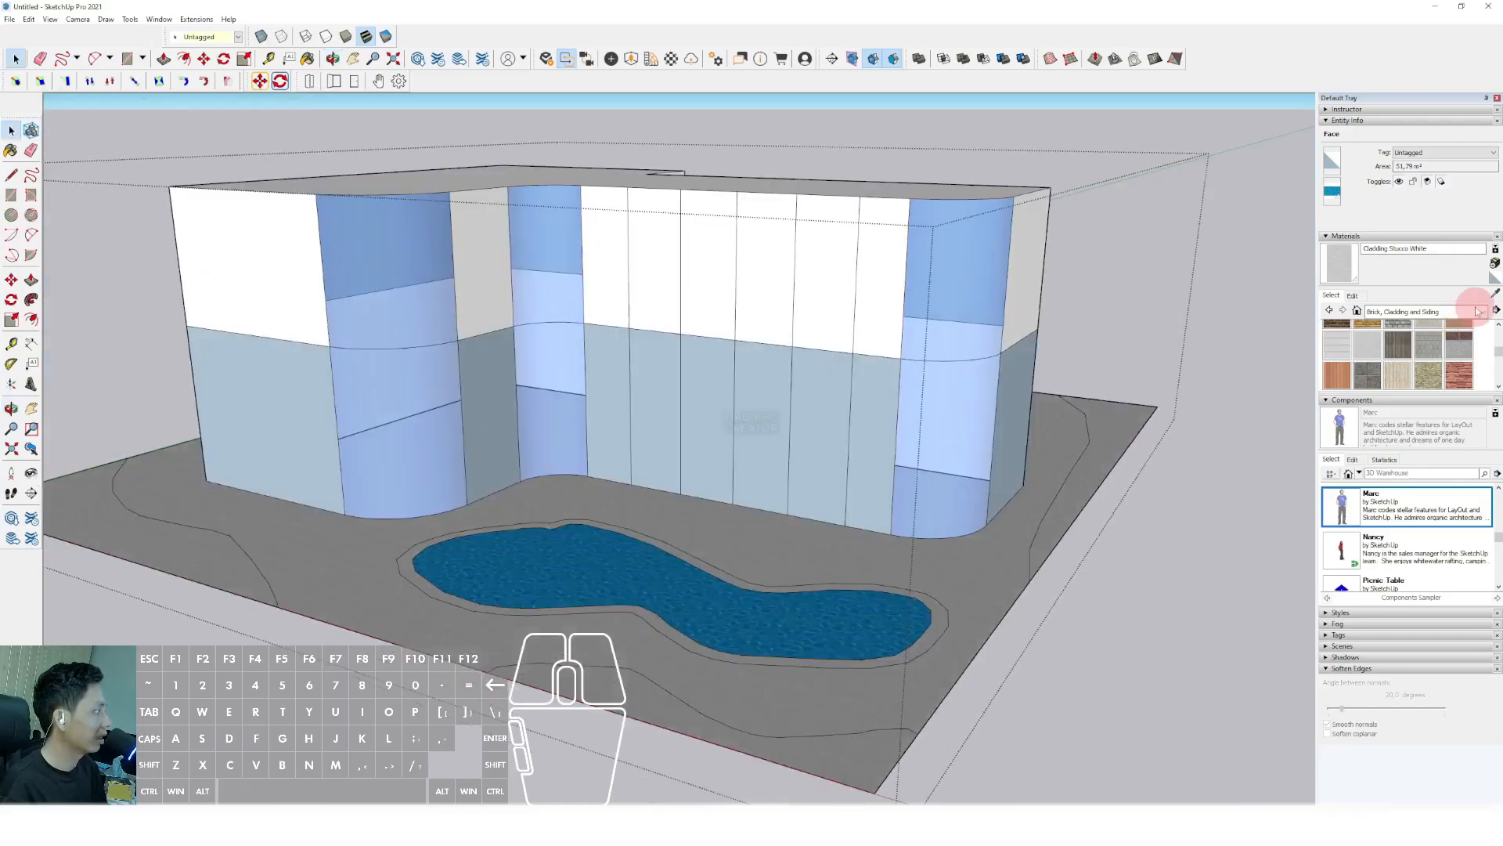
Paint the curved strips along the ground's edges with Grass Light Green and leave the building group.
click(1467, 311)
click(1392, 382)
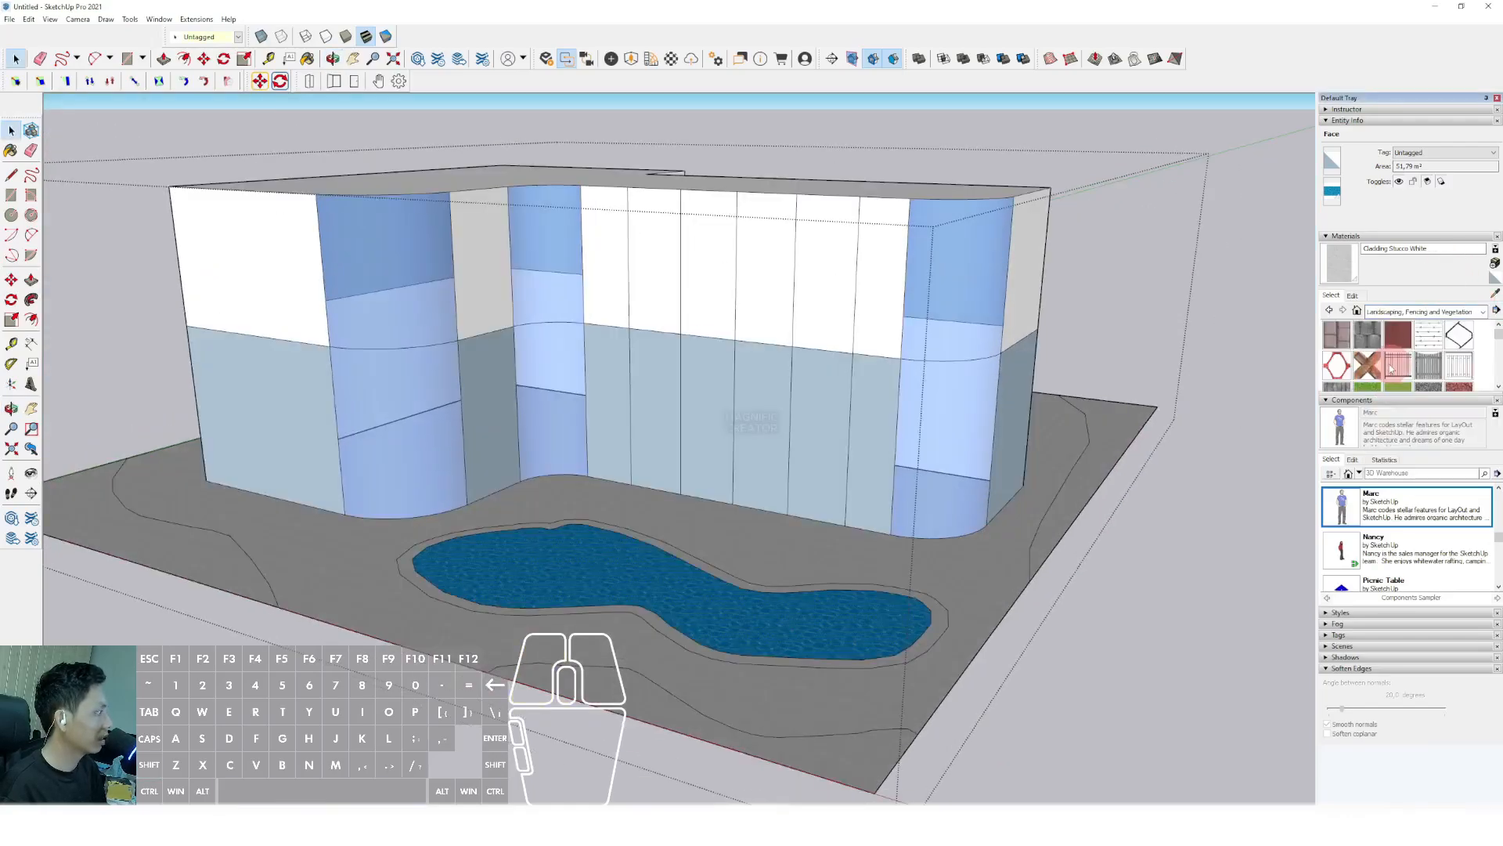
scroll(1382, 385, down, 2)
click(1398, 328)
click(1093, 460)
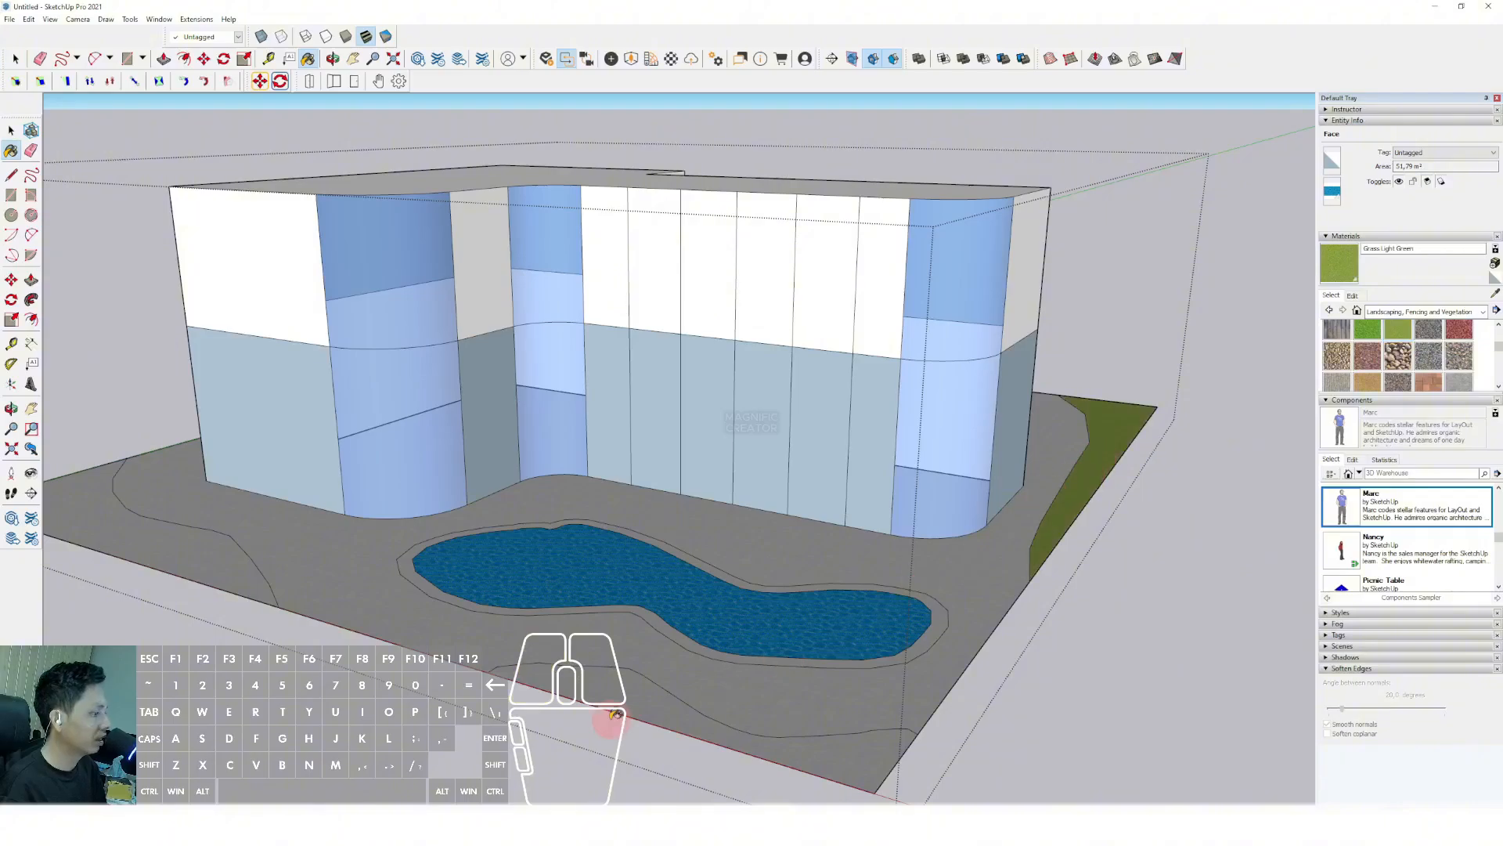
click(224, 545)
key(space)
mouse_move(224, 545)
middle_down()
mouse_move(1150, 355)
mouse_move(1223, 284)
middle_up()
click(1223, 284)
scroll(1447, 372, down, 3)
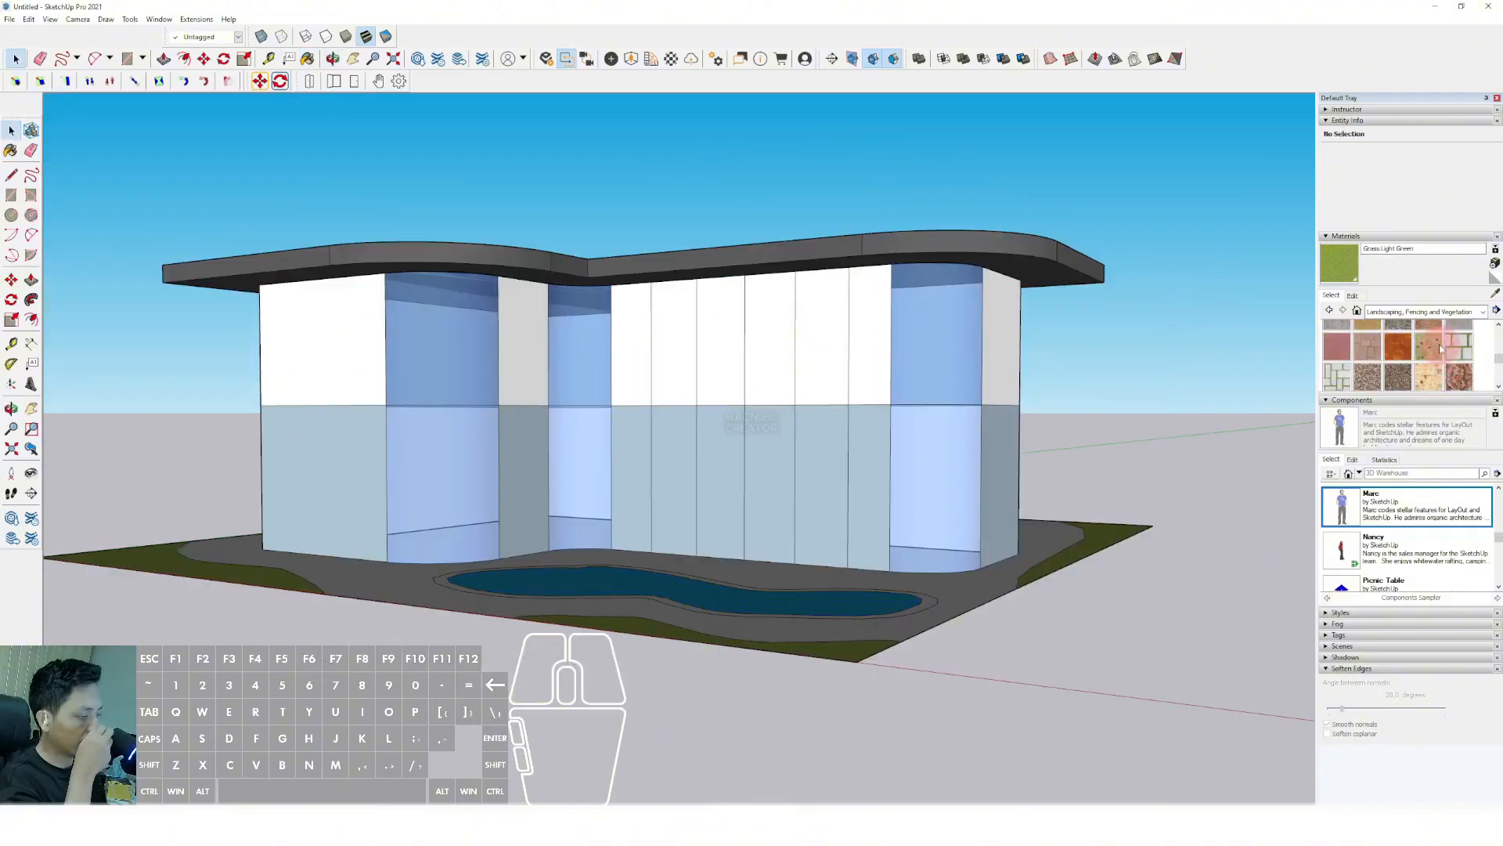
Paint both storeys of the building's right side wall with Rough Square Concrete Block.
click(1484, 311)
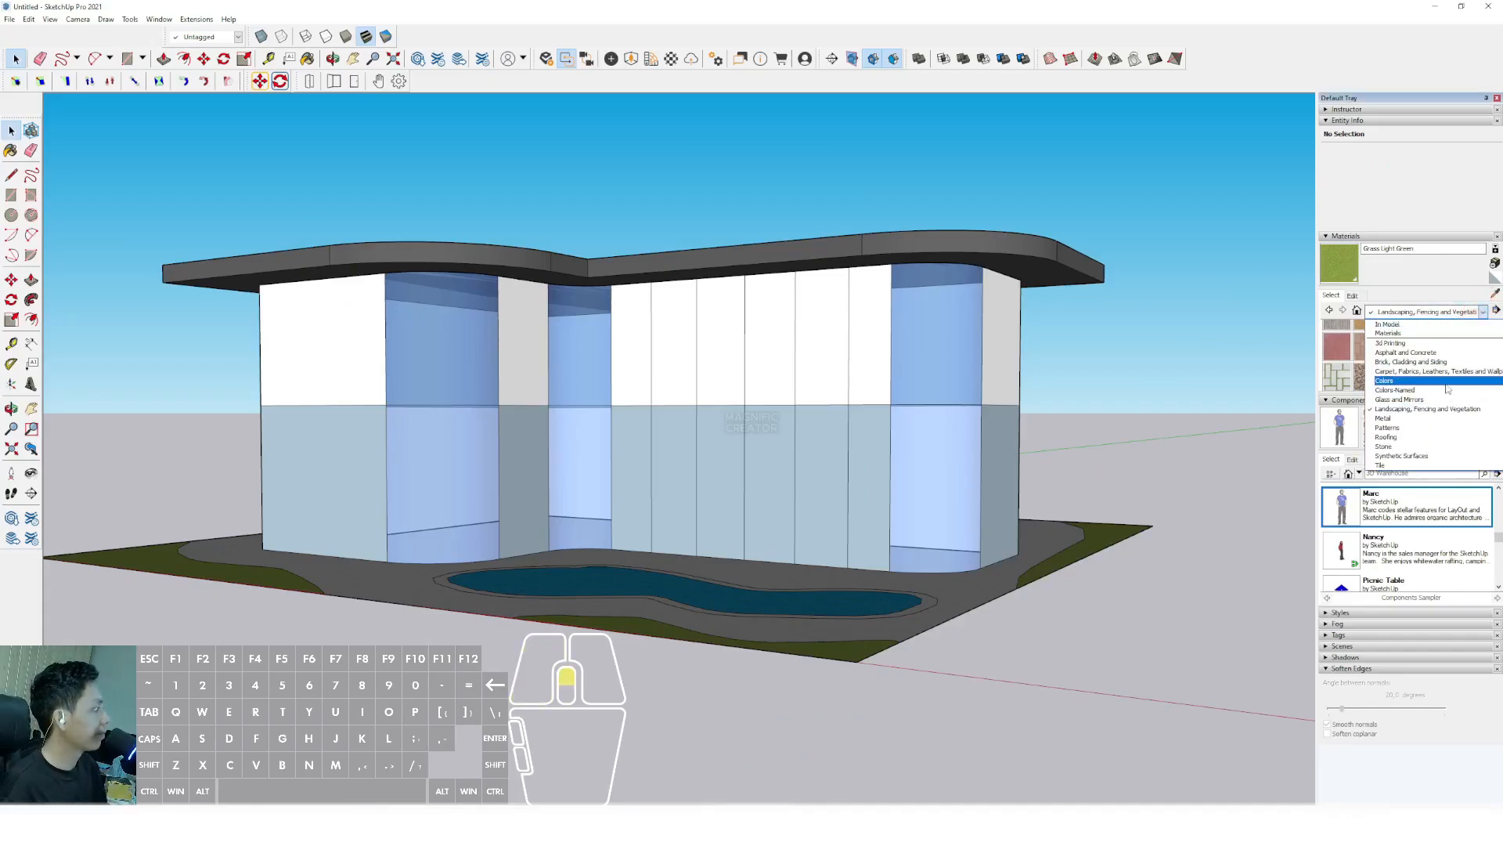
click(1401, 349)
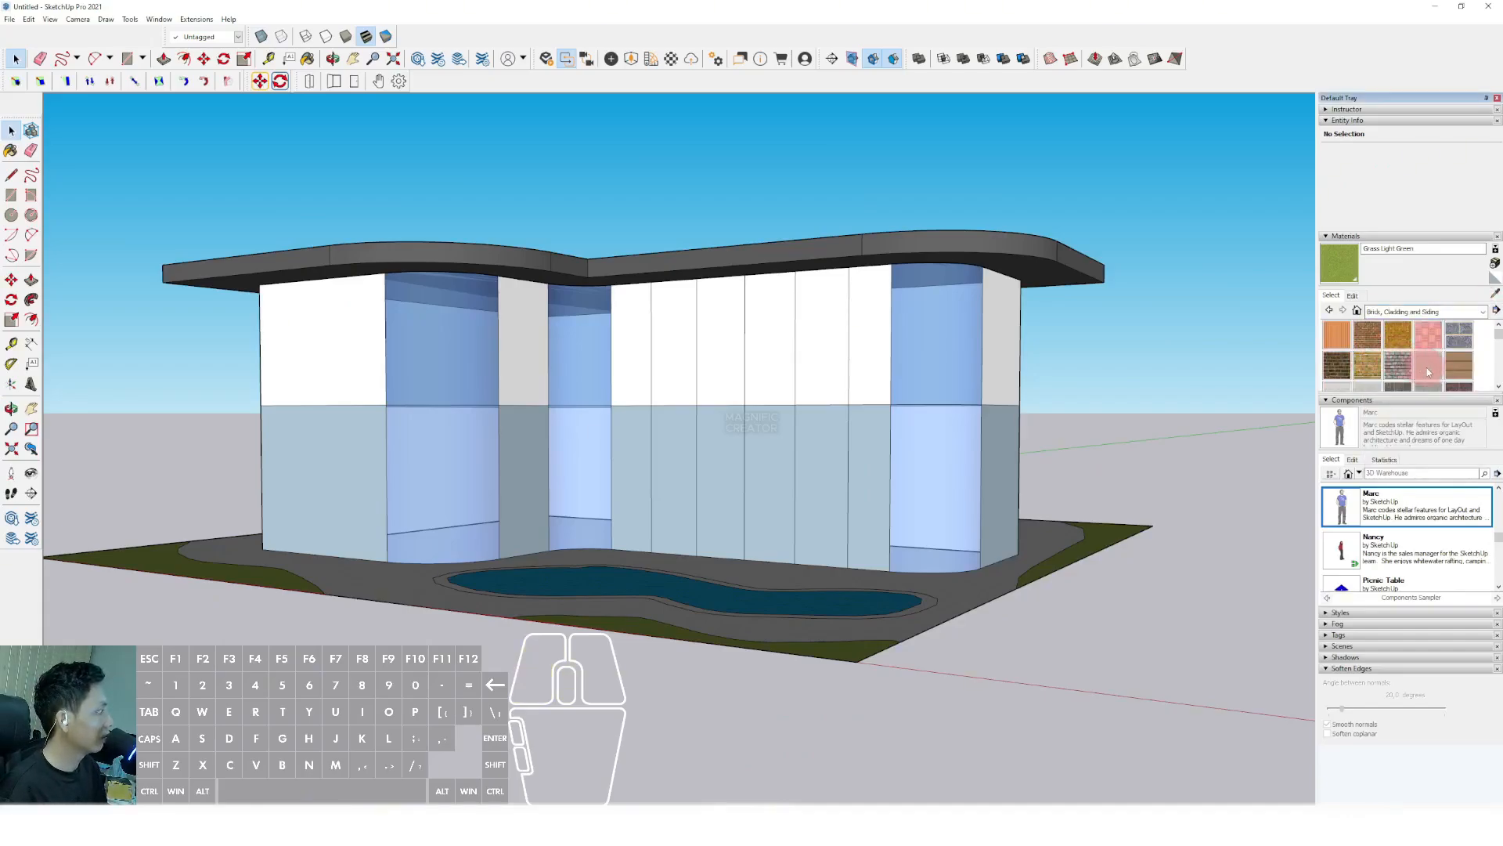
scroll(1428, 372, down, 2)
click(1367, 355)
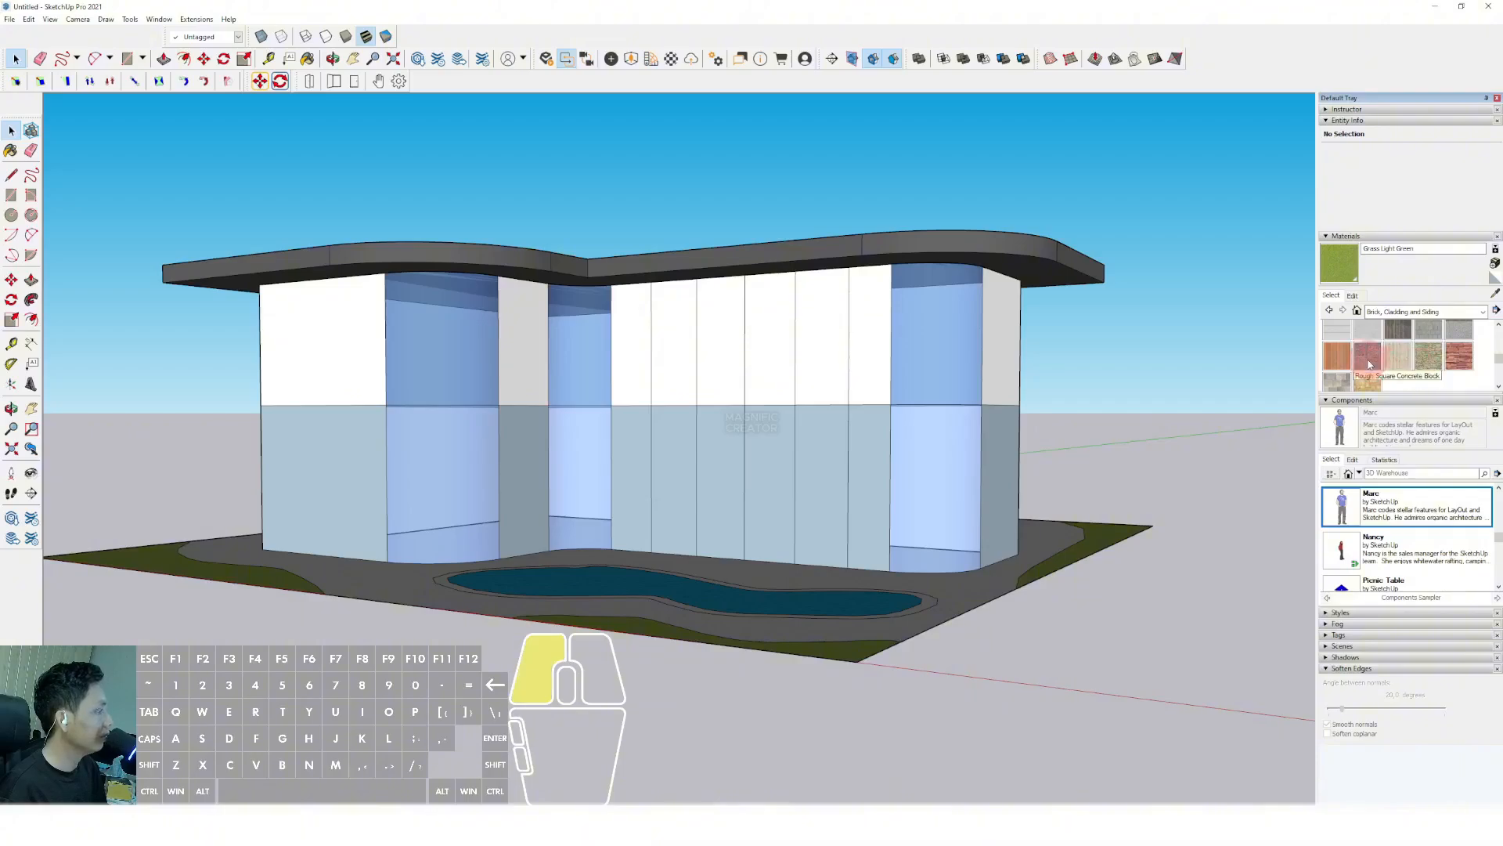
scroll(746, 369, up, 3)
click(1006, 355)
click(1007, 355)
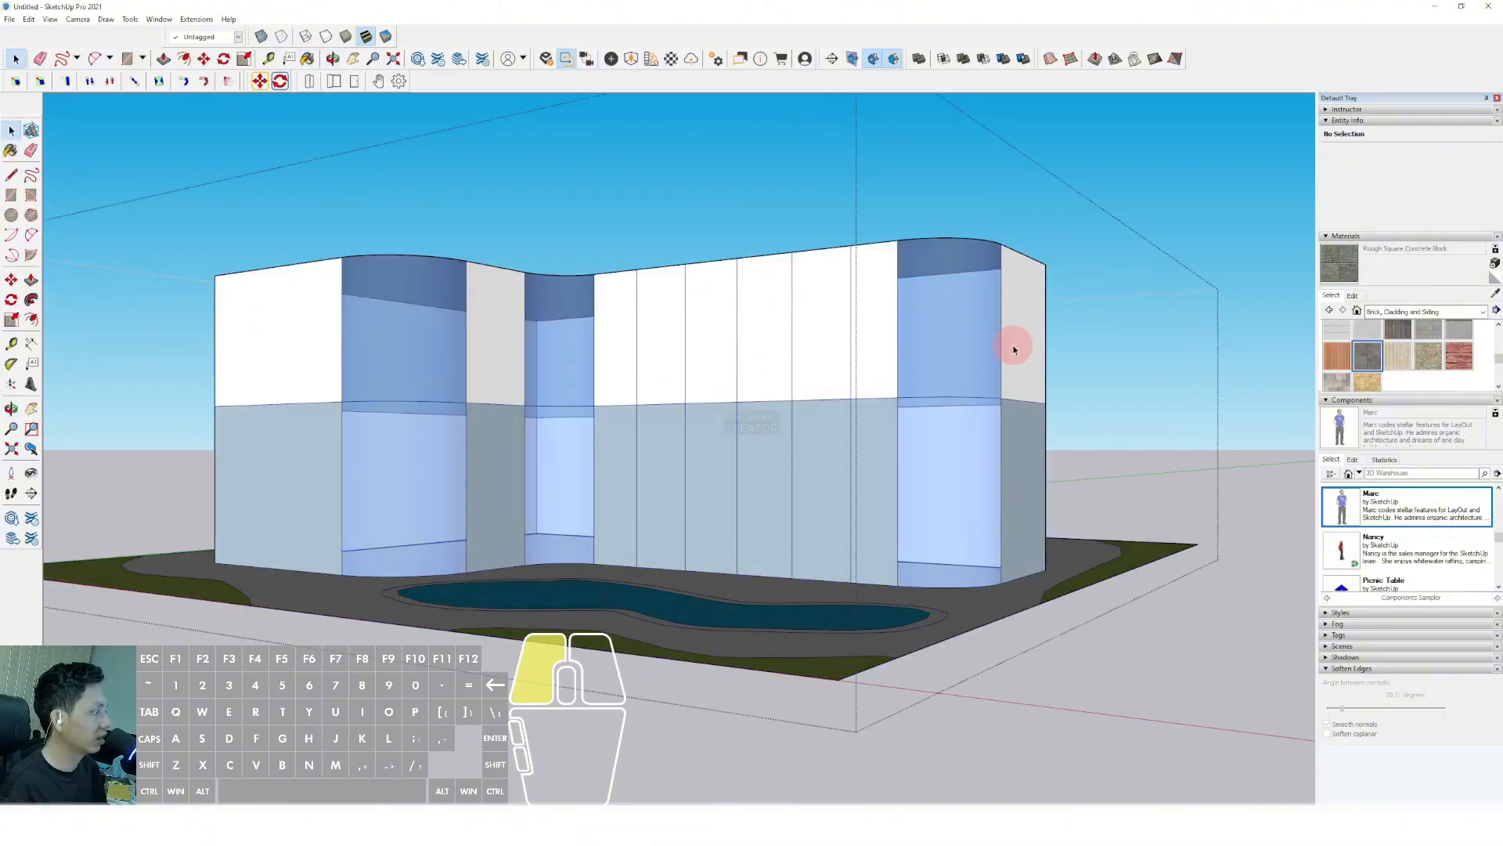
key(b)
click(1024, 326)
click(1013, 420)
key(space)
click(1154, 157)
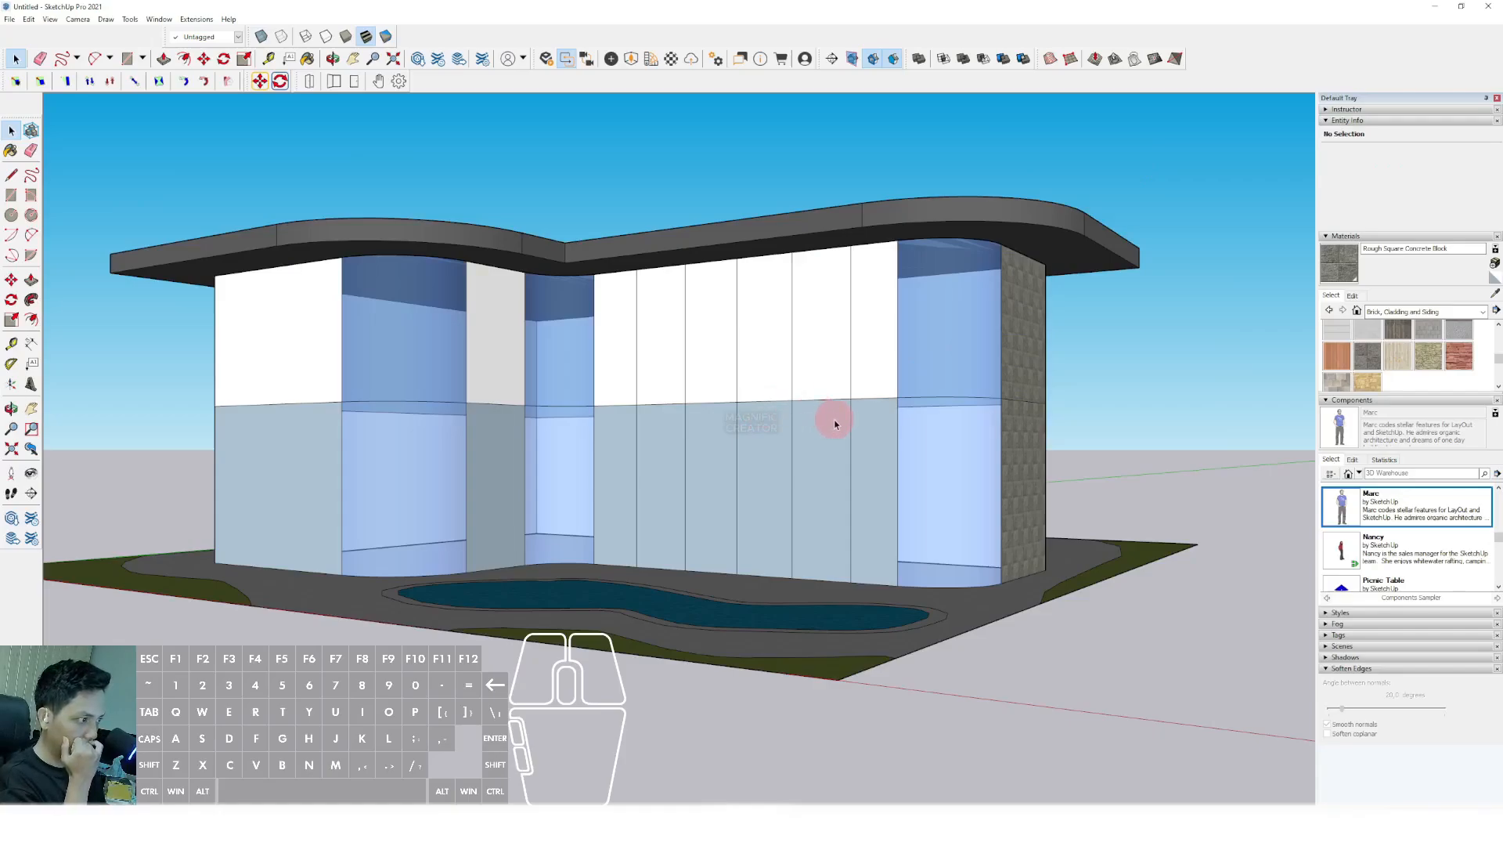
Paint both storeys of the left front wall and the narrow wall between the glass curves with Stone Coursed Rough.
scroll(1425, 356, up, 1)
scroll(1460, 366, down, 1)
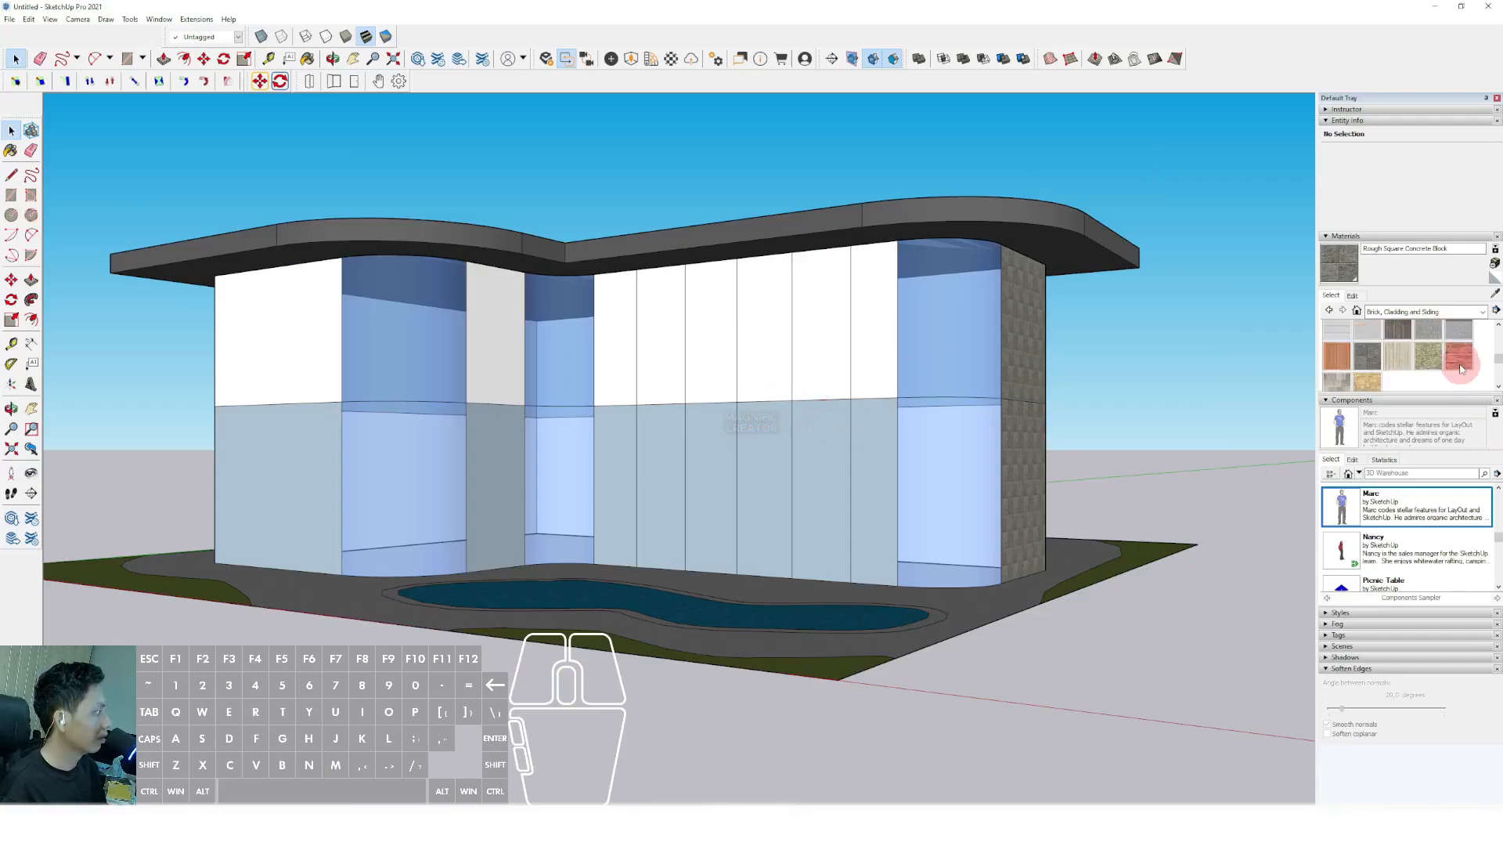
click(1434, 361)
key(space)
middle_drag(487, 384, 482, 374)
double_click(494, 359)
click(501, 345)
click(501, 341)
click(282, 426)
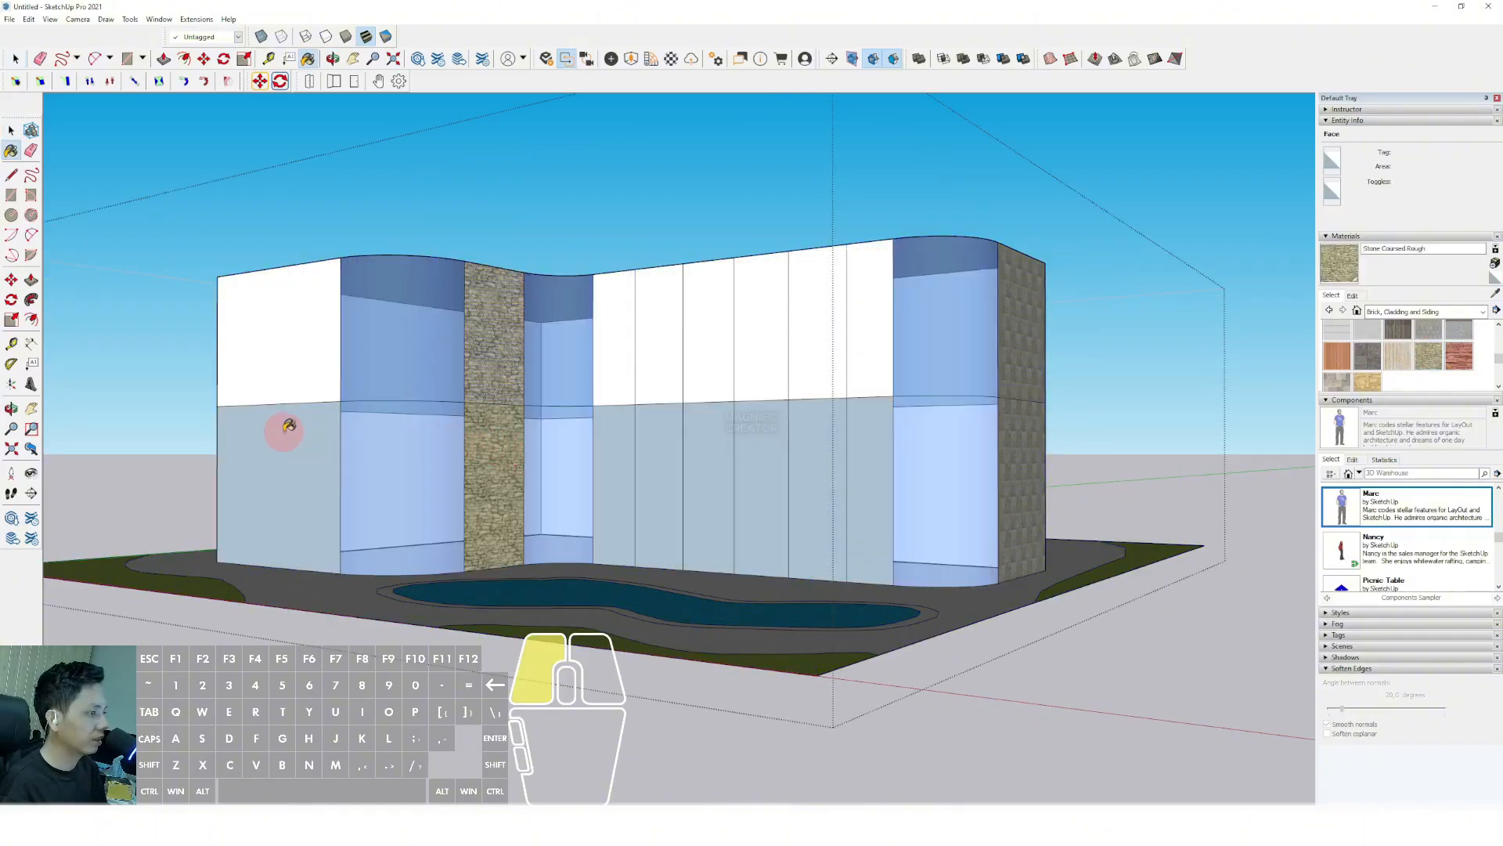
middle_drag(282, 425, 275, 359)
click(207, 374)
scroll(501, 376, up, 1)
middle_drag(689, 383, 715, 379)
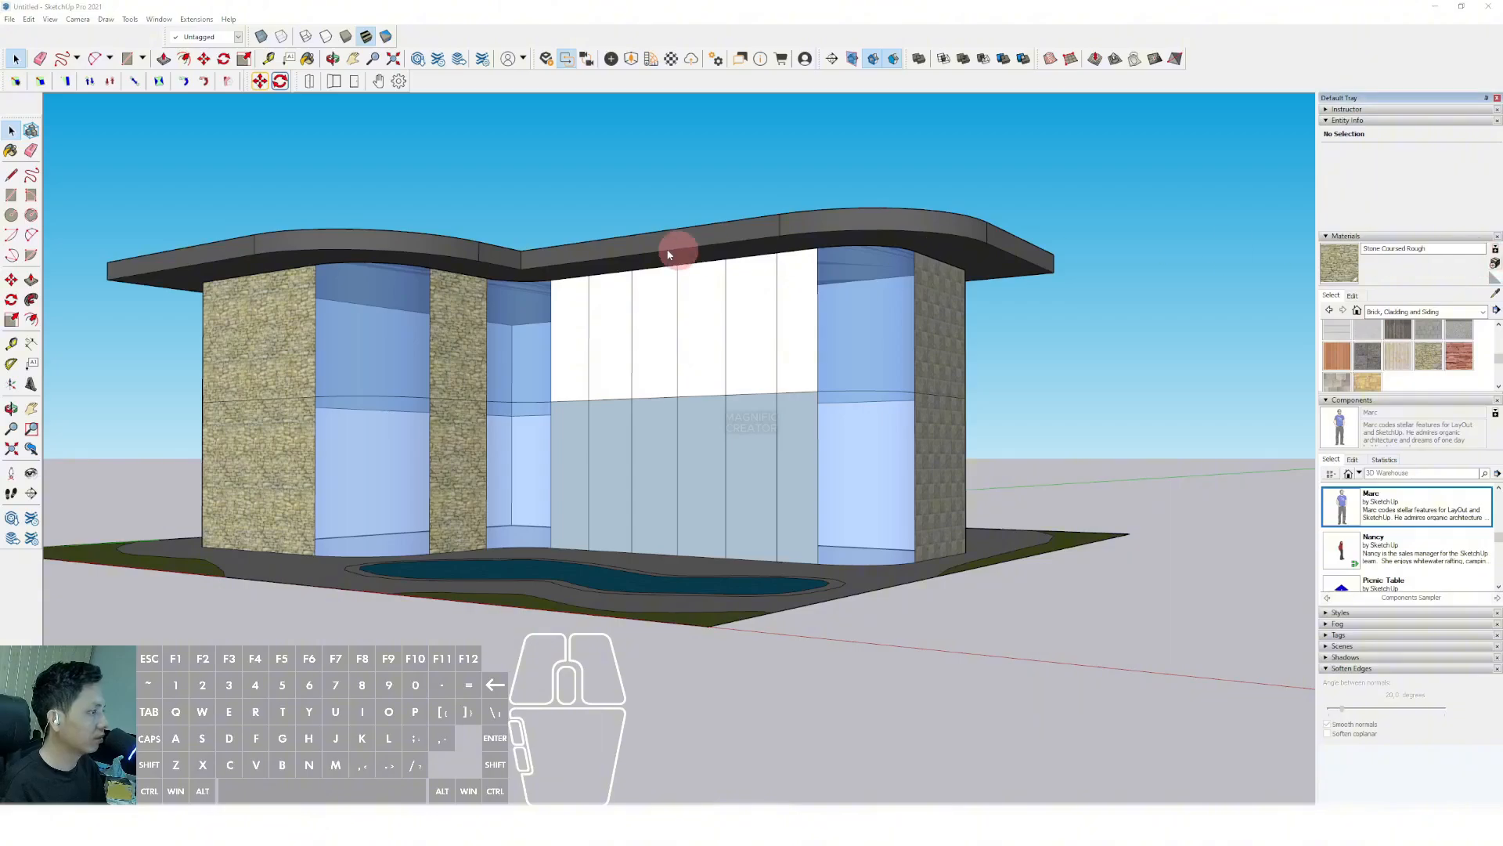
Create a new material from the parquet medium color seamless texture image in the Textures folder.
click(877, 309)
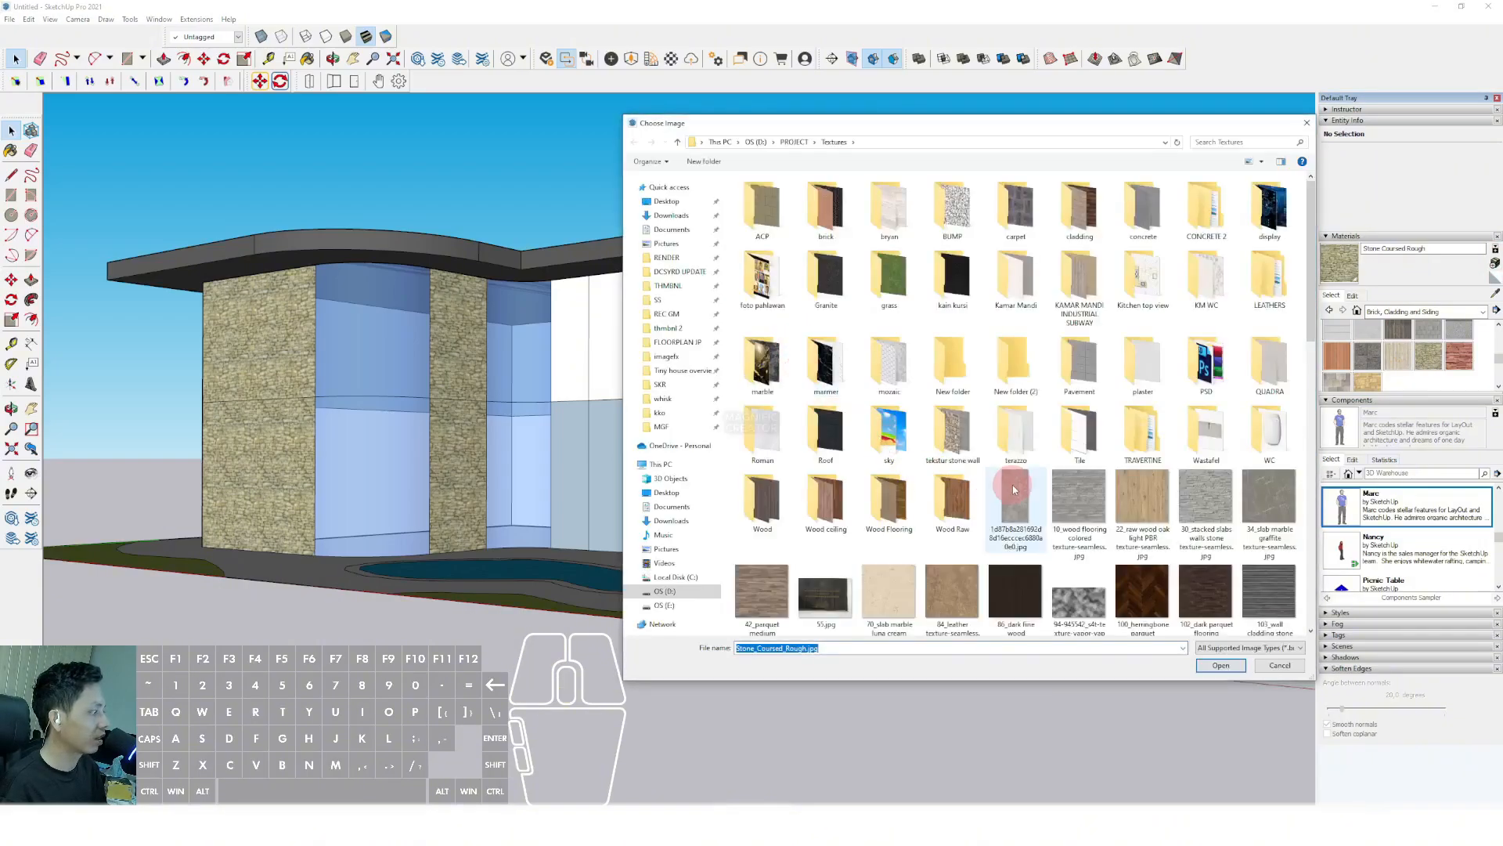
scroll(1014, 490, down, 3)
scroll(1061, 479, down, 5)
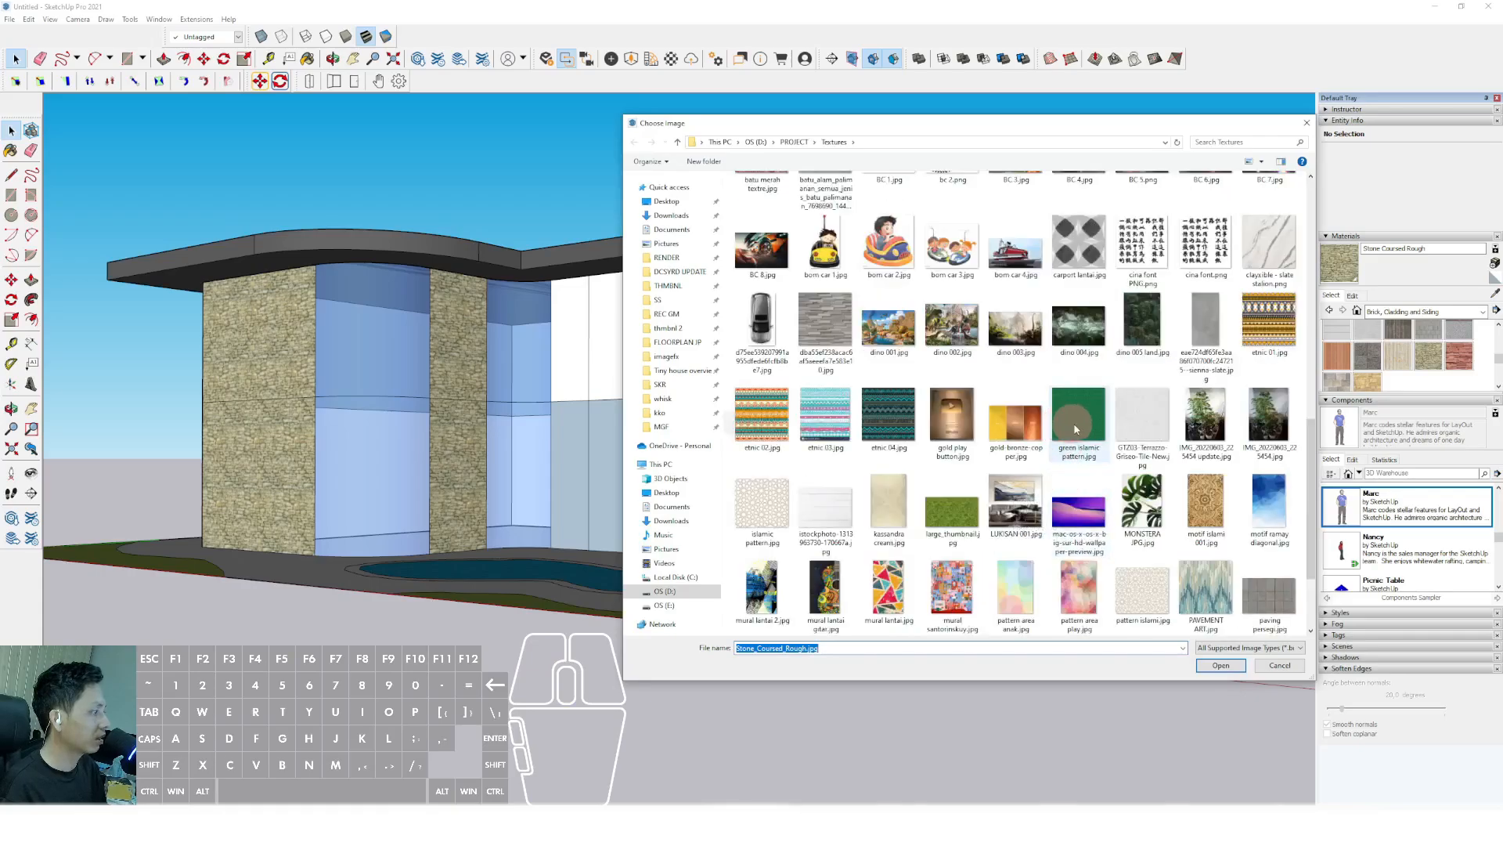
scroll(1080, 432, up, 3)
click(1079, 211)
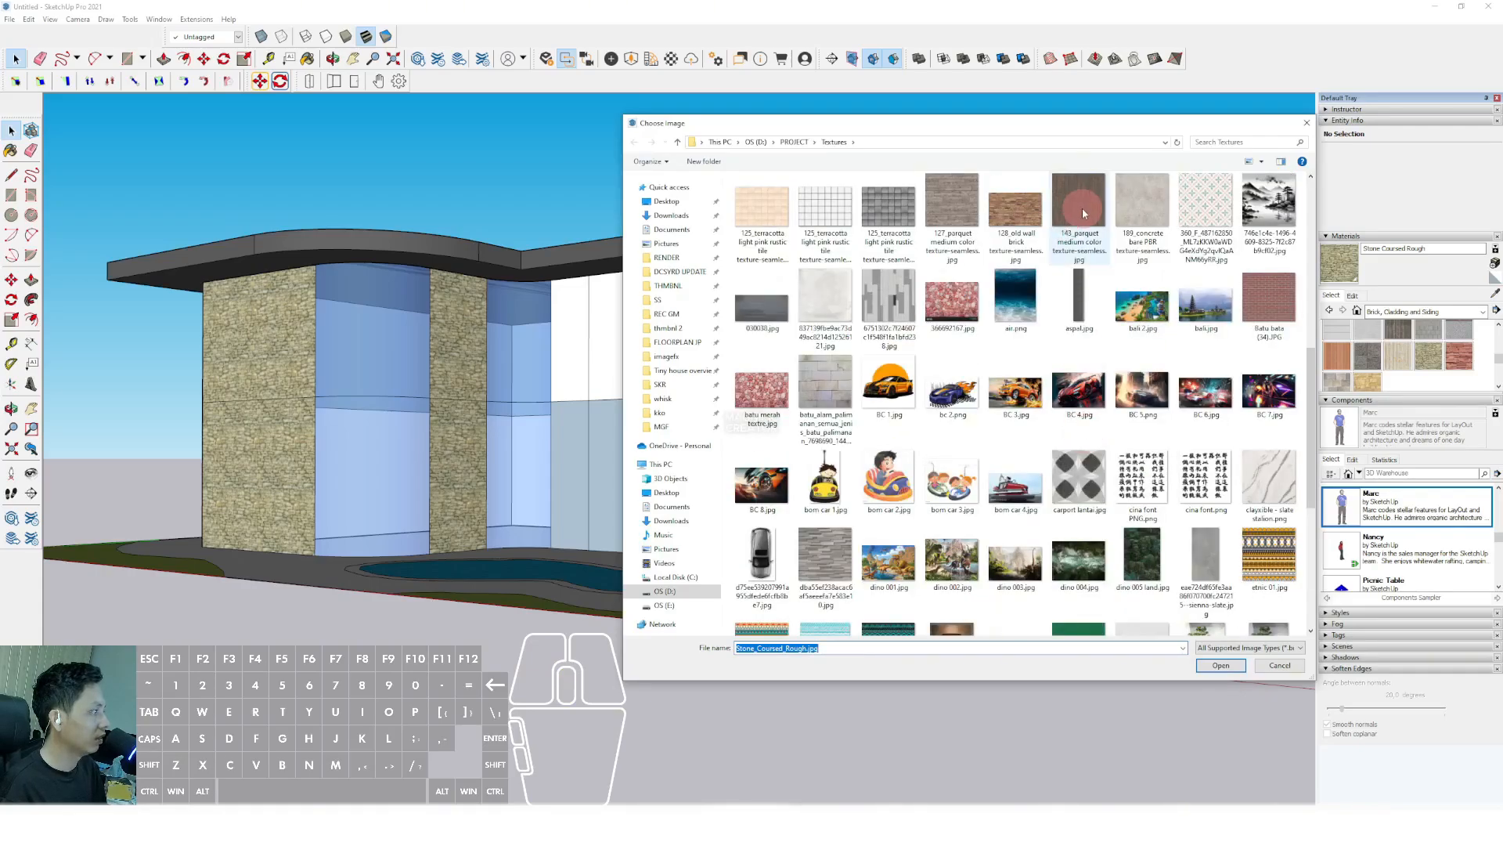
click(1223, 665)
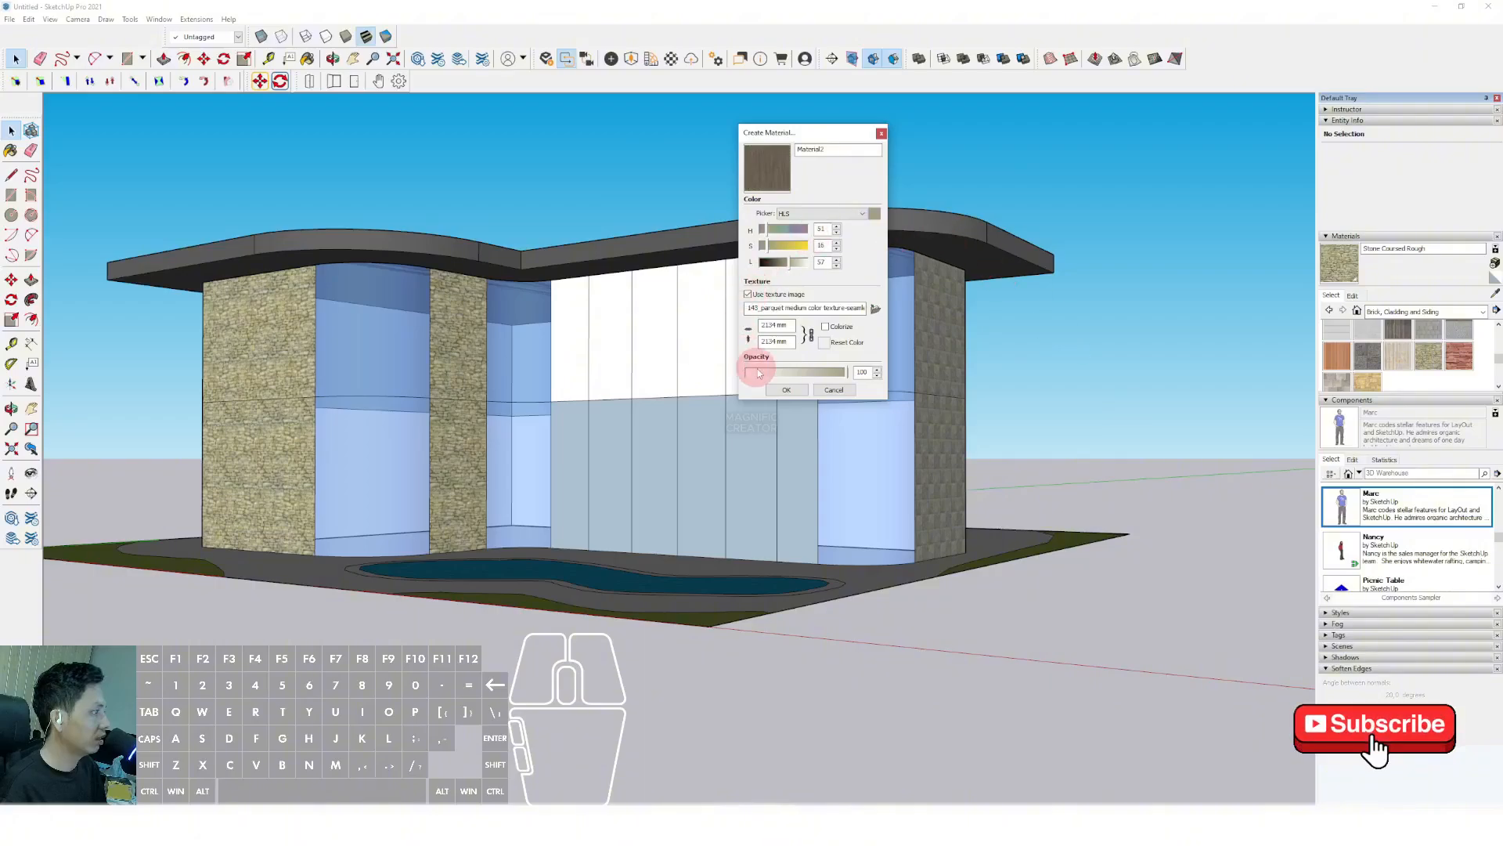
click(787, 390)
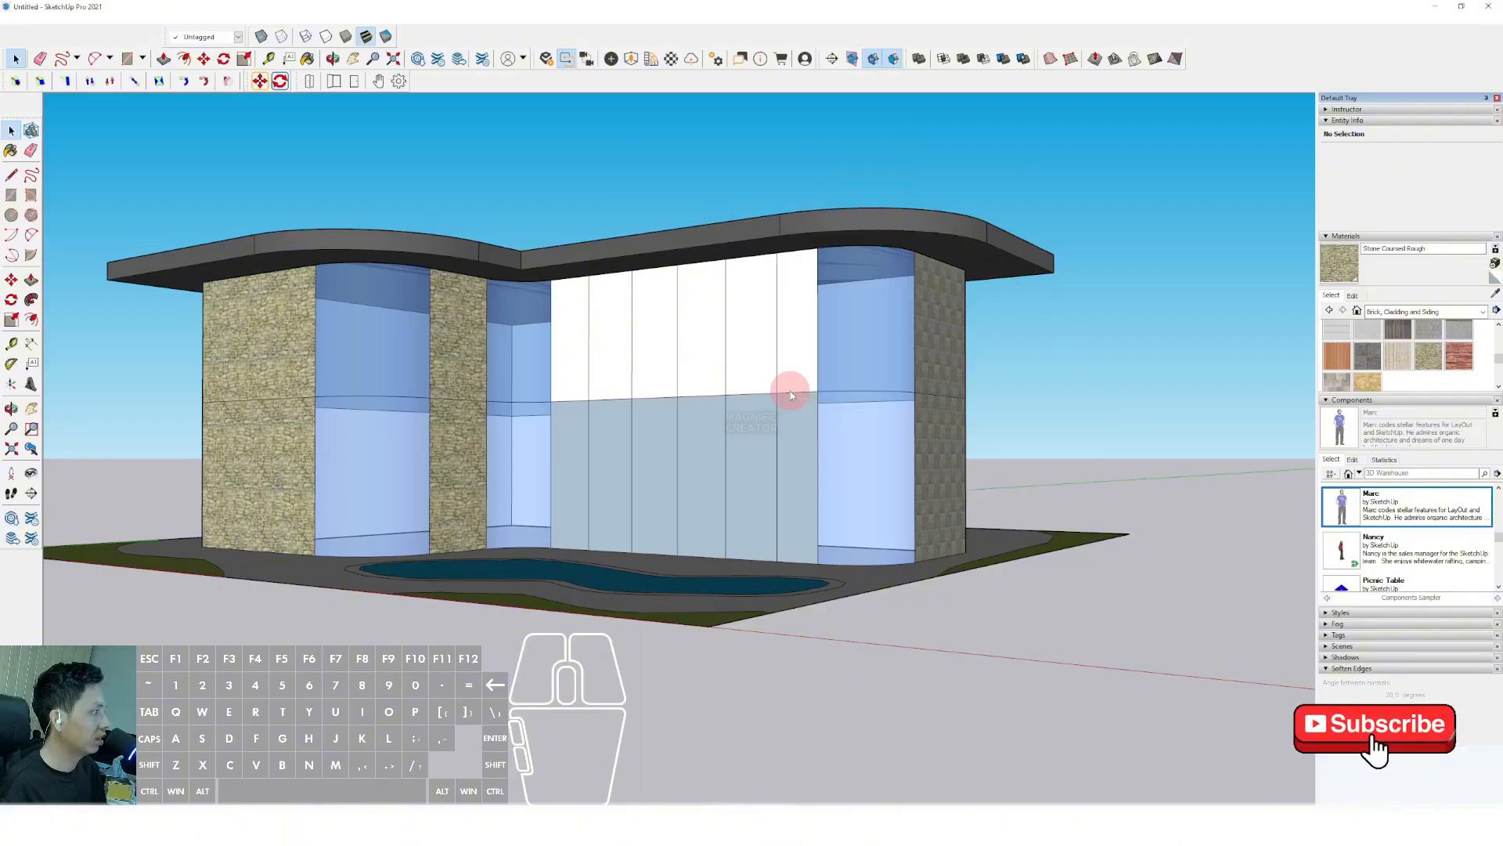
Paint the two outermost strips of the central front wall with the parquet material on both storeys.
mouse_move(786, 359)
middle_down()
mouse_move(781, 344)
mouse_move(852, 332)
middle_up()
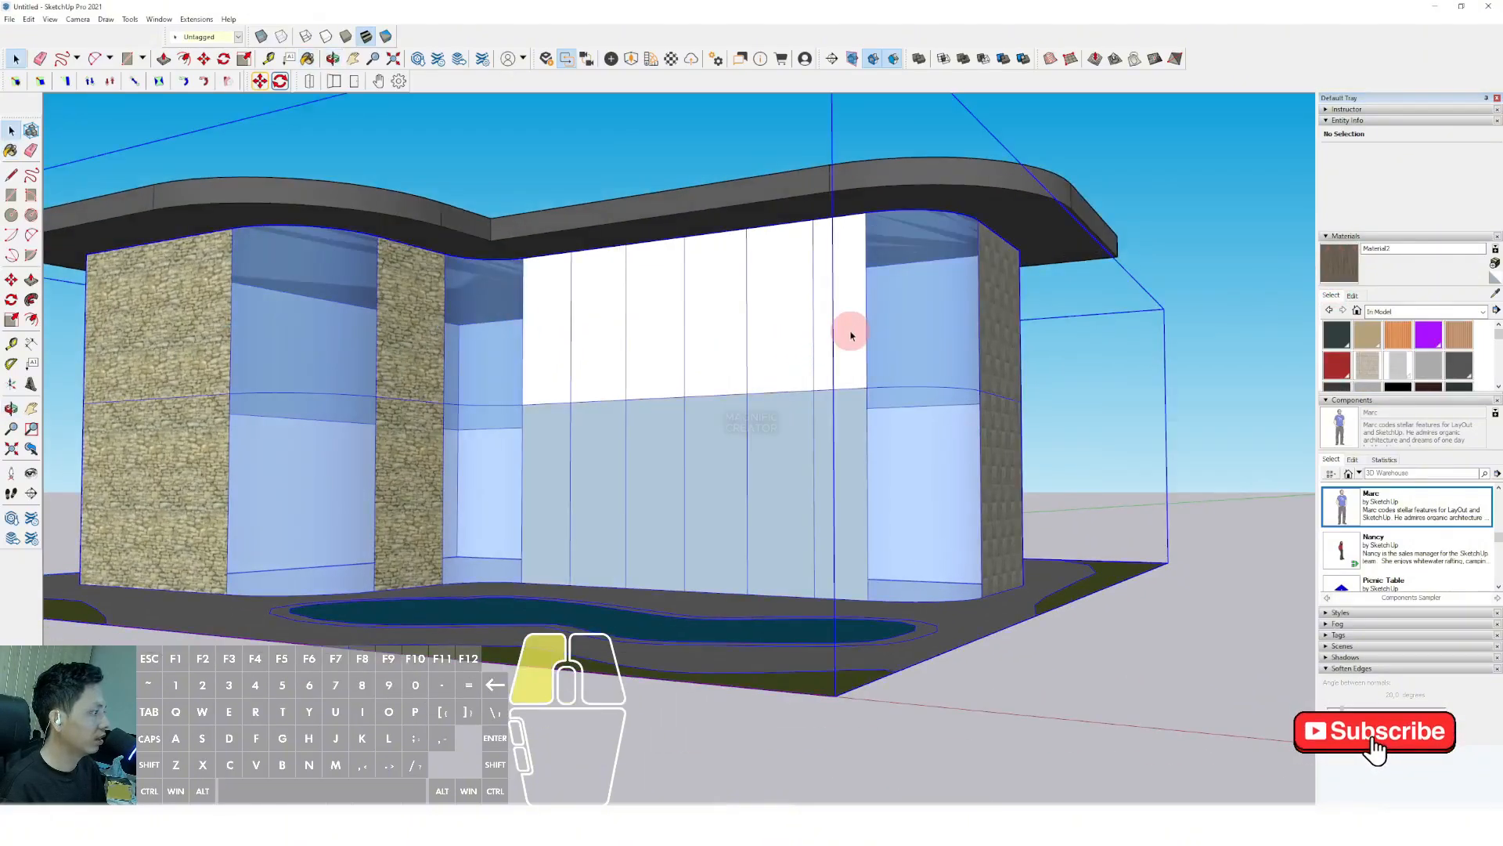
double_click(846, 332)
key(b)
click(841, 333)
click(841, 431)
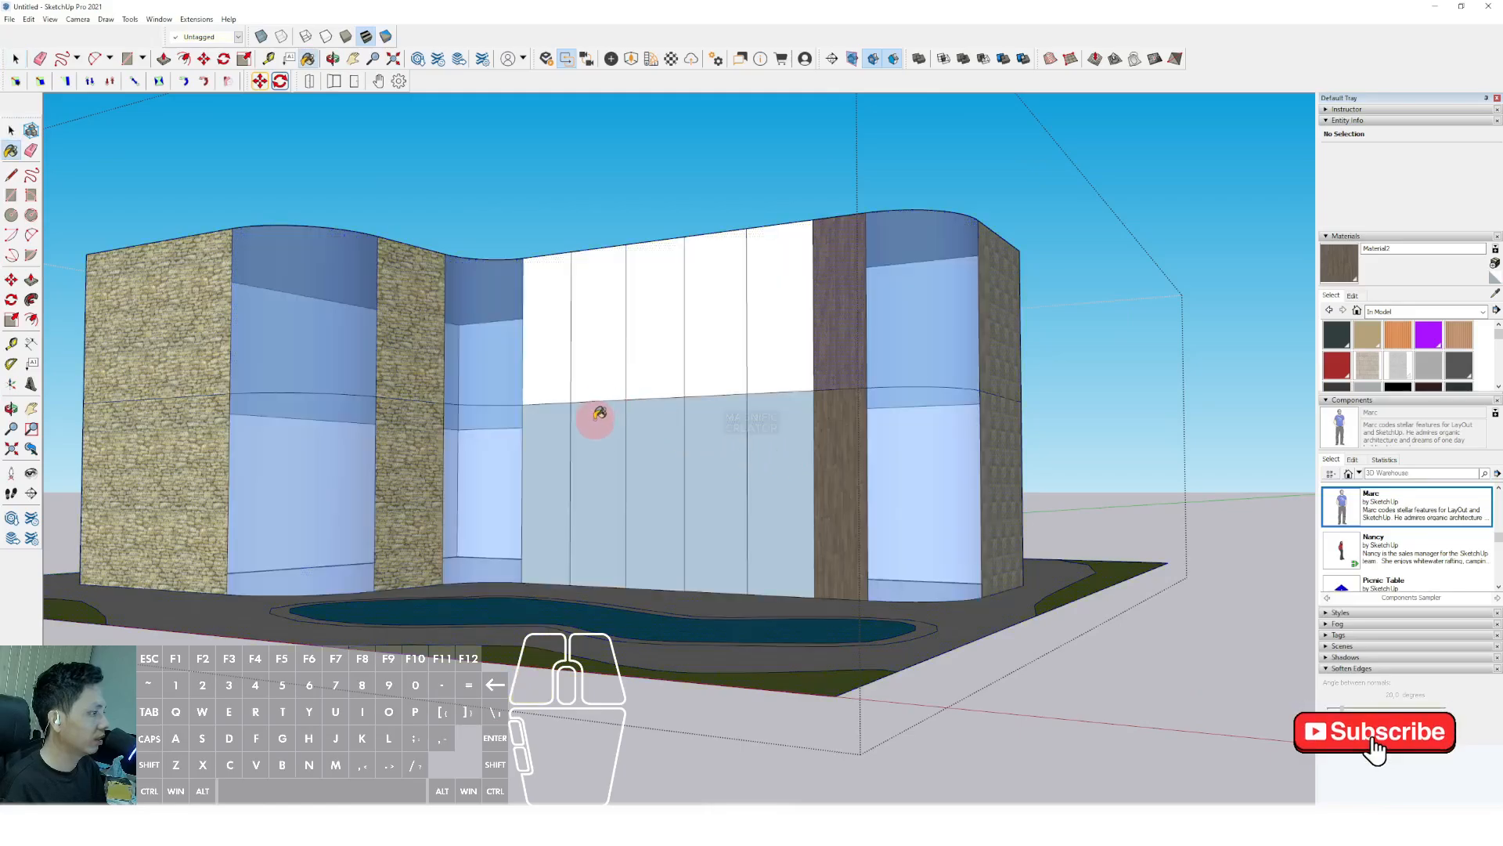
click(547, 373)
Repaint the narrow wall between the glass curves and the left front wall with the parquet material on both storeys, and leave the group.
mouse_move(547, 373)
middle_down()
mouse_move(604, 369)
mouse_move(520, 361)
middle_up()
click(521, 360)
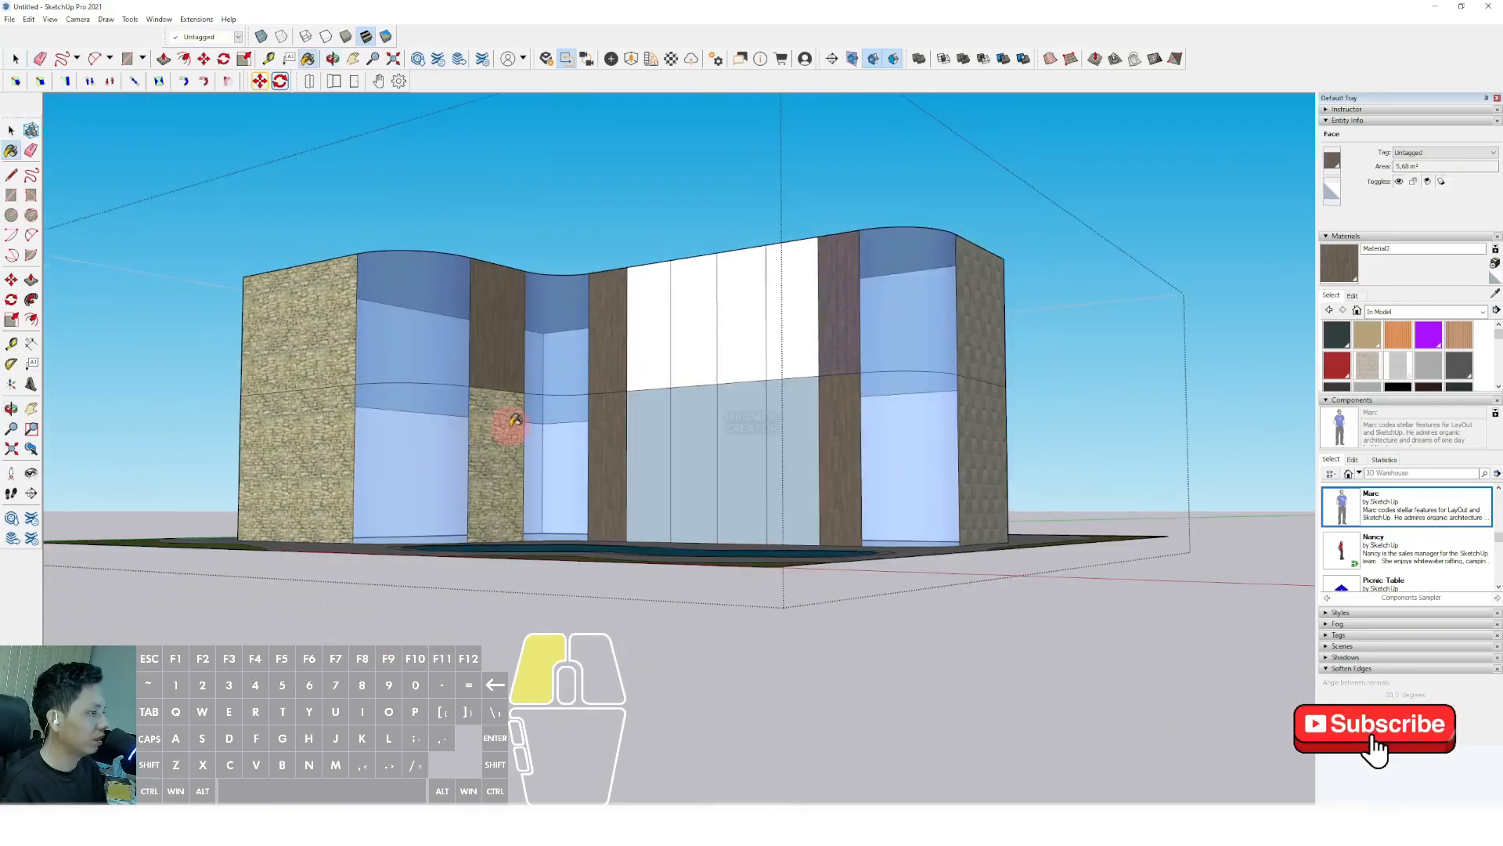
click(511, 426)
click(316, 421)
click(316, 337)
middle_drag(781, 369, 940, 376)
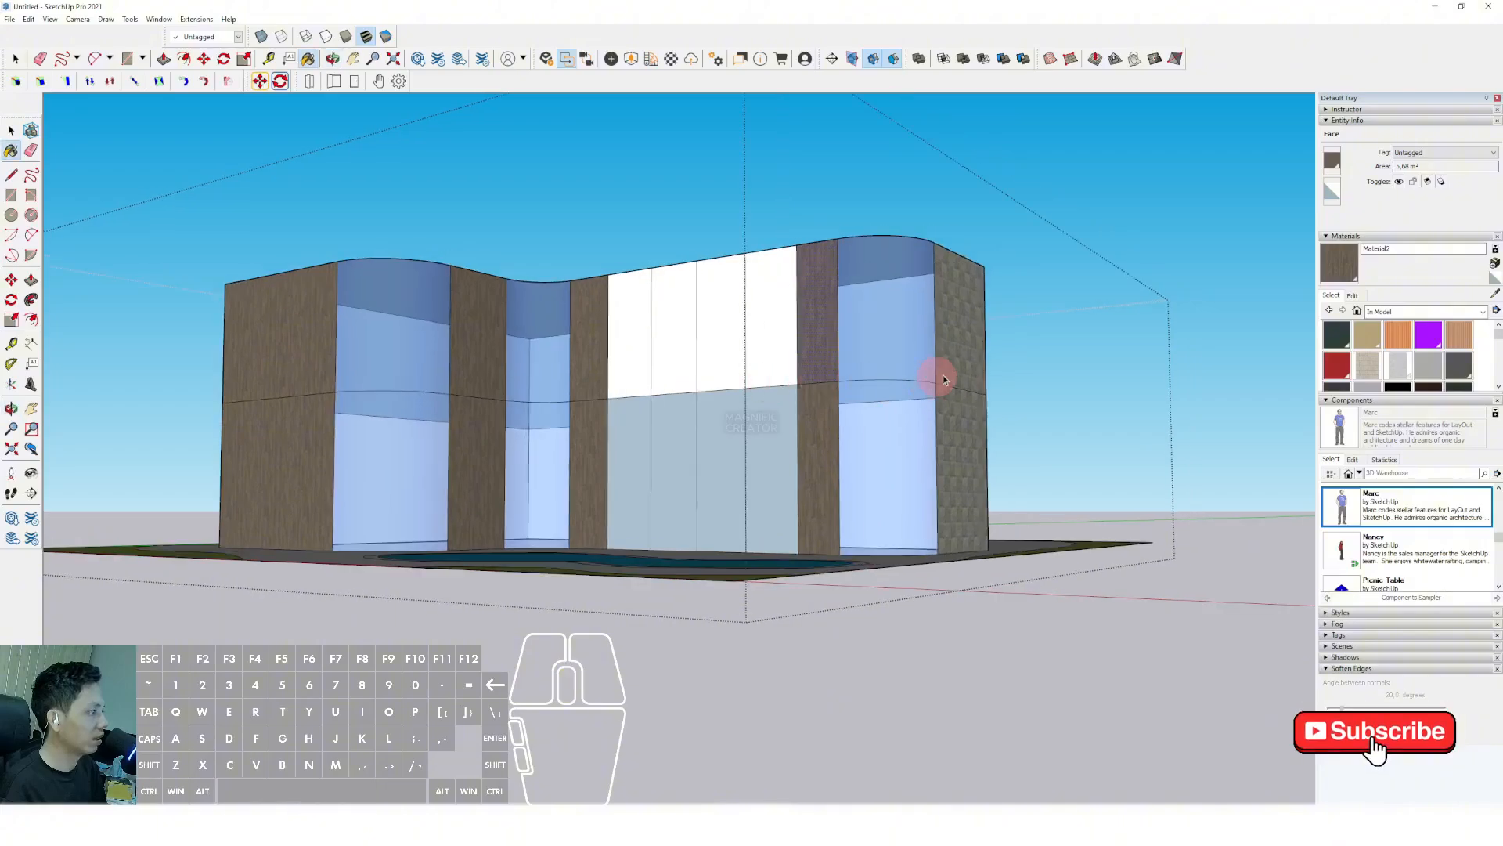
key(space)
click(1154, 213)
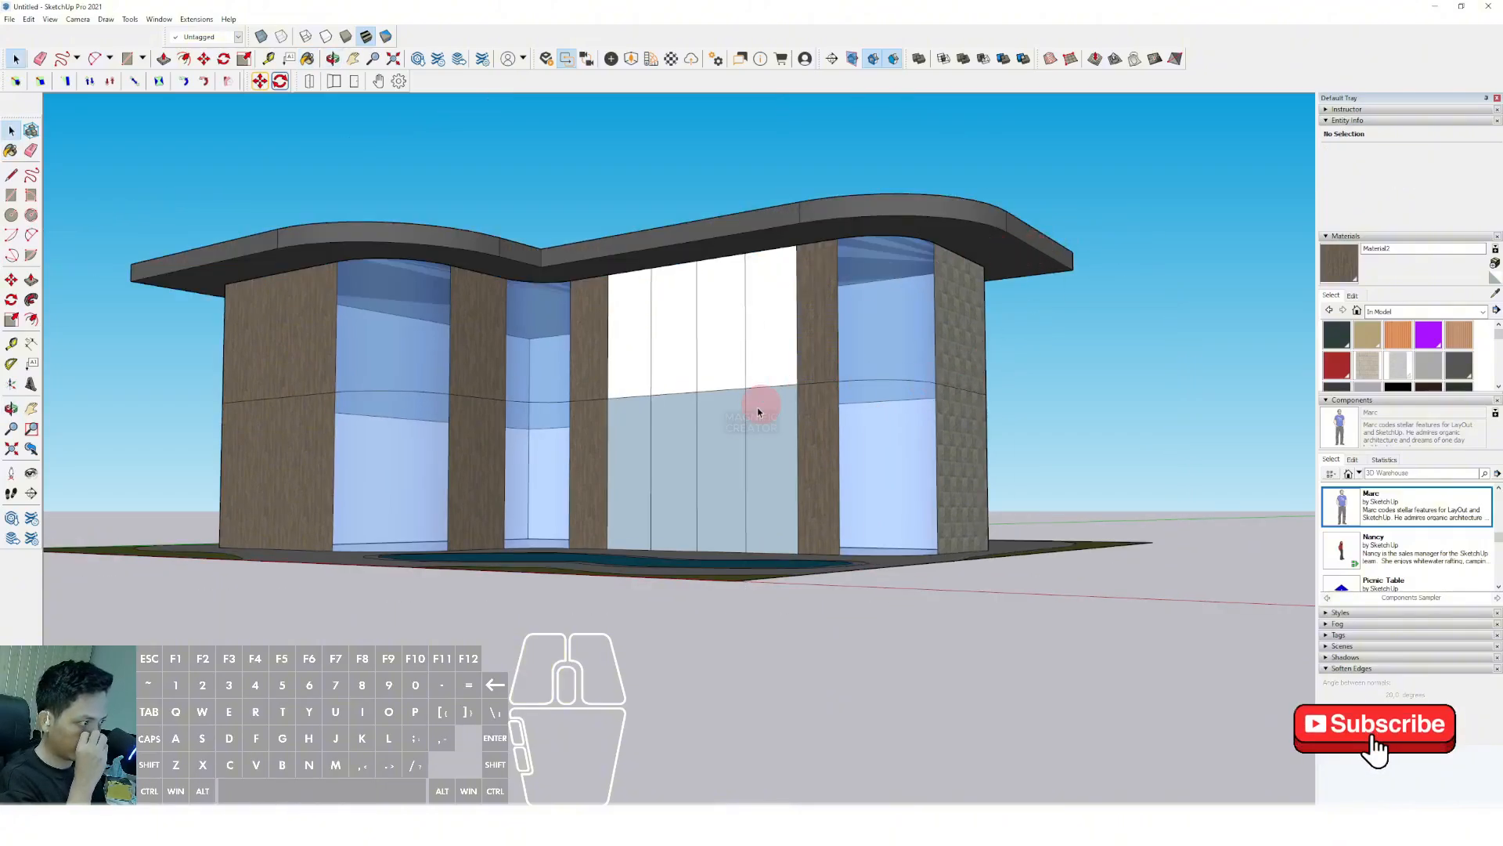
Sample Translucent Glass Blue from the curved corner and paint the central wall's four middle panels on both storeys with it.
middle_drag(762, 406, 953, 423)
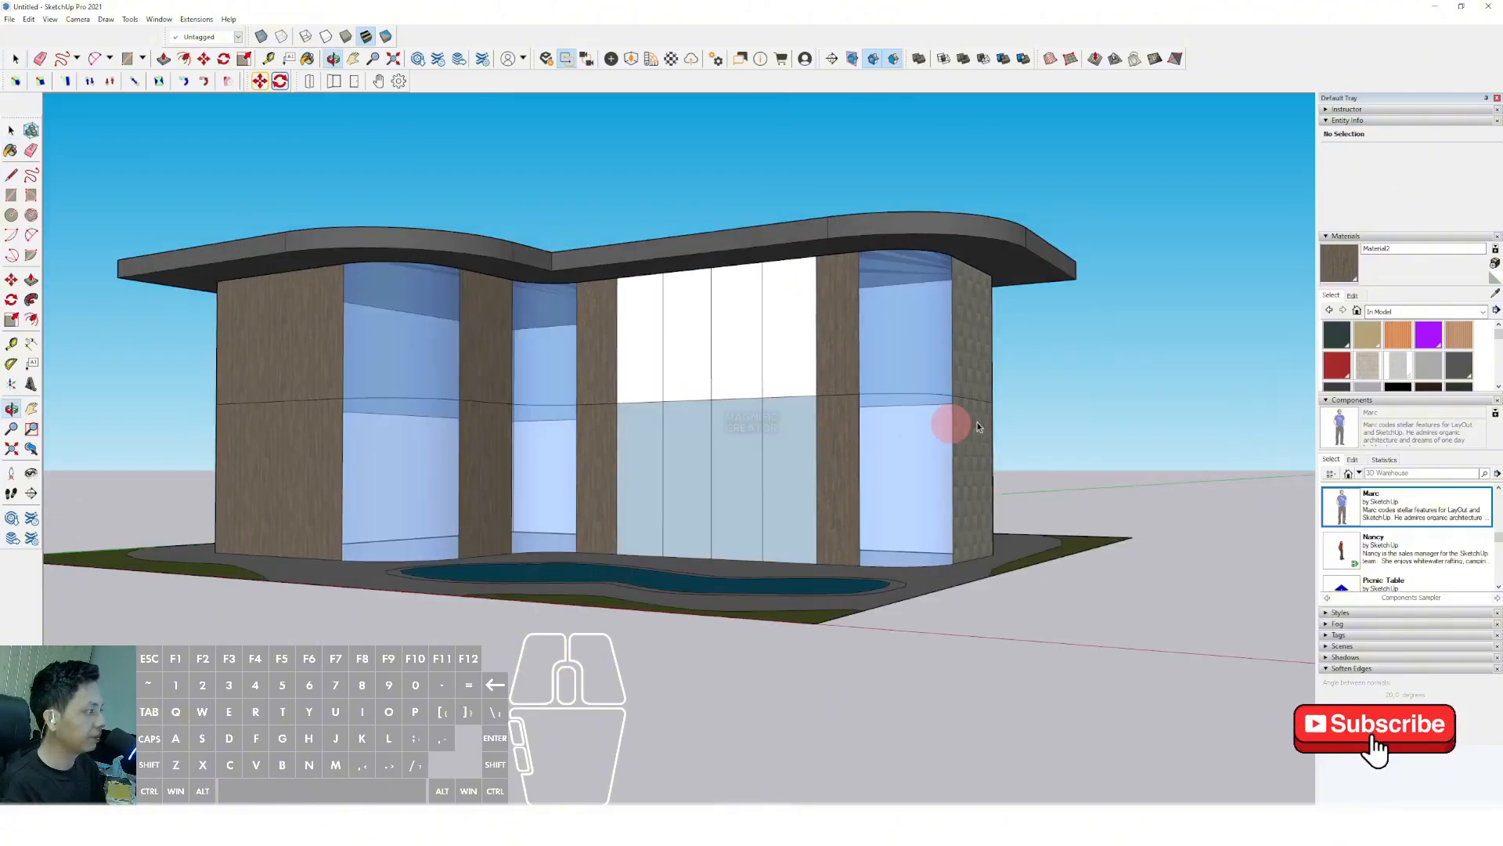
click(864, 313)
key(space)
click(897, 347)
click(777, 352)
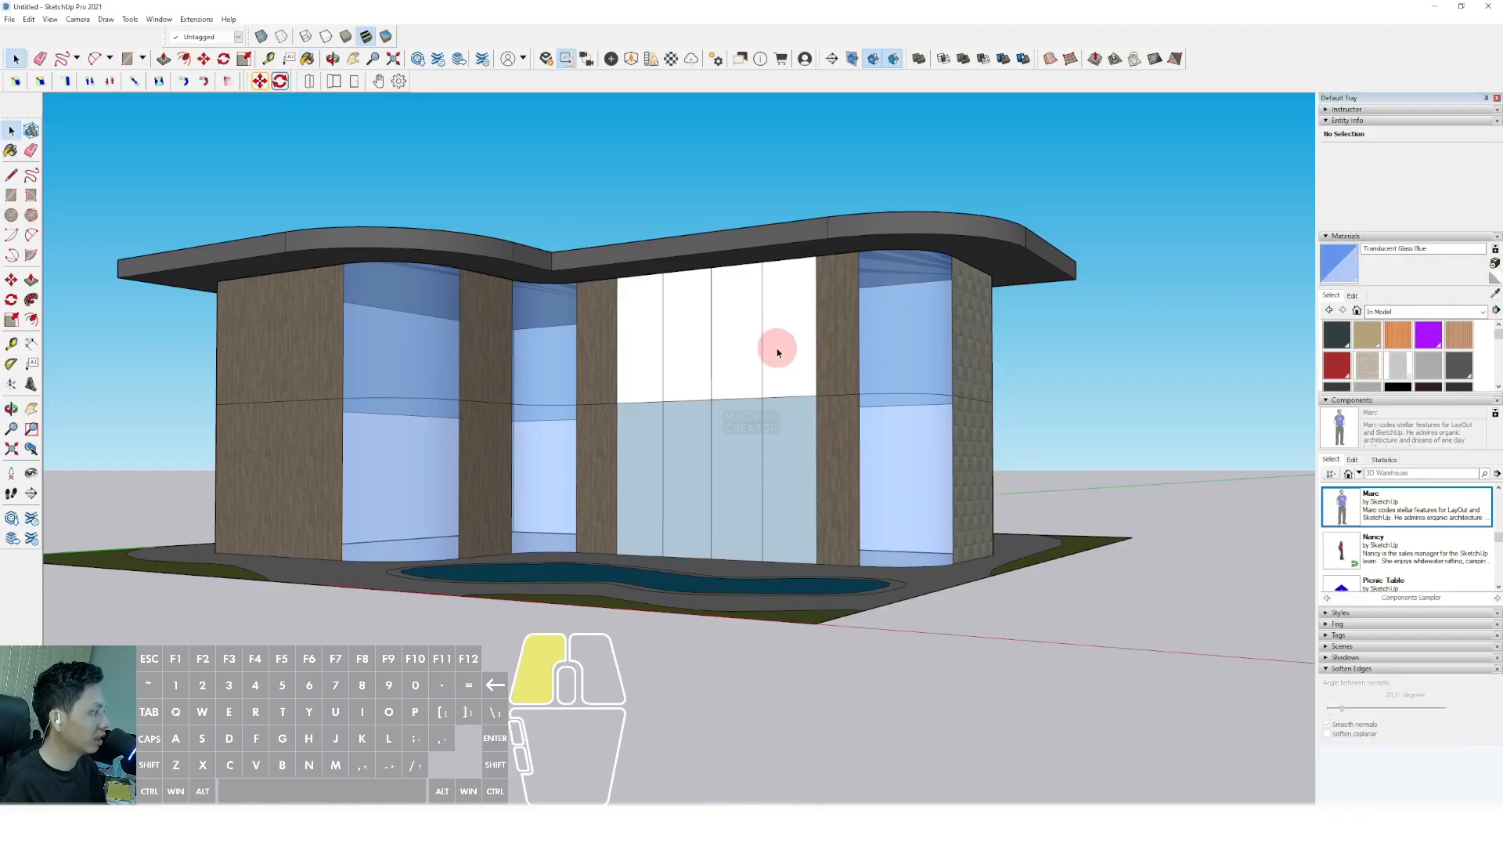
double_click(778, 352)
key(b)
click(791, 352)
click(734, 360)
click(687, 353)
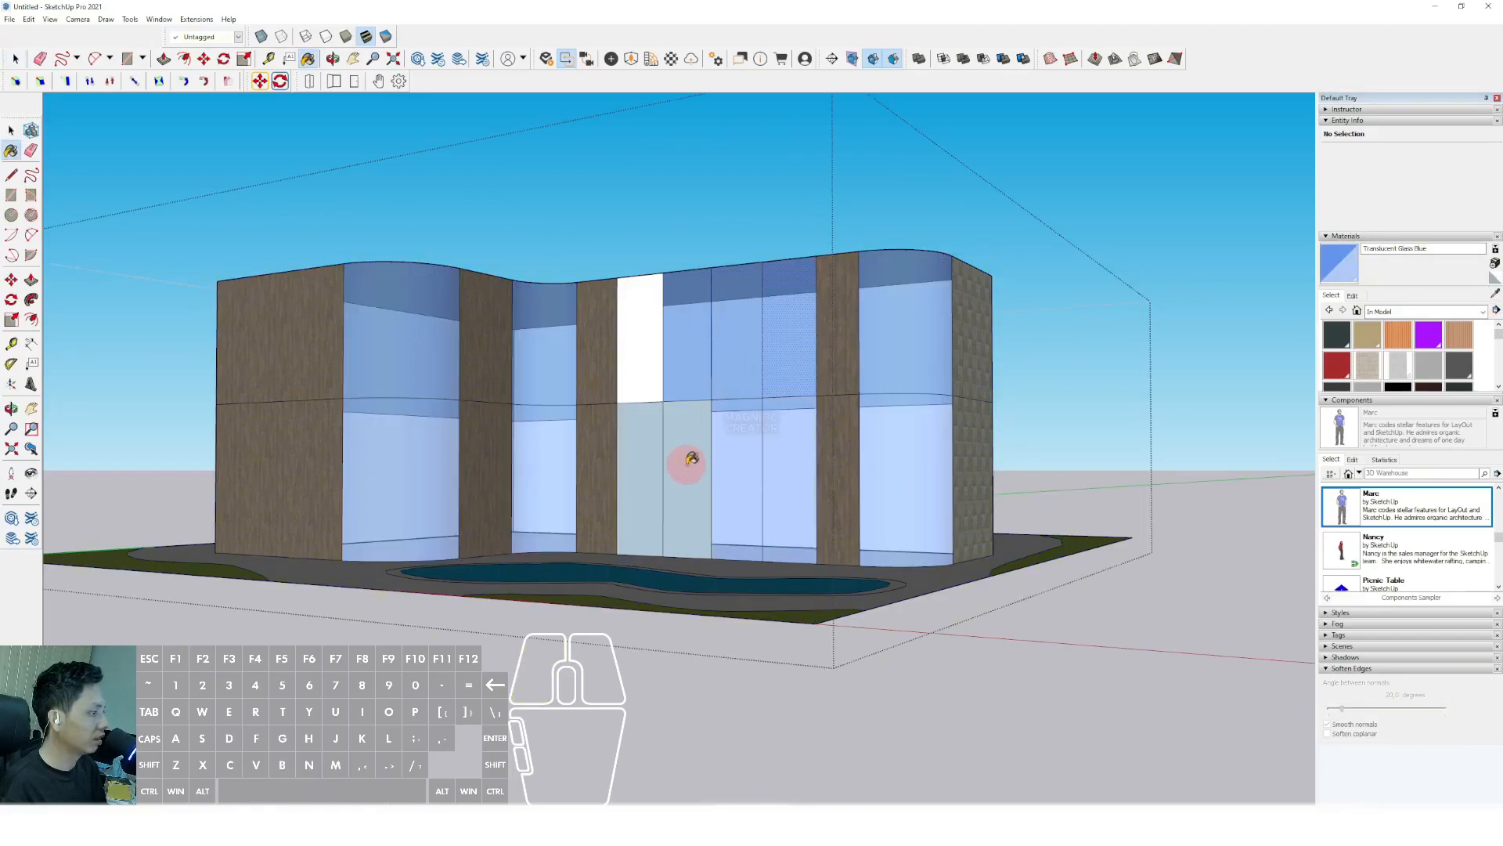
click(691, 458)
click(641, 337)
key(space)
click(1053, 302)
Create another new material from the sienna-slate stone image in the Textures folder.
scroll(1053, 302, up, 2)
mouse_move(1054, 302)
shift+middle_down()
mouse_move(740, 426)
mouse_move(758, 416)
shift+middle_up()
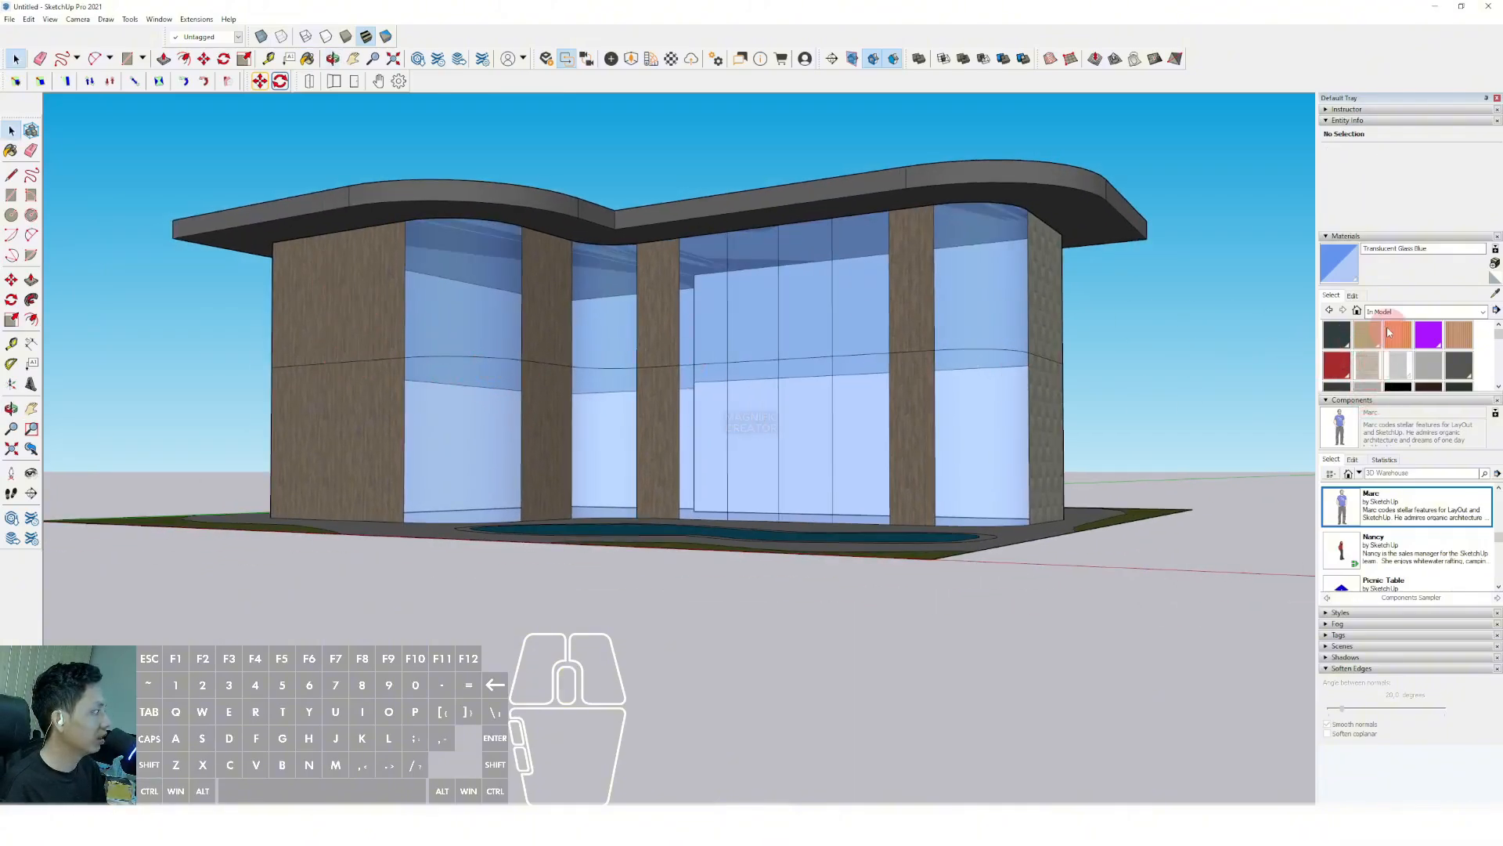
scroll(387, 353, up, 2)
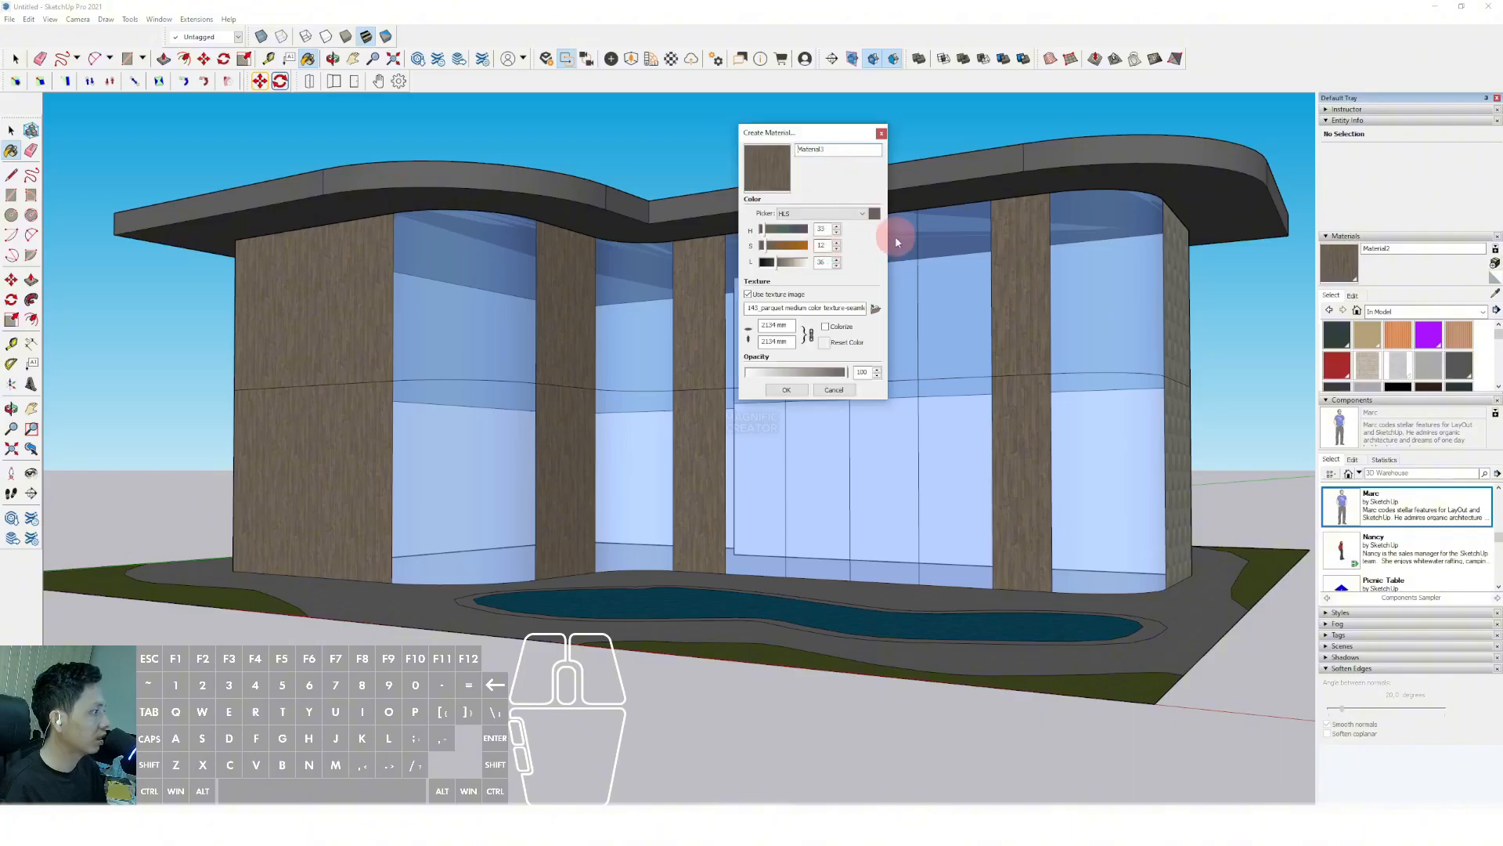
click(875, 308)
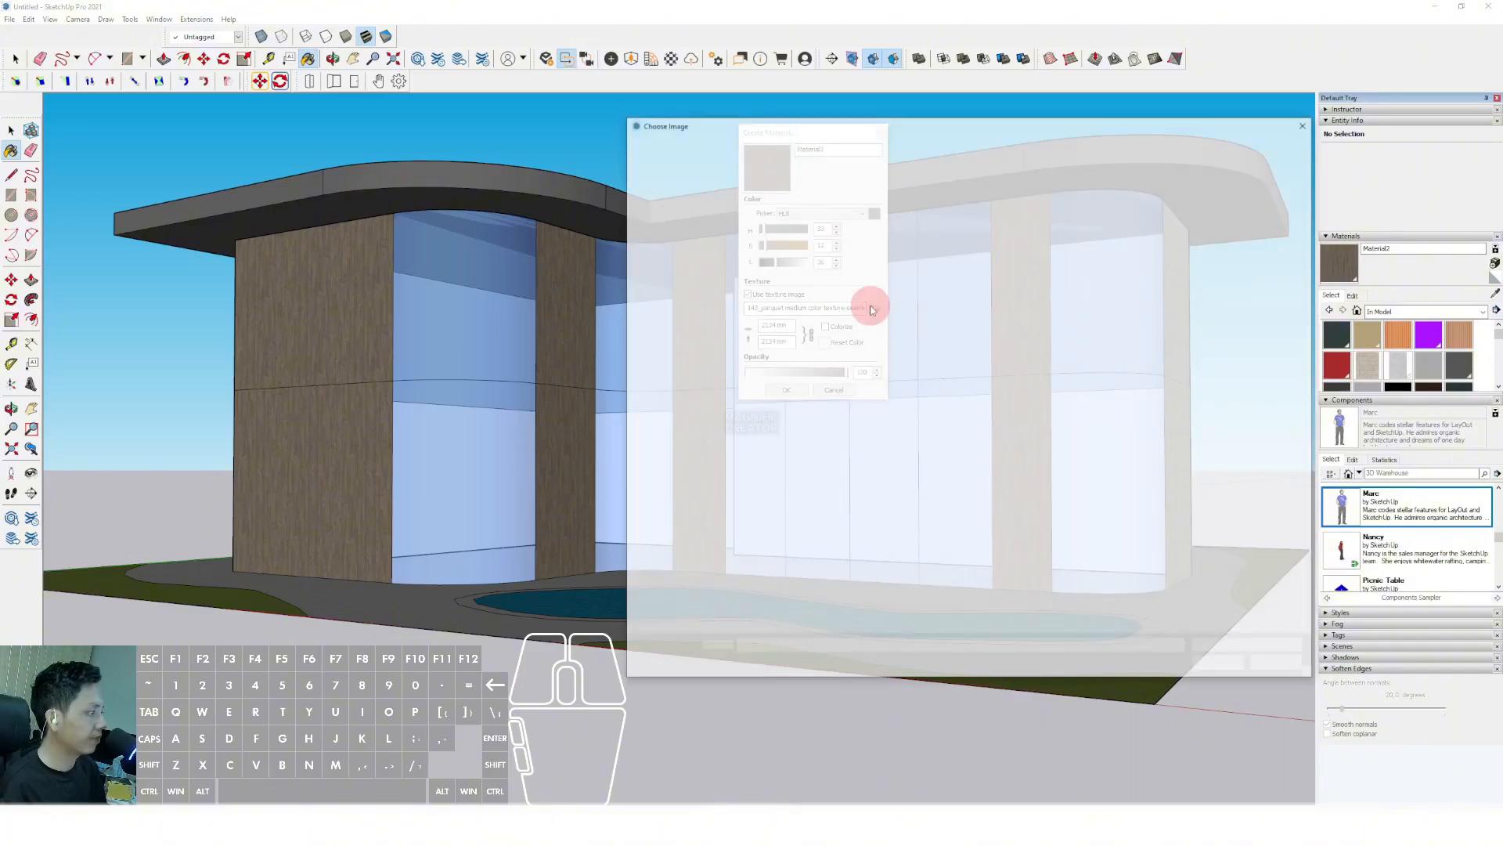
scroll(1112, 501, down, 15)
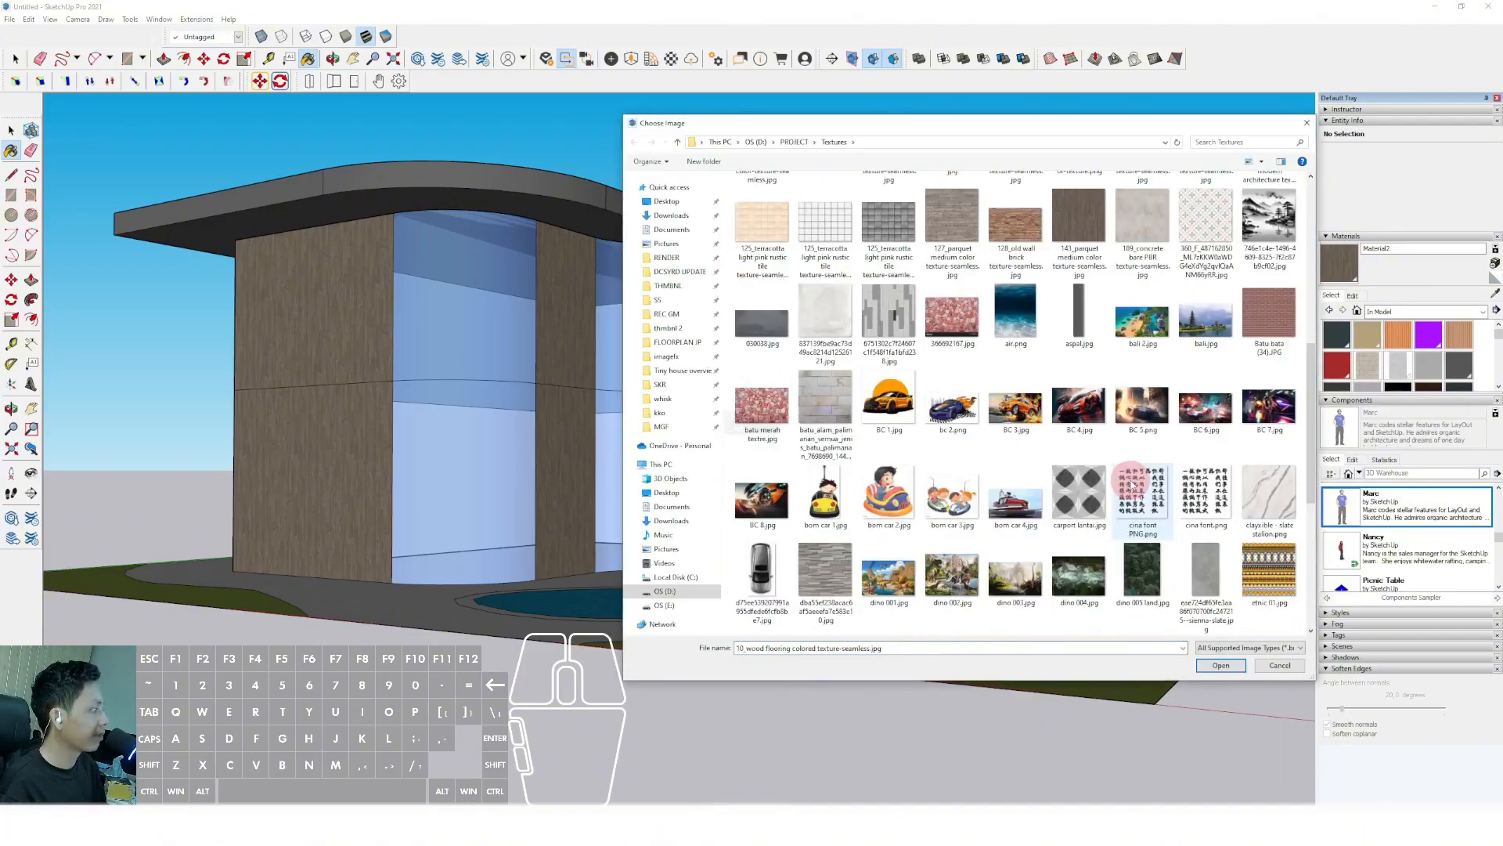
click(1212, 327)
click(1240, 659)
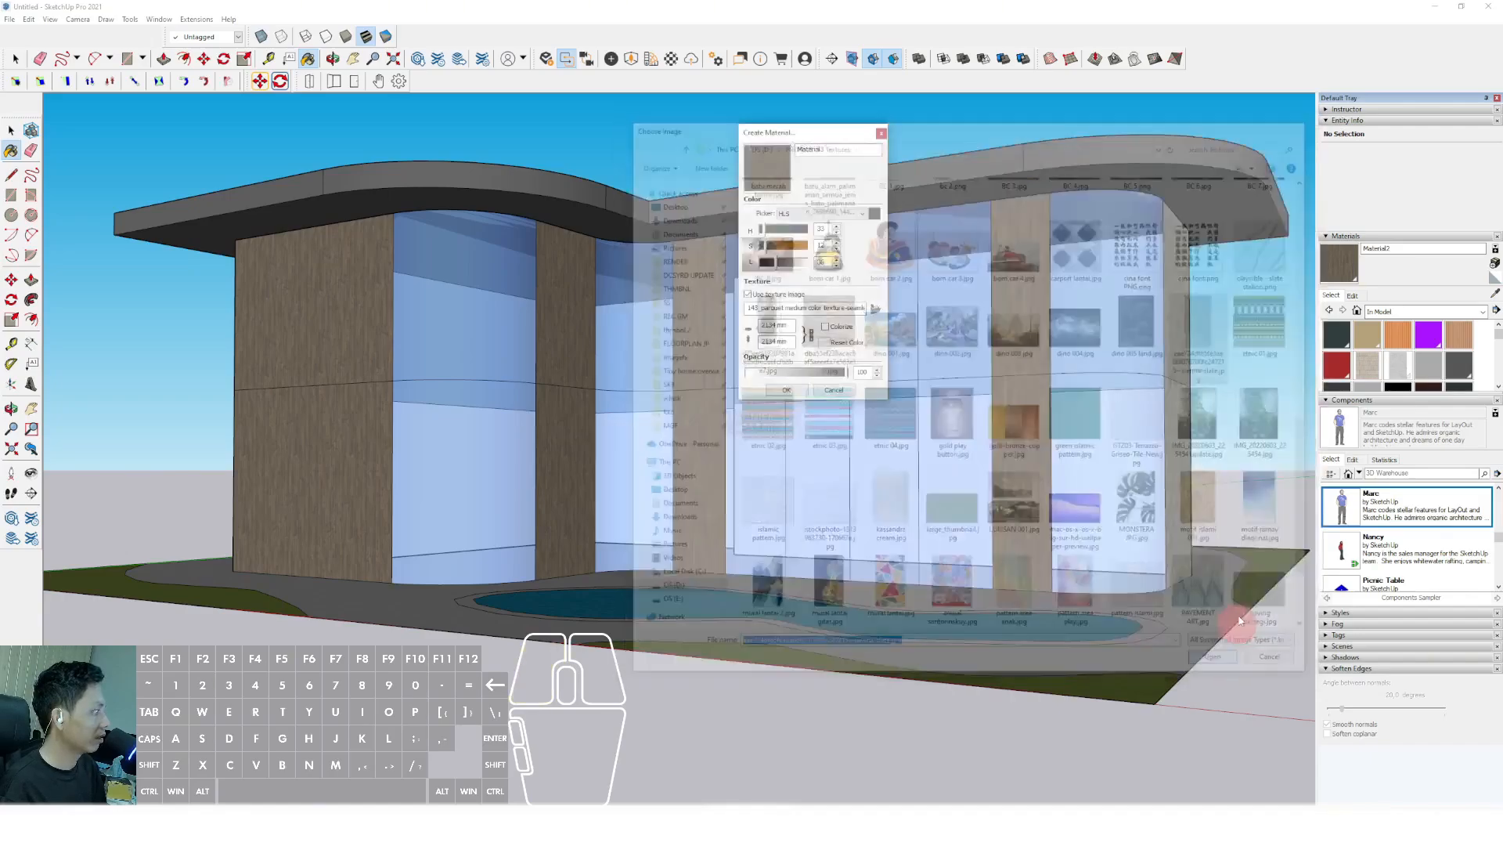
click(789, 390)
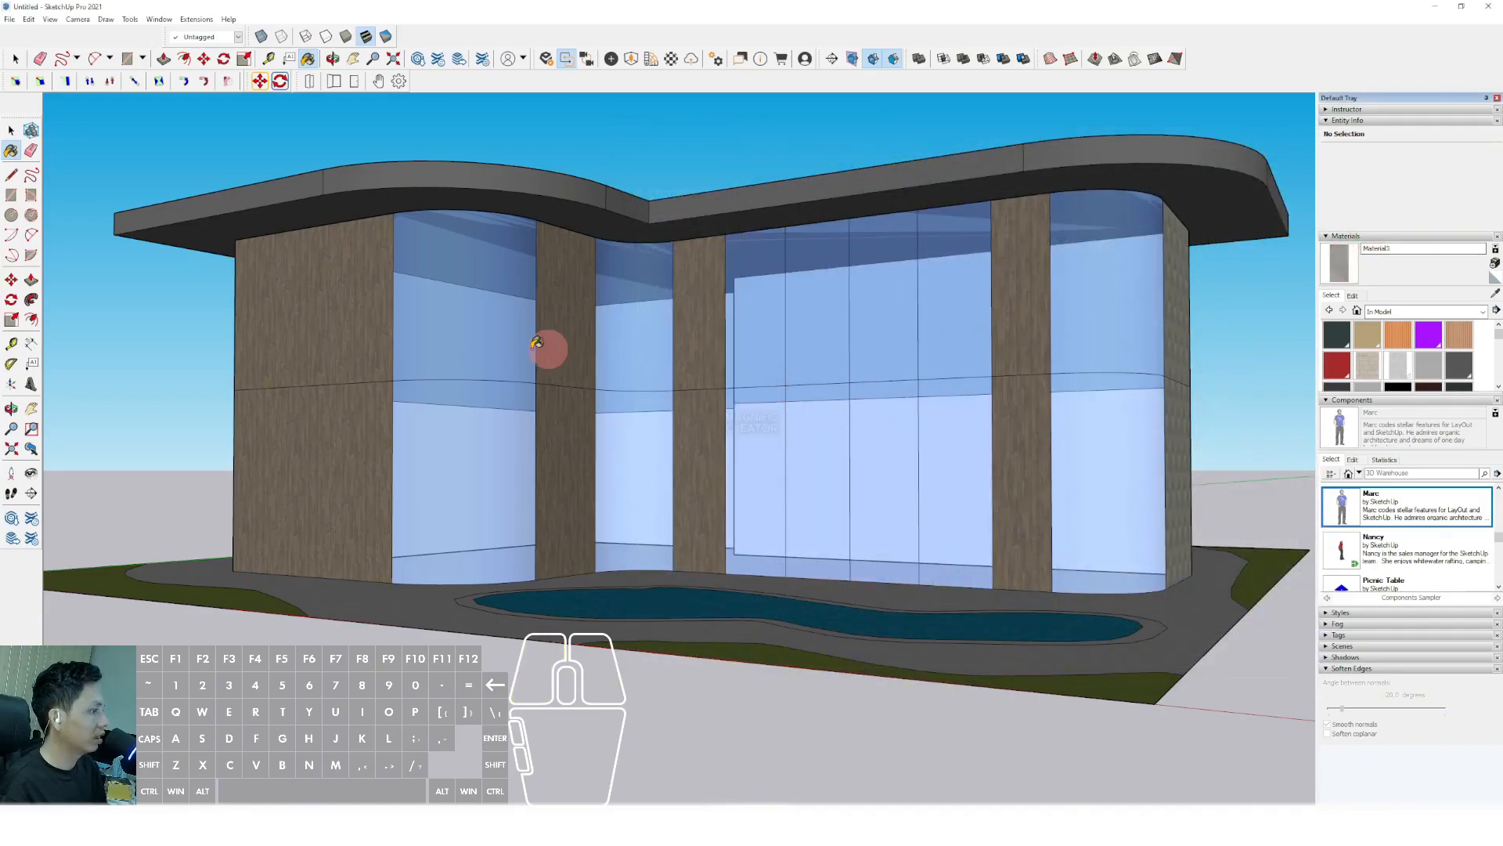
Paint both storeys of the left front wall with the new slate stone material and leave the building group.
middle_drag(537, 342, 322, 324)
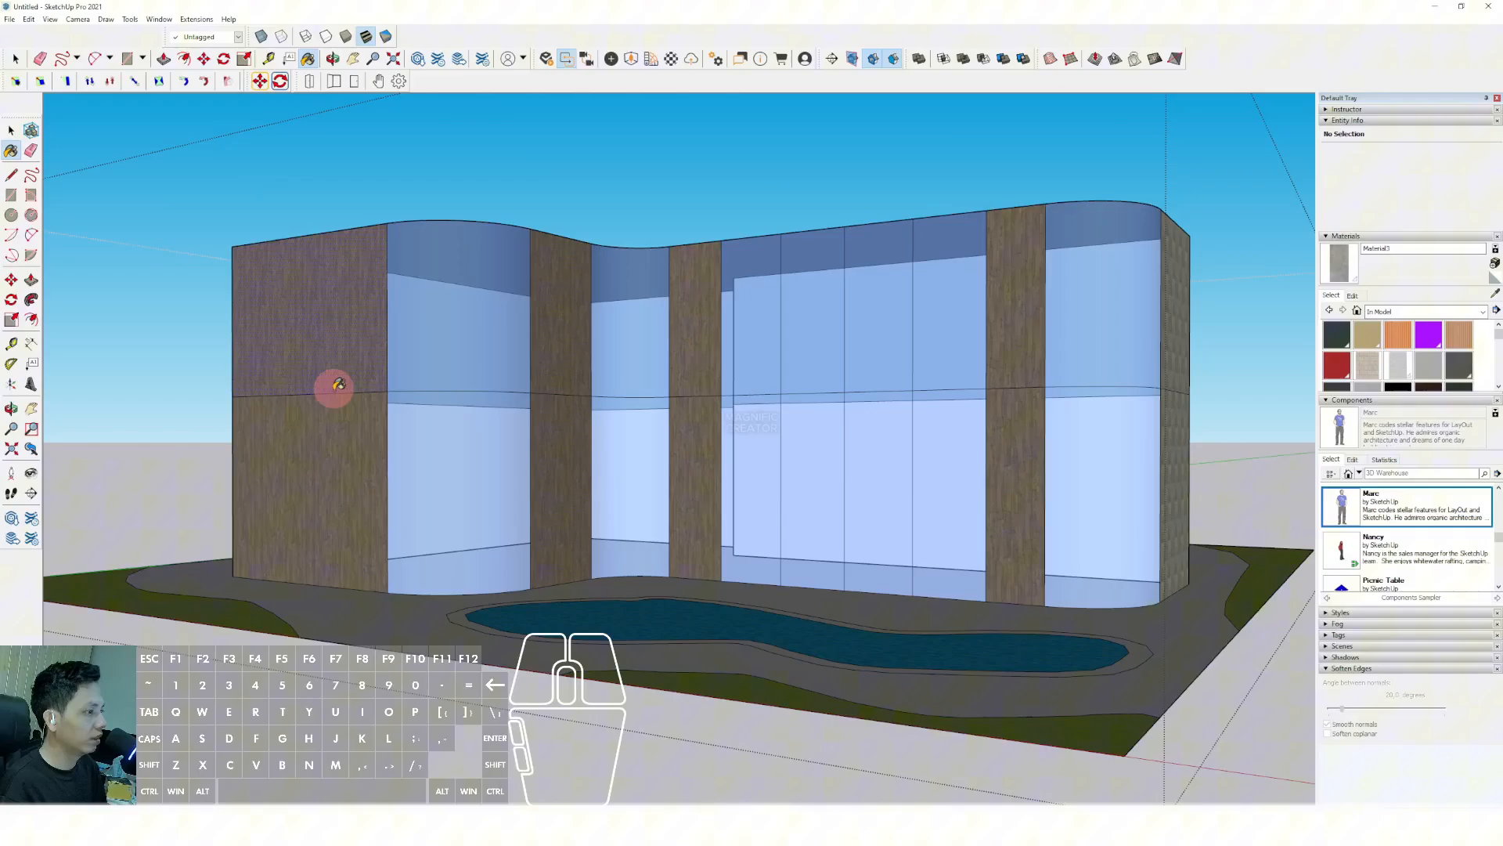
click(332, 386)
key(space)
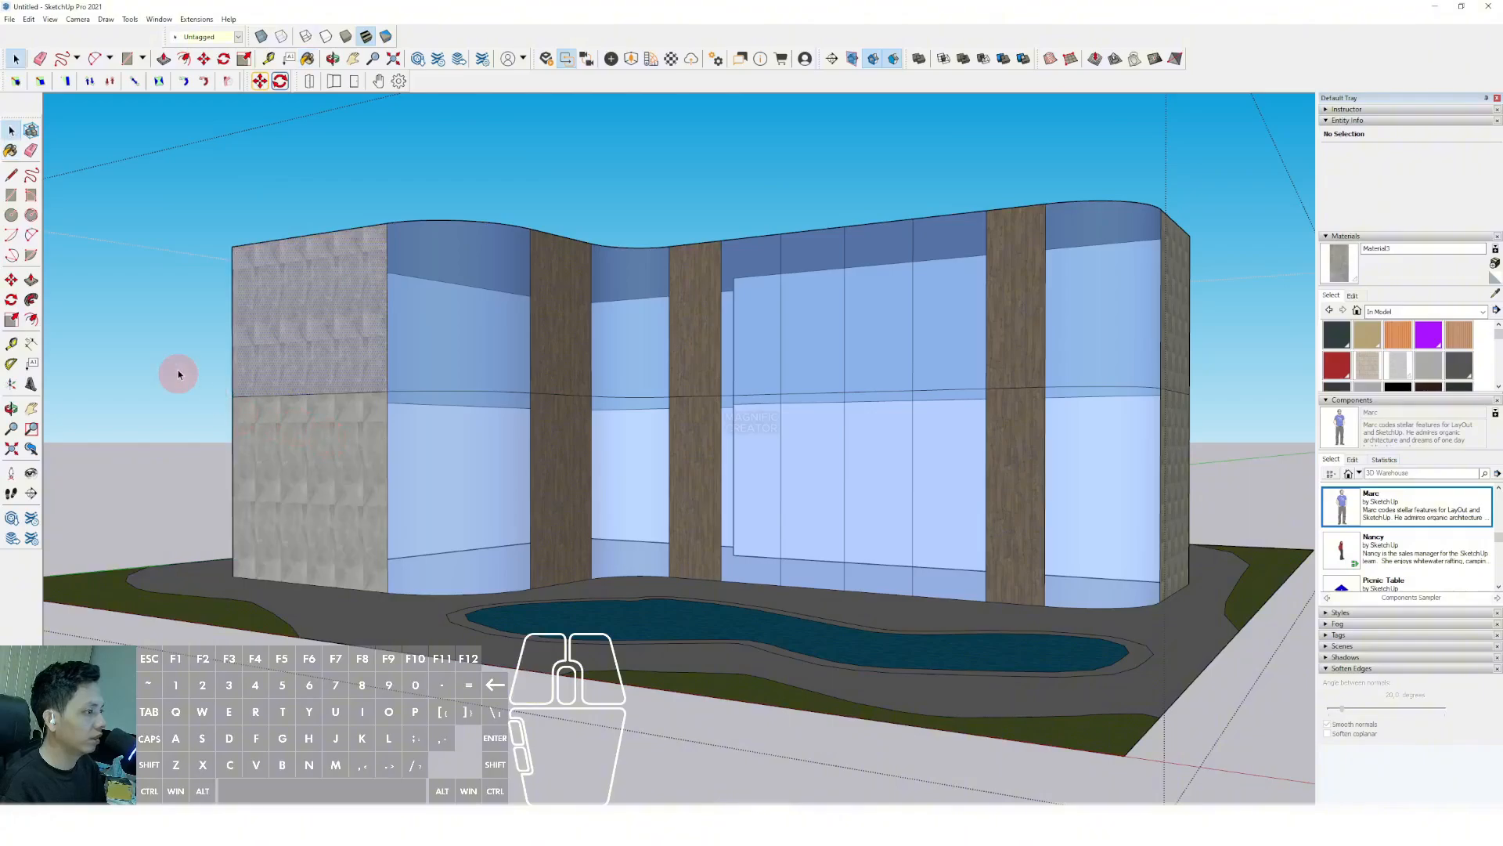
Set the slate stone material's texture width to 5000 mm.
click(1352, 295)
click(1354, 428)
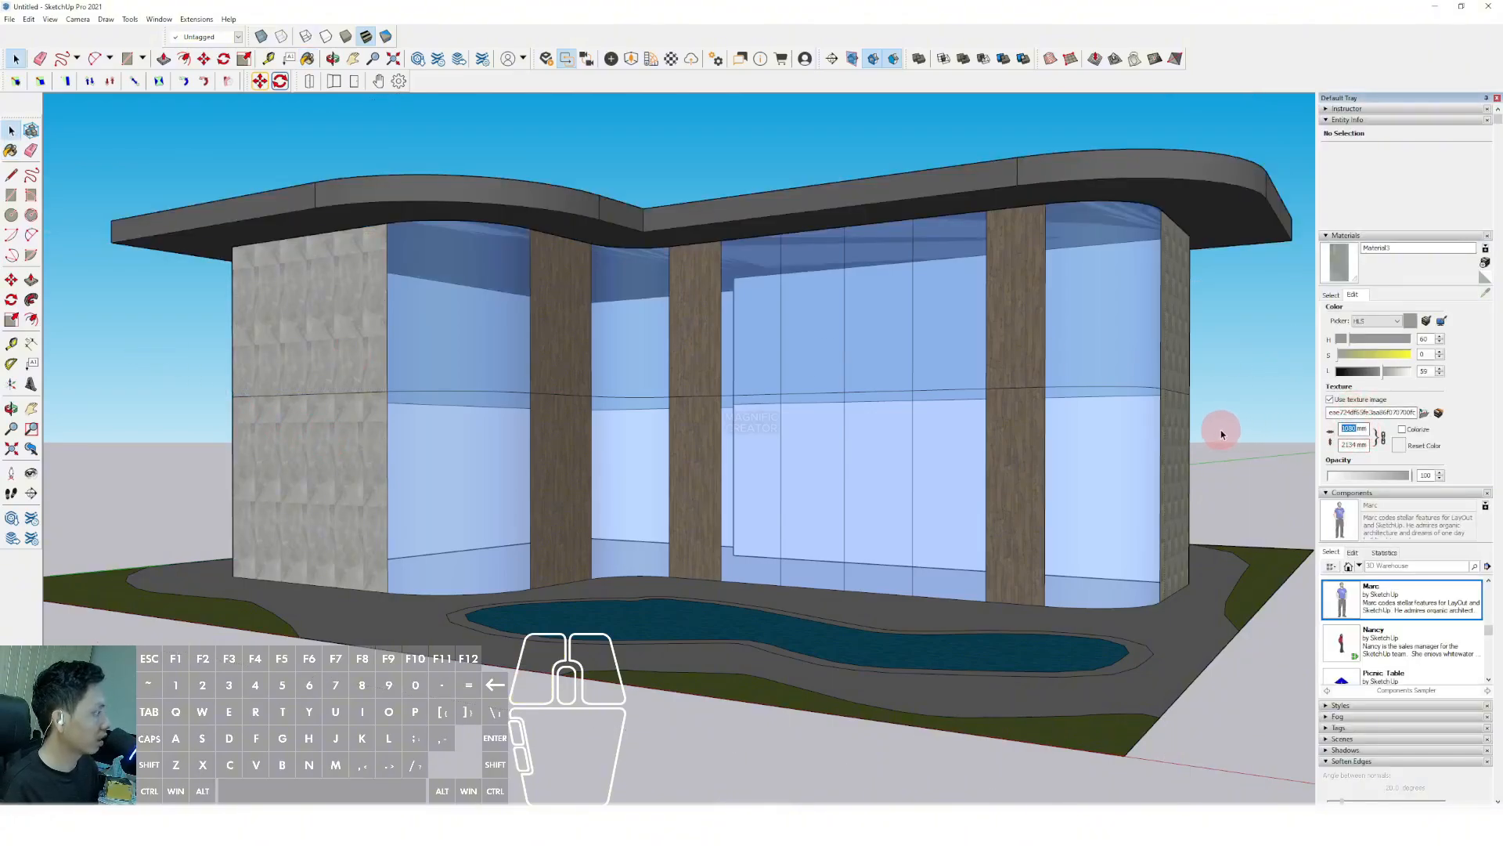
text(0)
key(Return)
scroll(631, 429, down, 3)
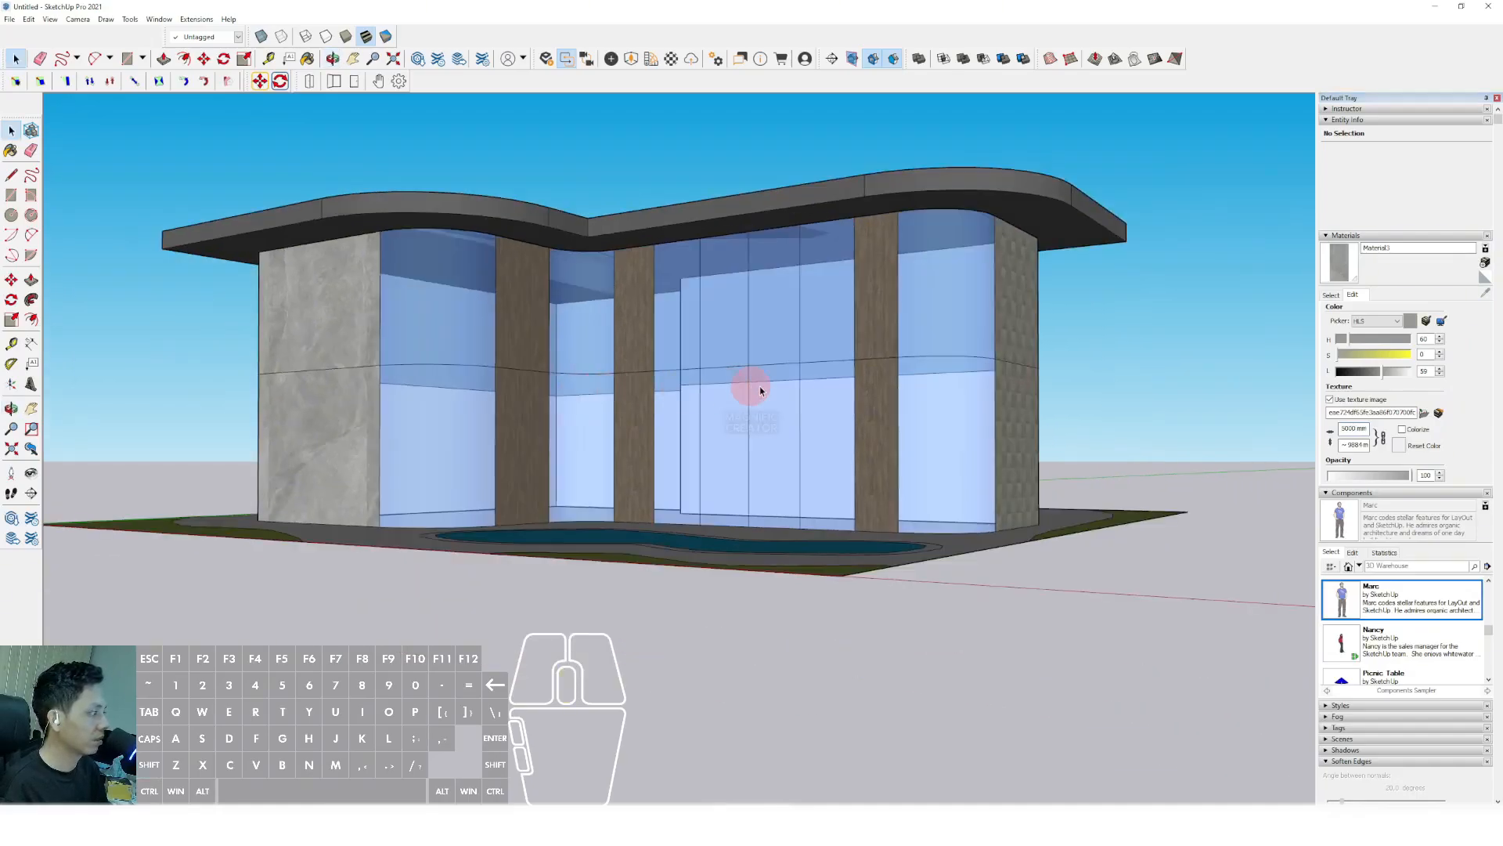
Repaint both storeys of the building's right side wall with the slate stone material.
click(1331, 295)
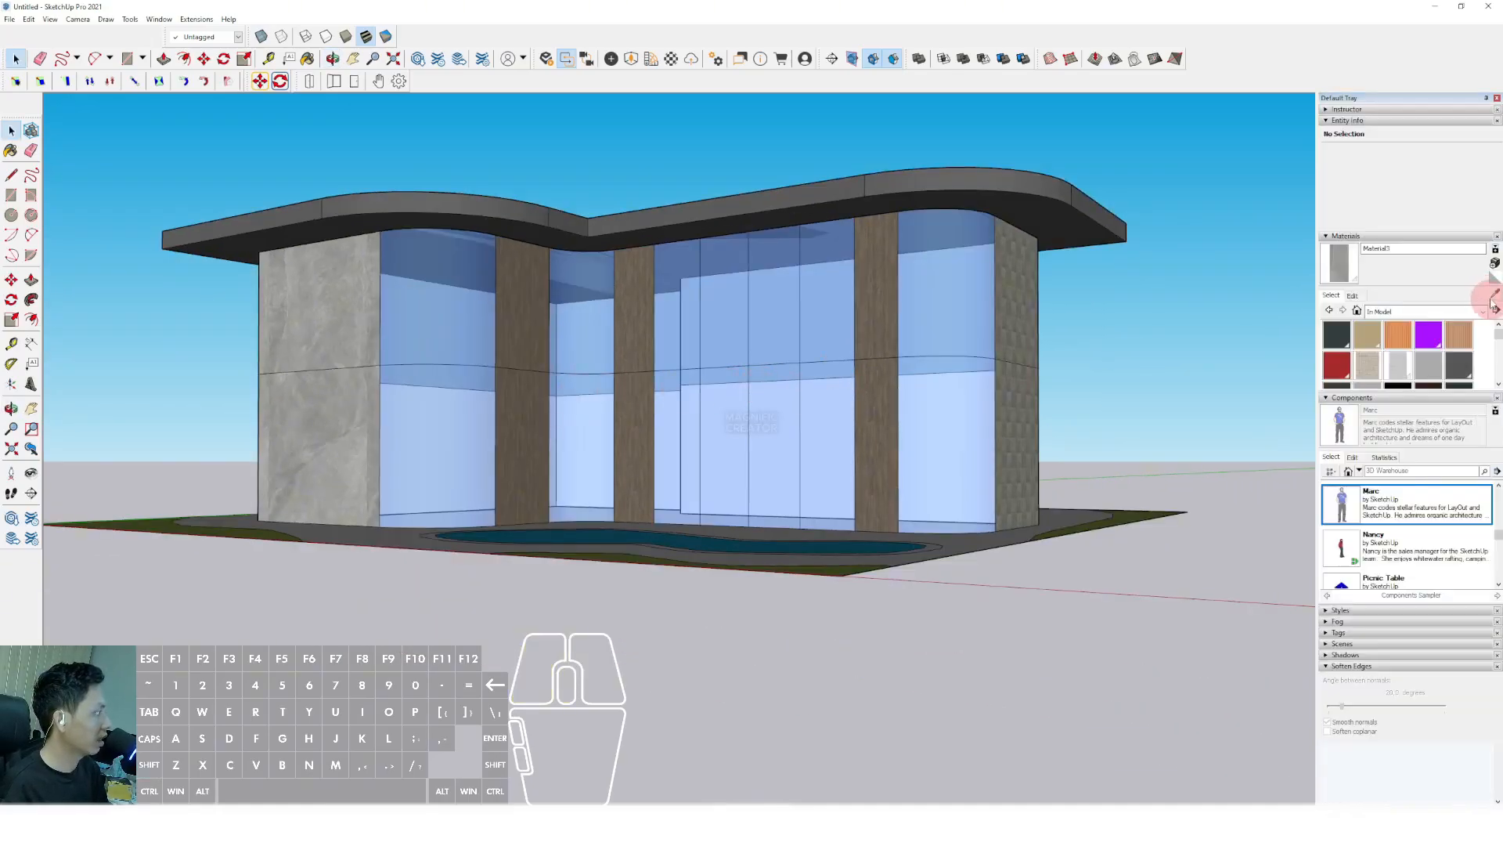
mouse_move(345, 312)
middle_down()
mouse_move(879, 346)
mouse_move(1016, 299)
middle_up()
double_click(1016, 301)
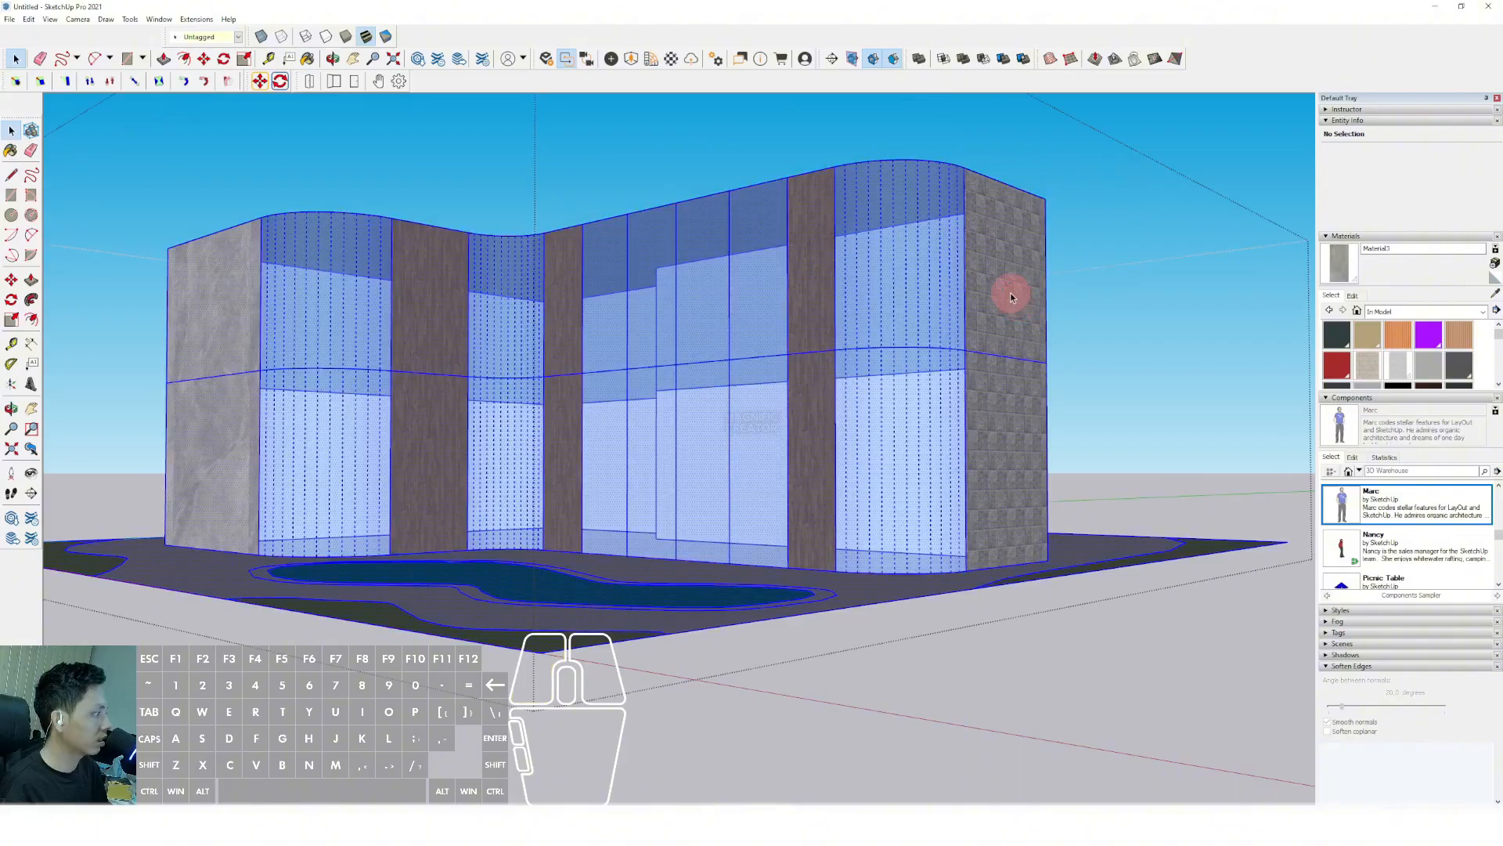
key(b)
click(1015, 260)
scroll(1003, 386, down, 3)
click(1172, 194)
Draw a thin horizontal rectangle about 9.2 m long across the glazed front between the wooden strips and extrude it outward as a canopy.
middle_drag(1173, 194, 763, 398)
scroll(744, 527, up, 4)
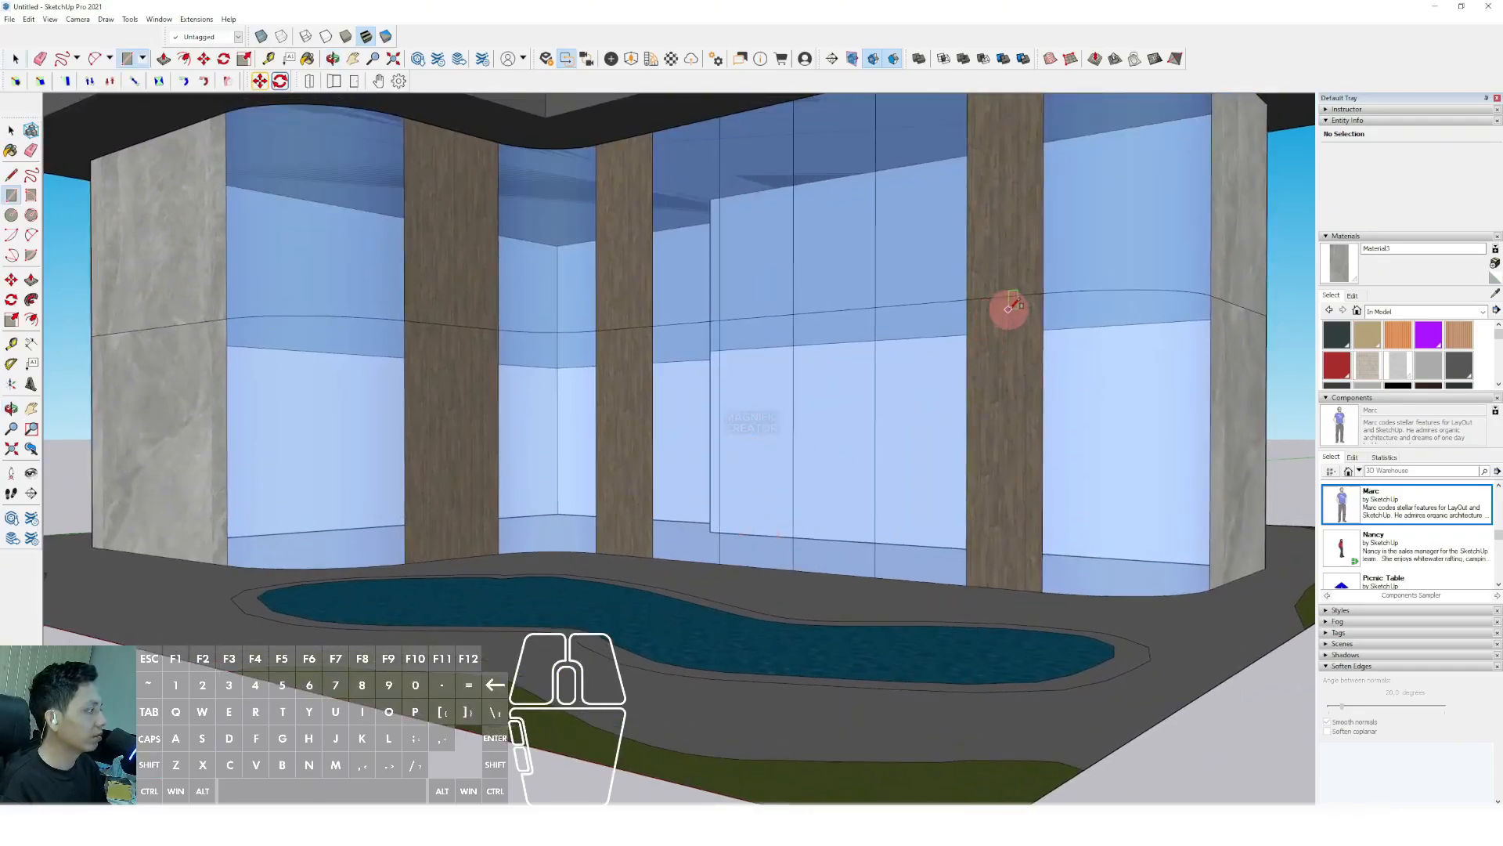
click(1010, 358)
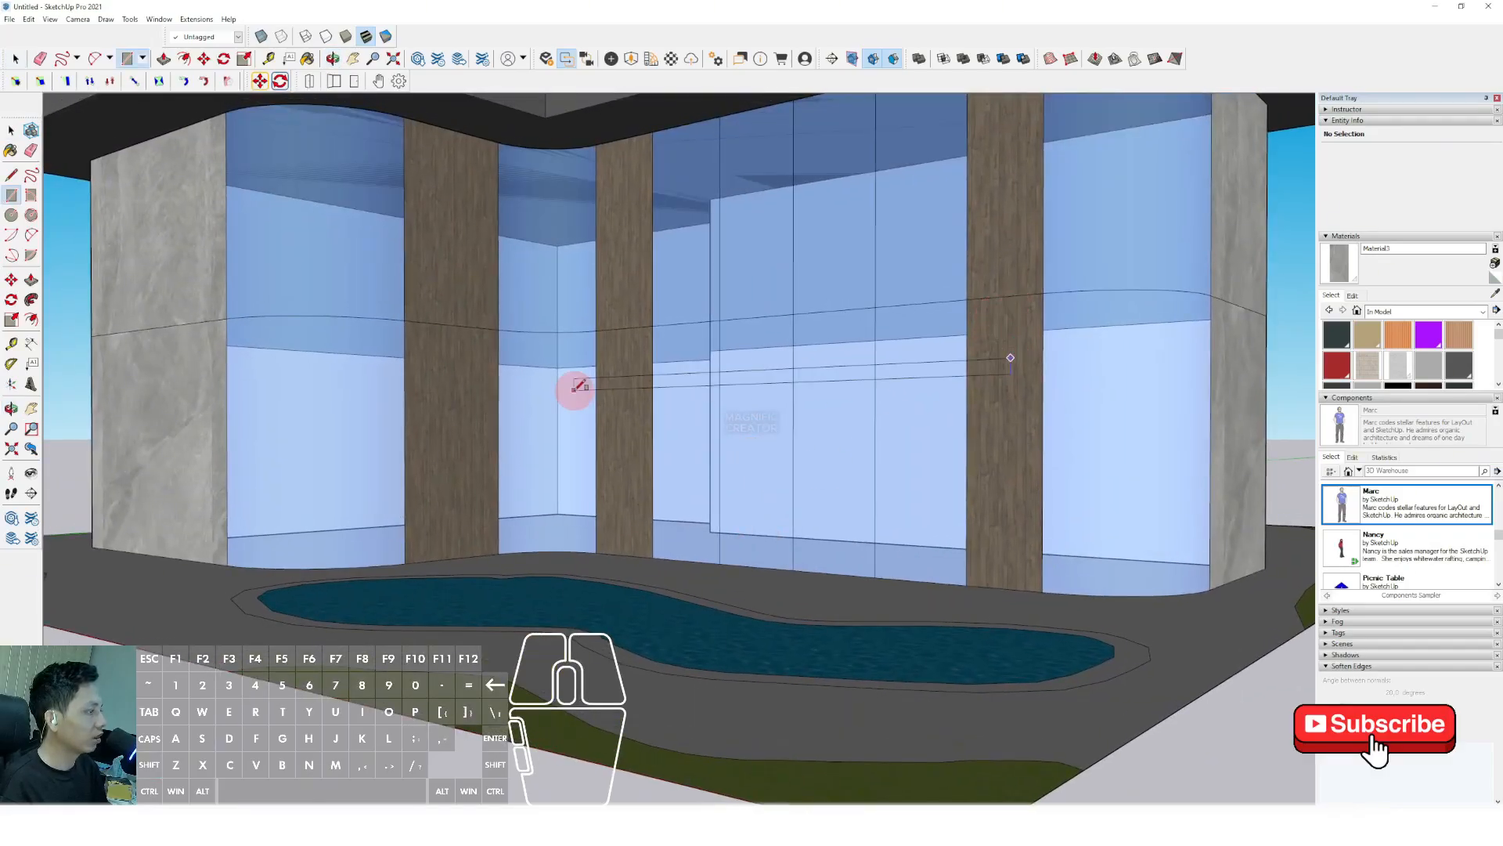
click(616, 393)
middle_drag(838, 419, 688, 396)
key(p)
click(746, 359)
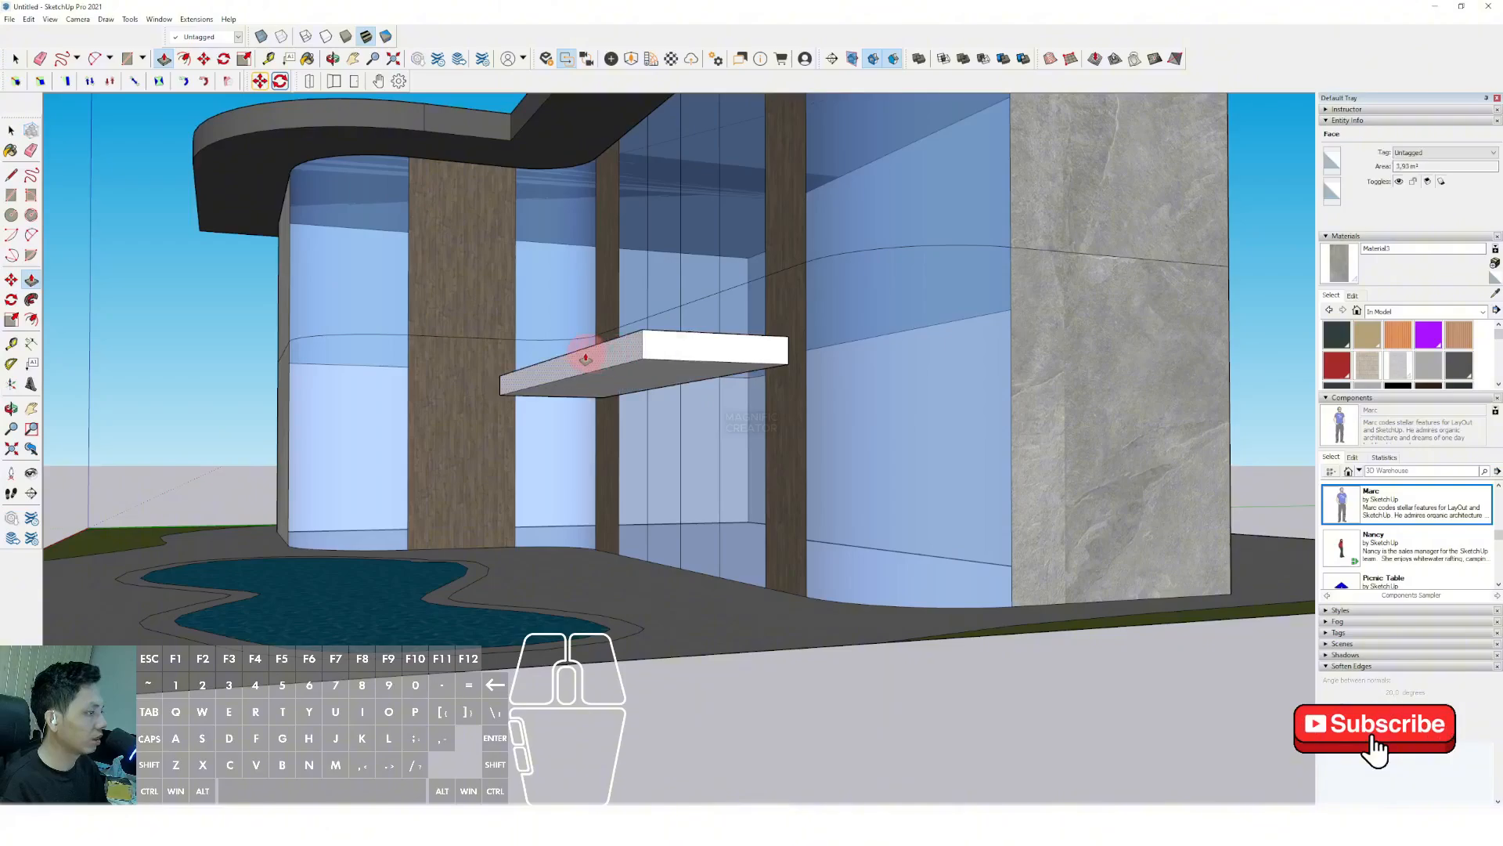
click(549, 348)
Draw a lengthwise line across the middle of the canopy's front face.
key(space)
click(569, 361)
key(m)
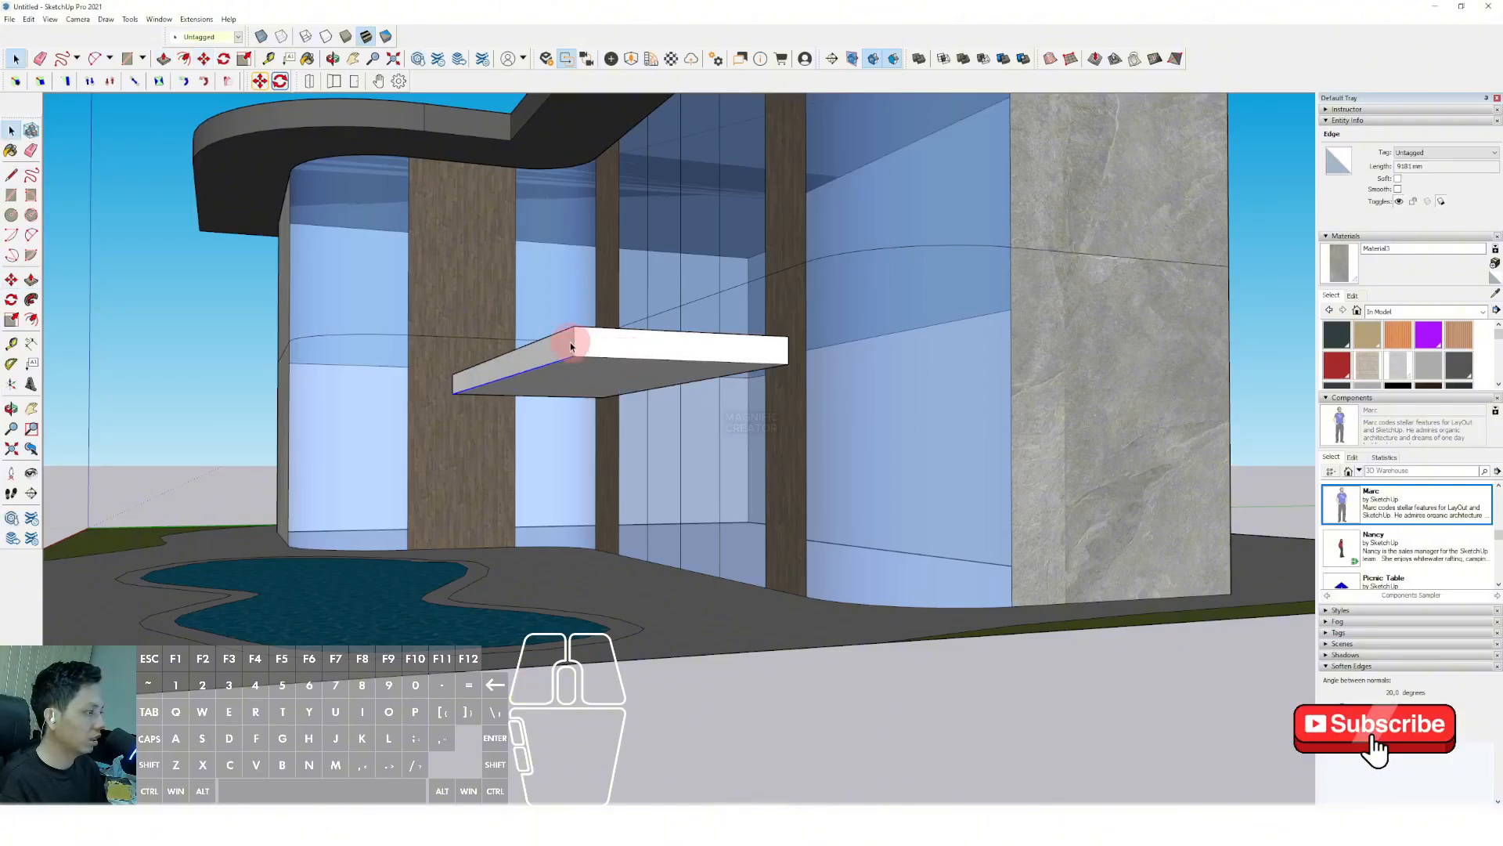
click(575, 340)
scroll(462, 365, up, 3)
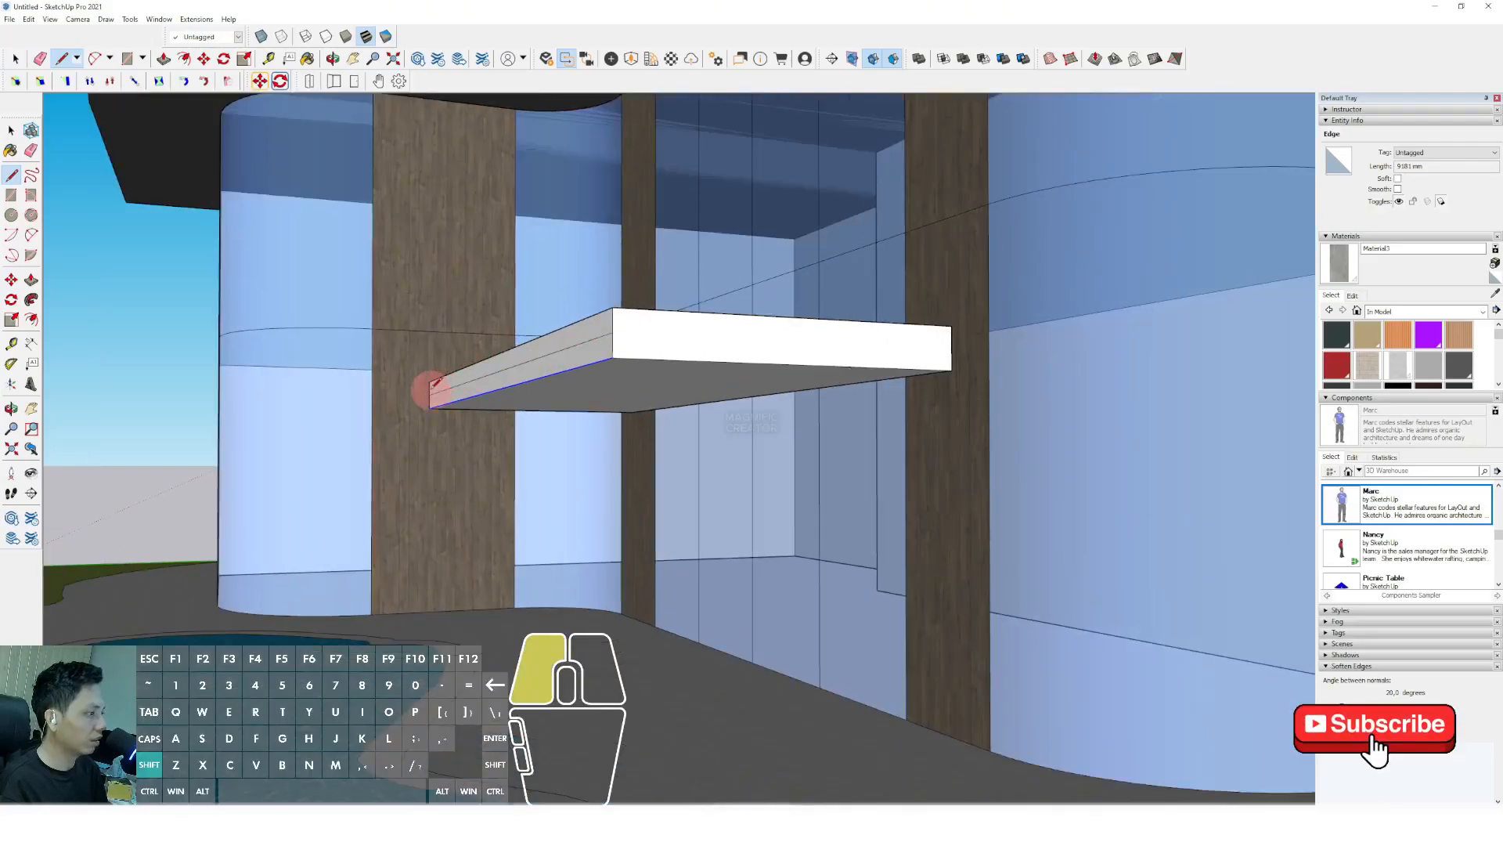
Move the canopy's bottom front edge back towards the building to bevel the underside, and select the canopy group.
key(space)
click(607, 363)
key(m)
click(613, 359)
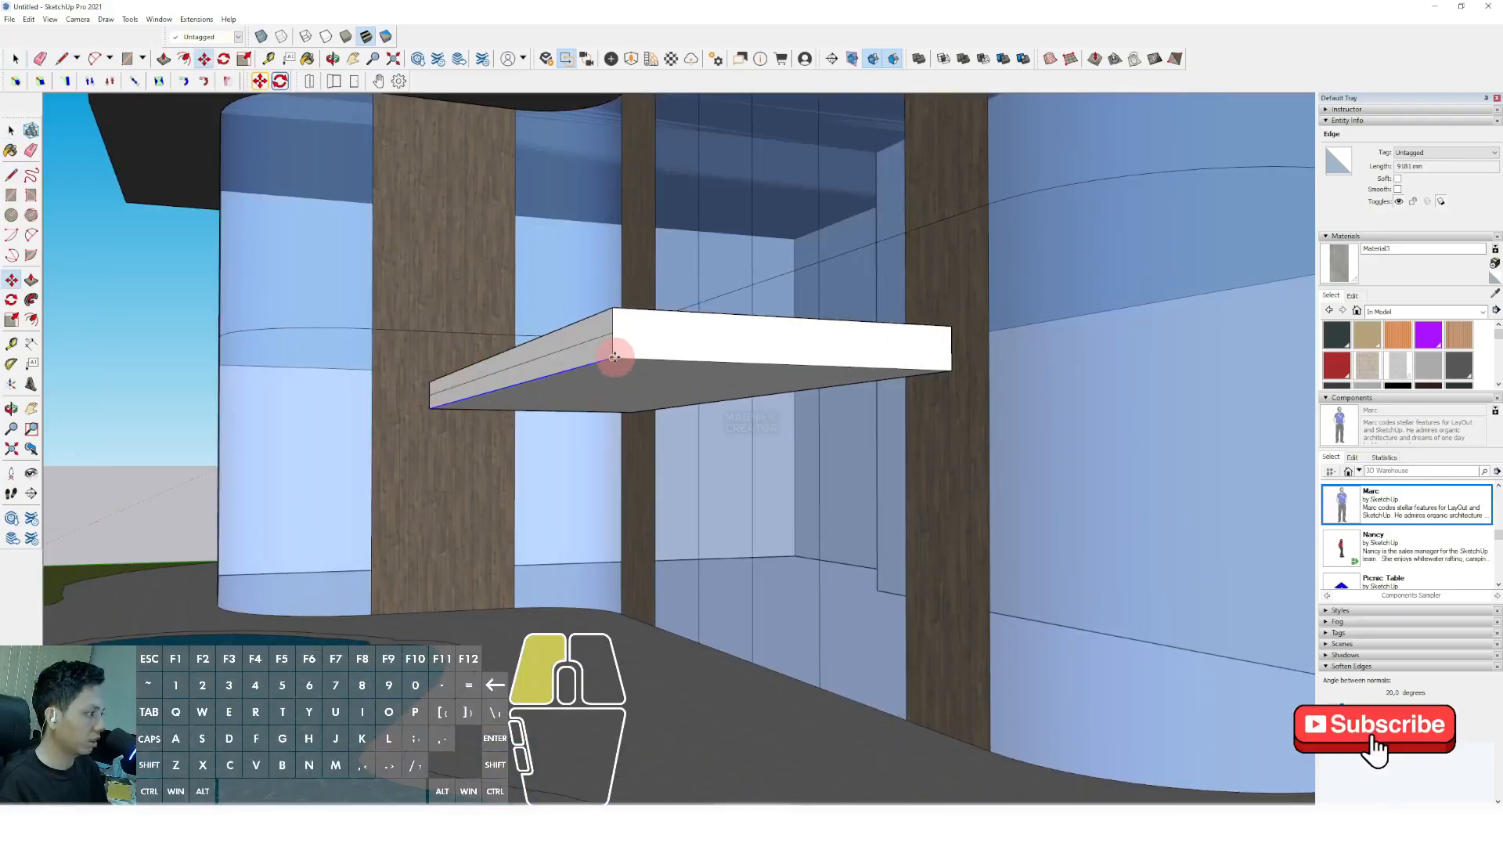
click(735, 362)
key(space)
click(656, 359)
middle_drag(657, 360, 1449, 251)
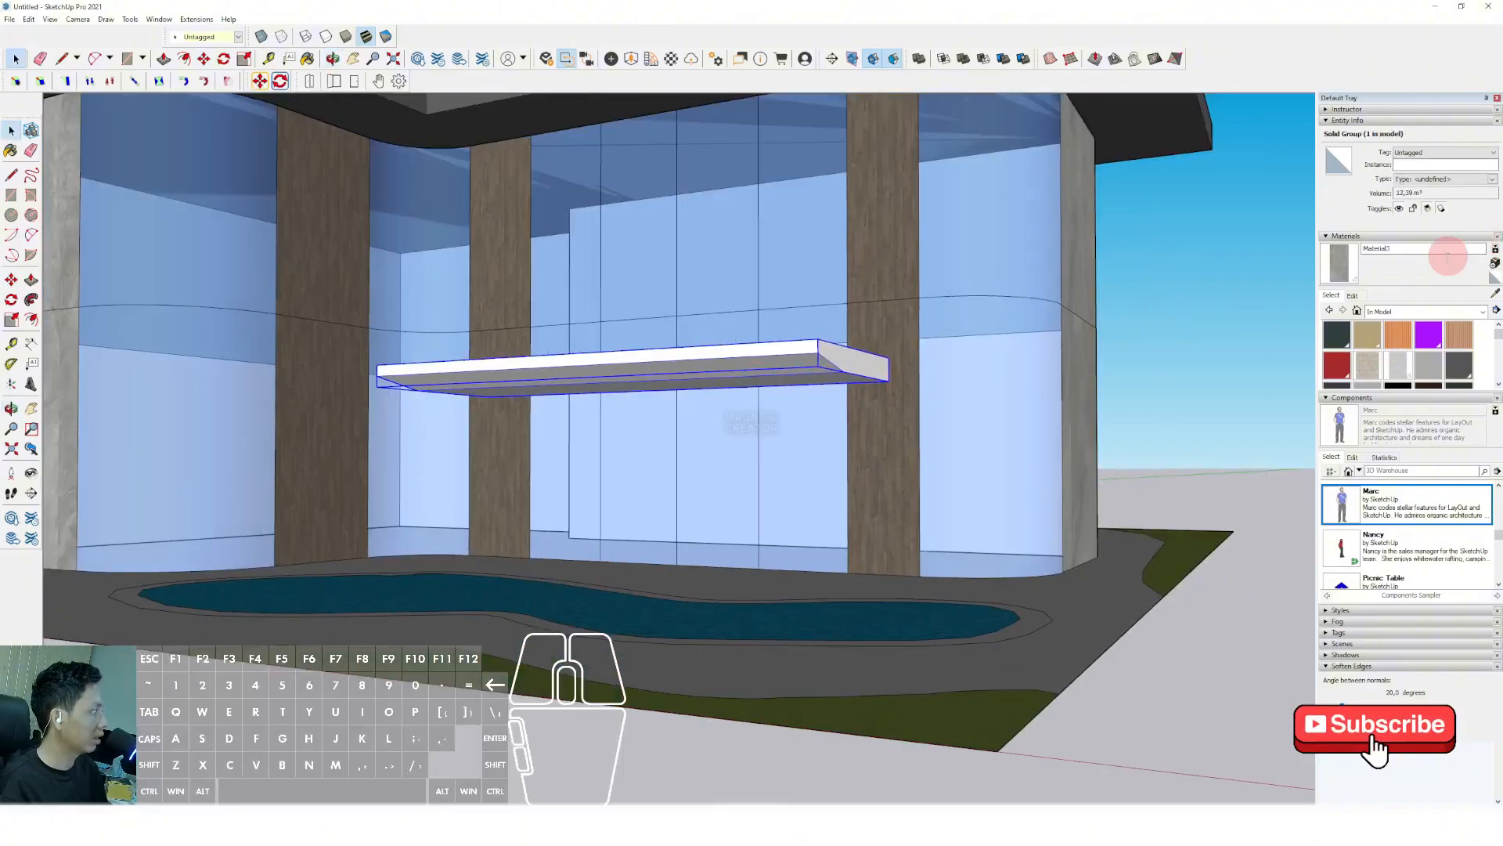
Paint the canopy group with the dark grey material sampled from the roof.
click(1495, 294)
click(794, 356)
scroll(792, 366, down, 5)
key(space)
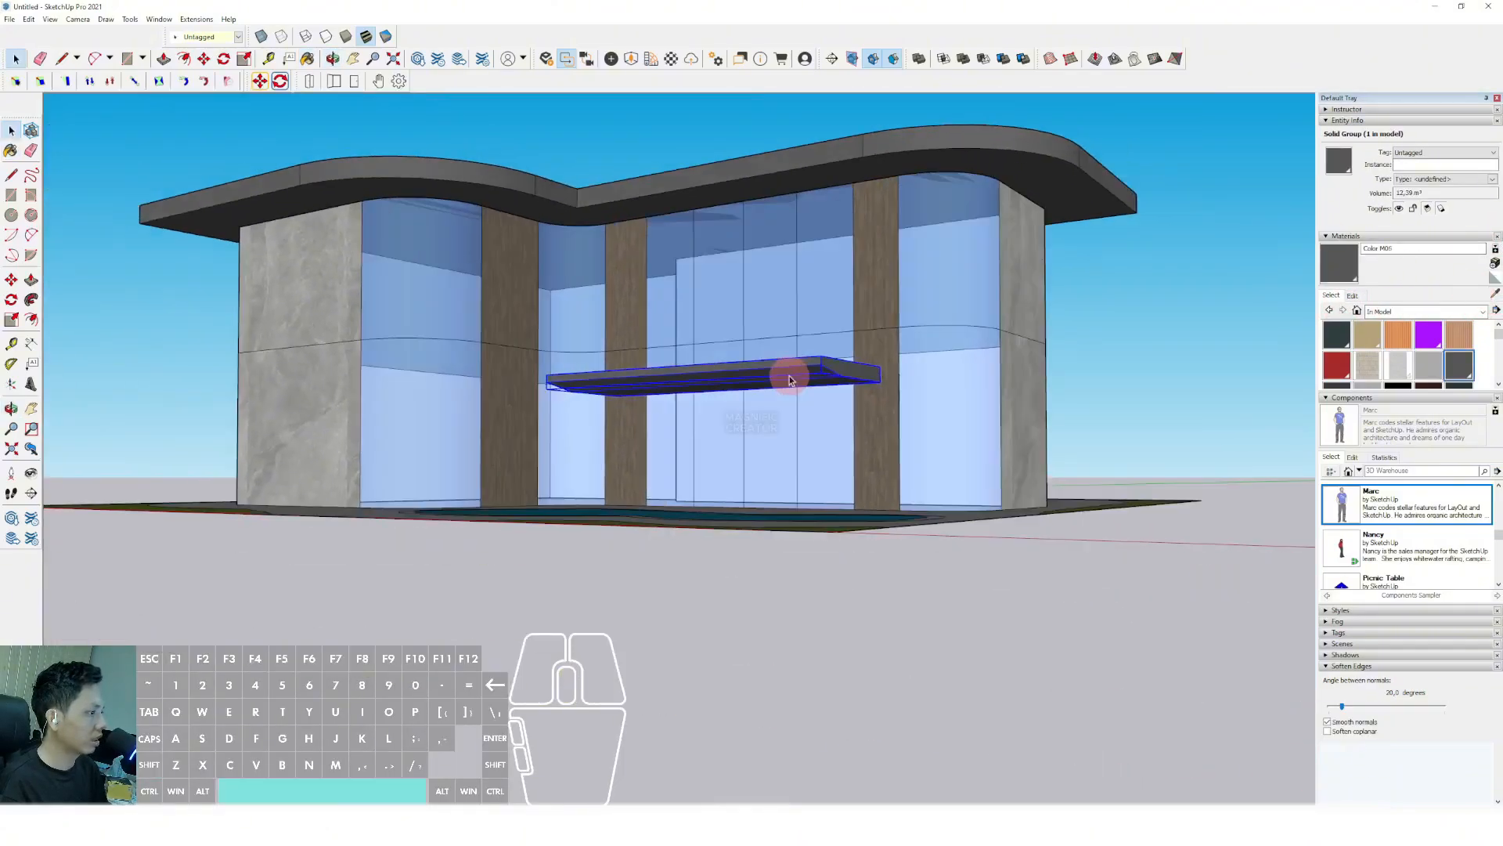
scroll(749, 430, up, 6)
middle_drag(749, 430, 765, 488)
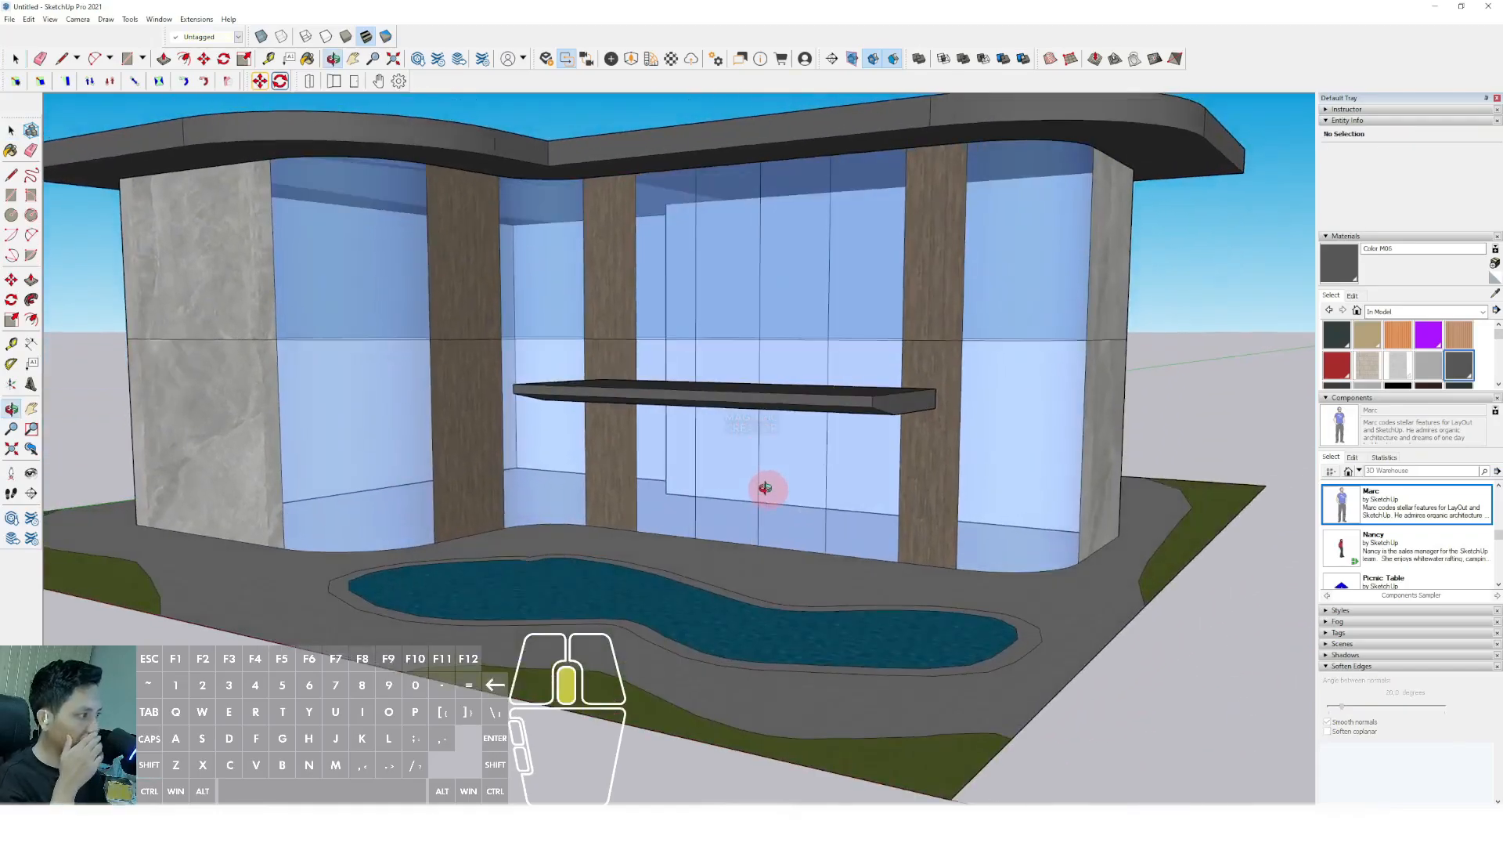
scroll(731, 486, down, 3)
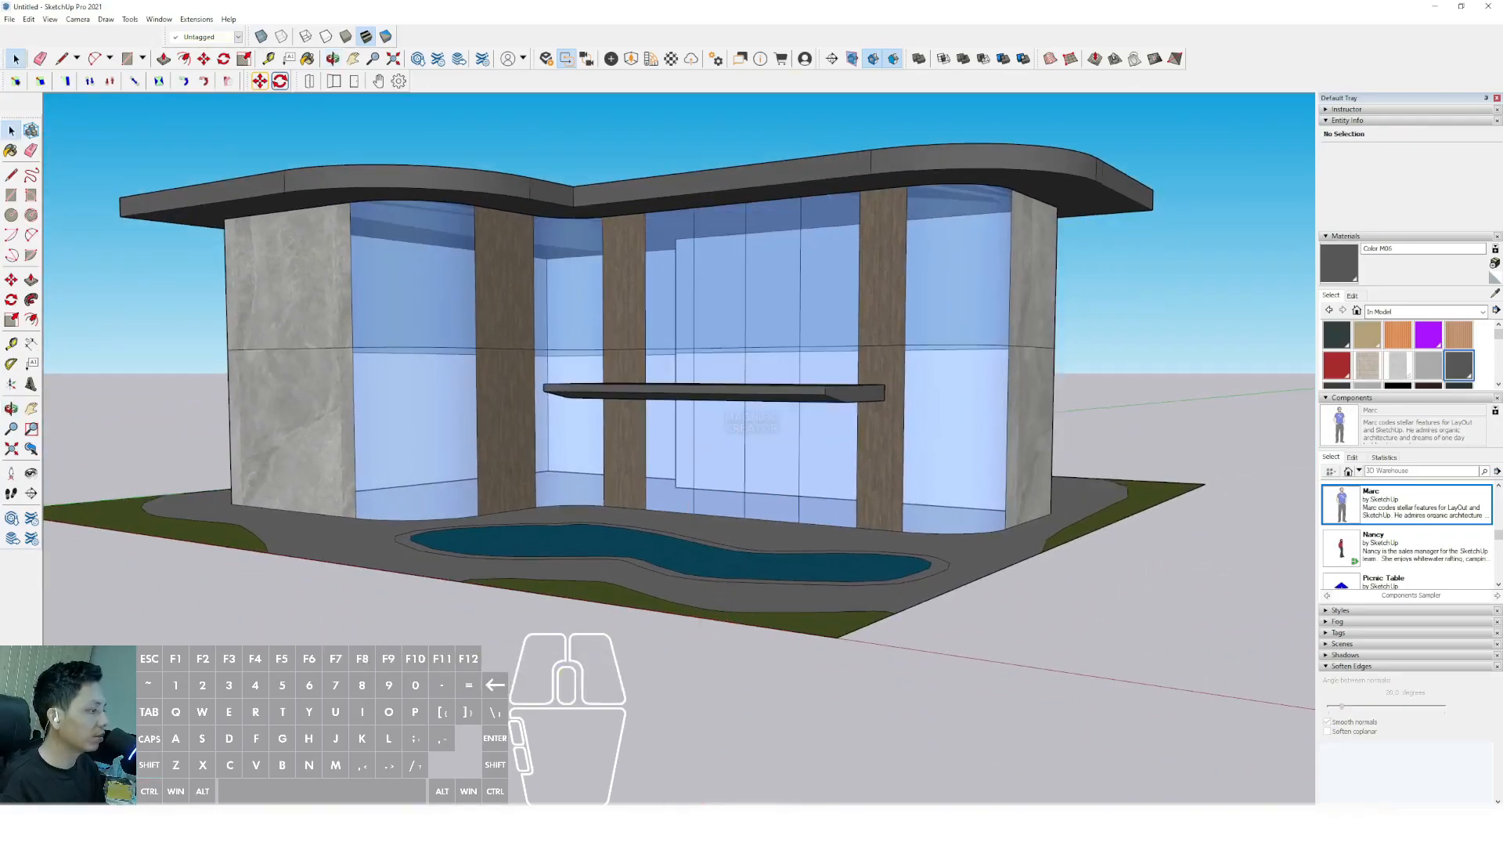
Copy the palm tree from the z_treepalm model and paste it onto the lawn beside the building's right side wall.
middle_drag(688, 664, 689, 673)
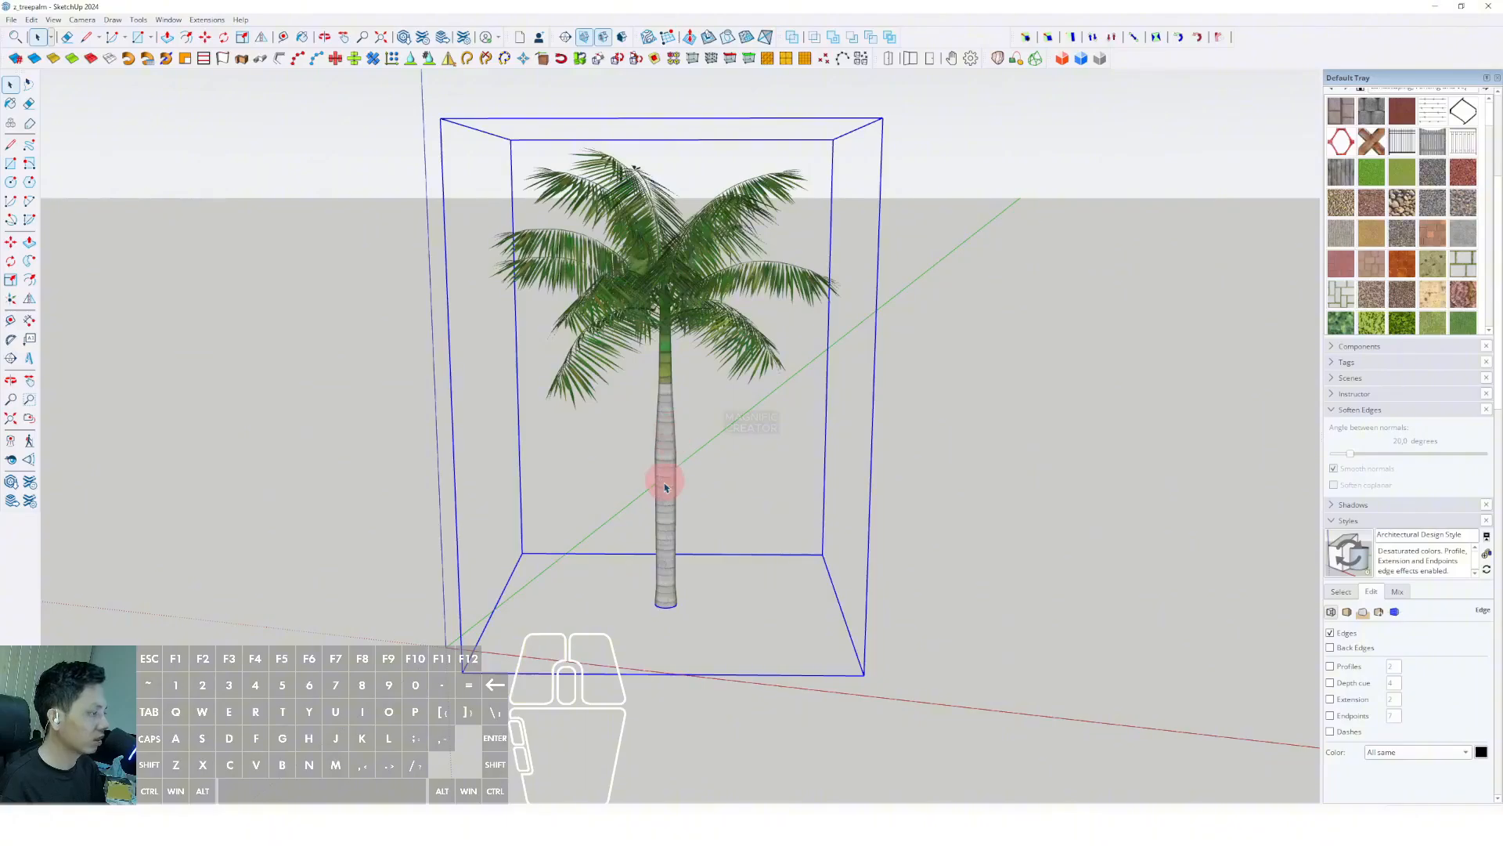
middle_drag(665, 487, 708, 493)
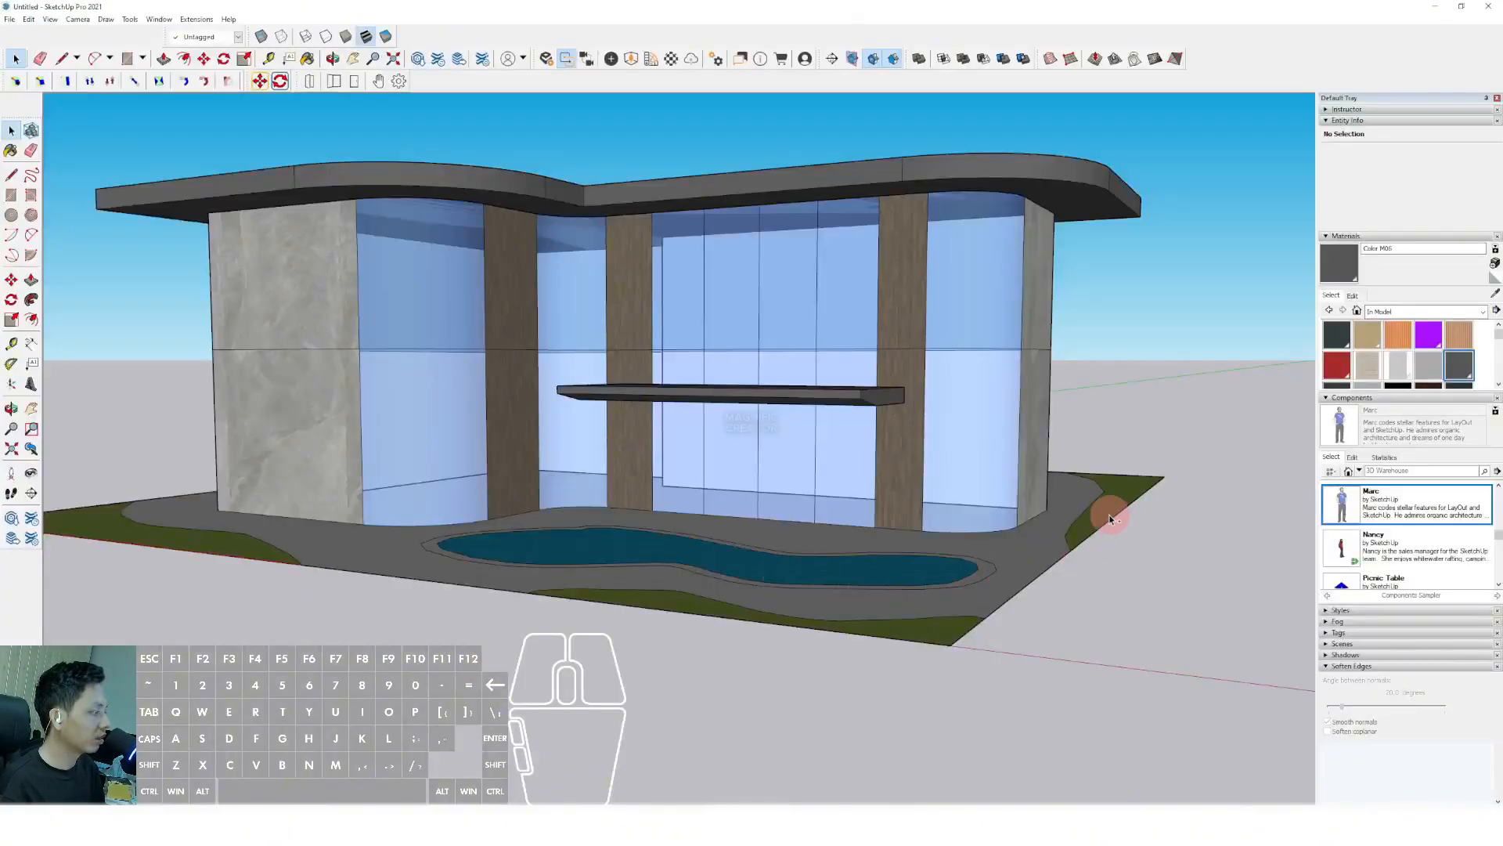
key(ctrl+v)
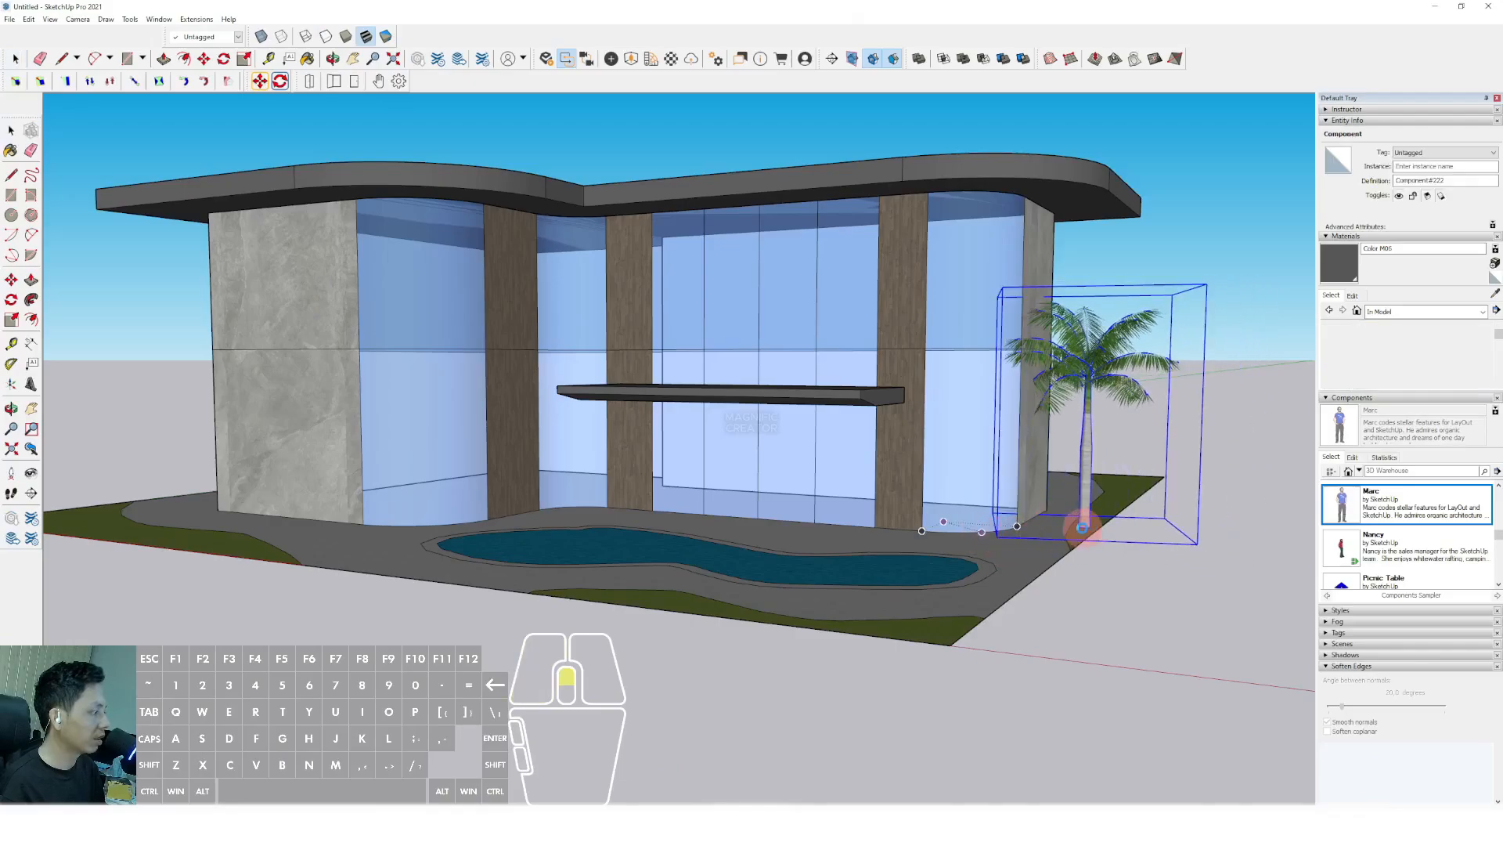
click(1081, 527)
Copy the palm tree three times onto the left lawn and once onto the paving between the pool and the canopy.
middle_drag(490, 530, 166, 487)
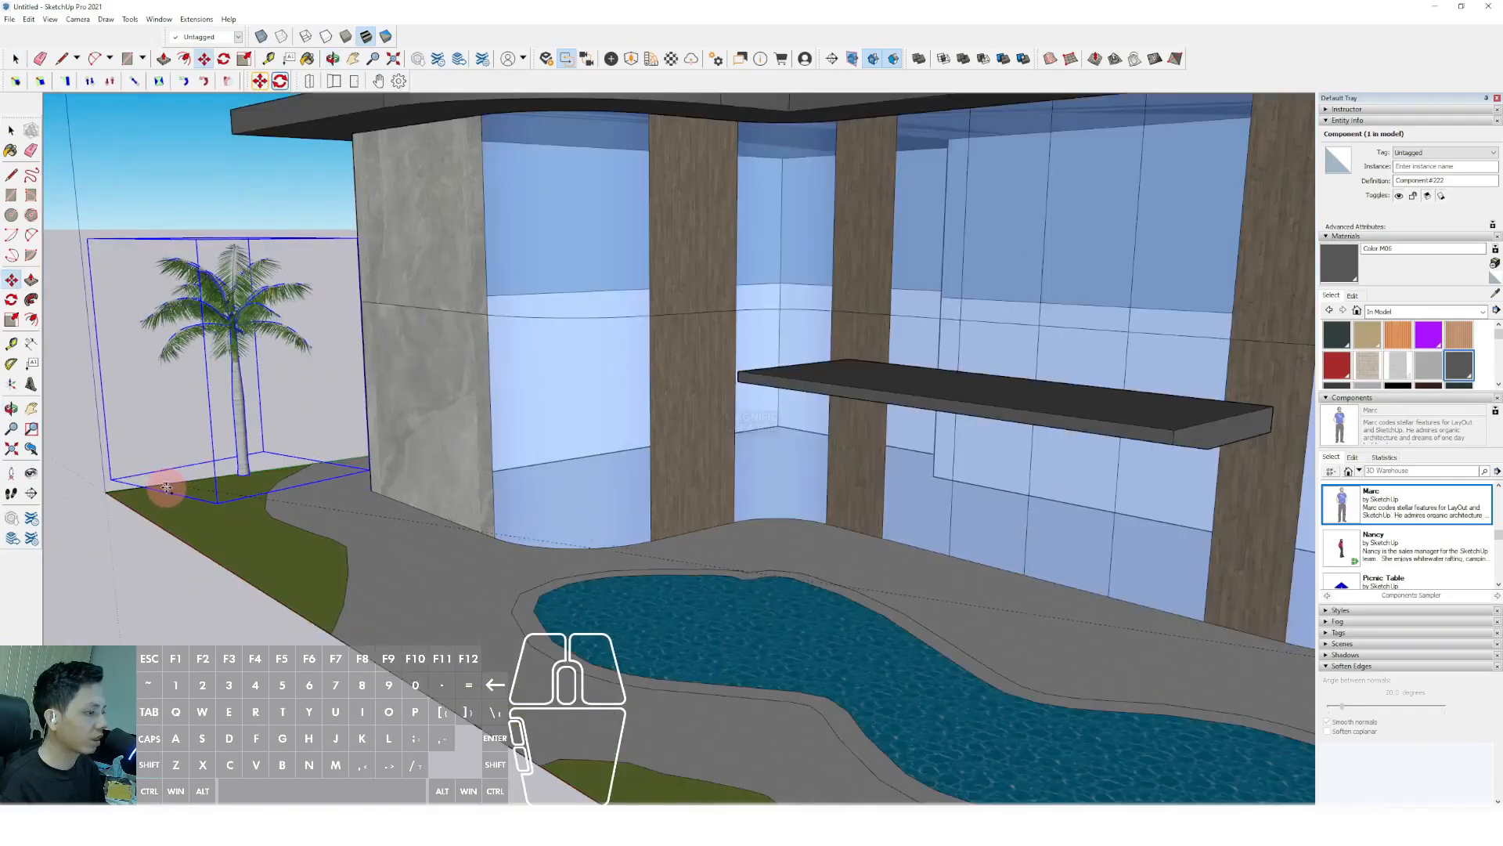
click(166, 487)
scroll(235, 491, up, 3)
key(ctrl)
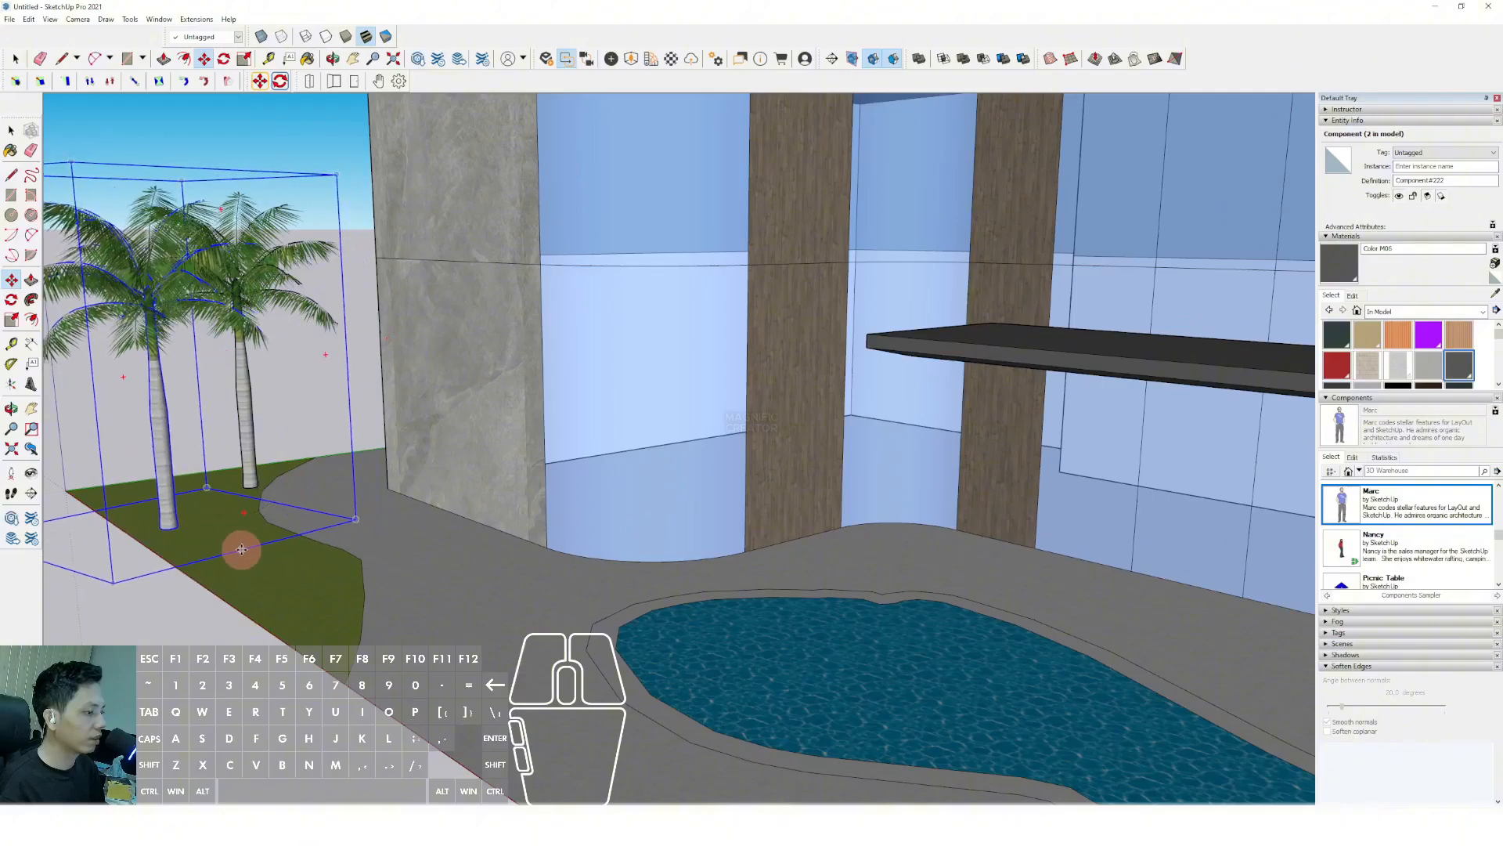
click(368, 588)
middle_drag(369, 587, 813, 456)
click(822, 486)
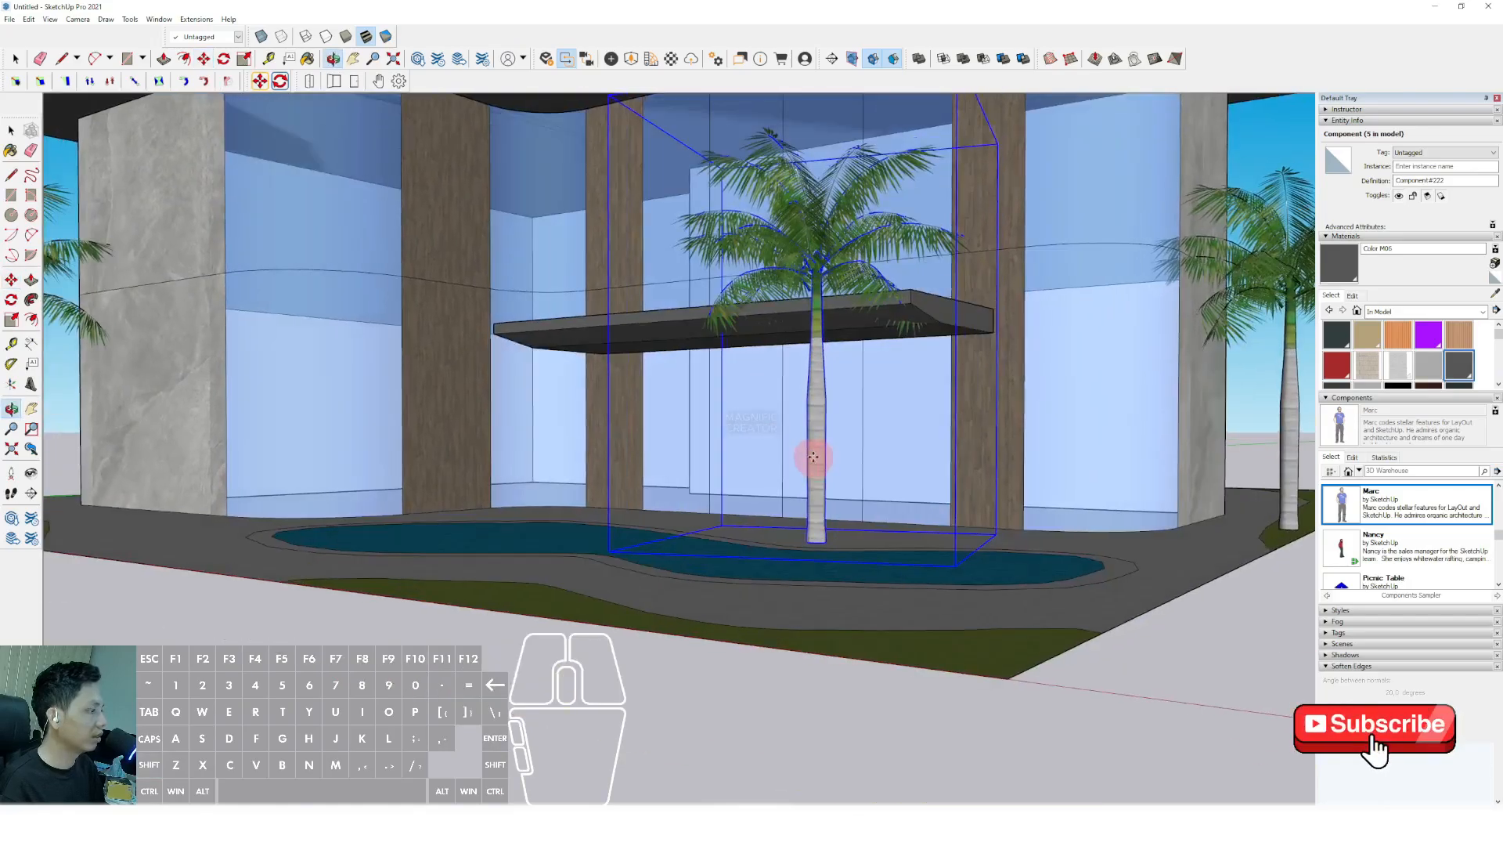
Inside the site group, draw a circle of about 0.53 m radius on the paving and centre it on the poolside palm's trunk.
scroll(814, 457, up, 10)
key(space)
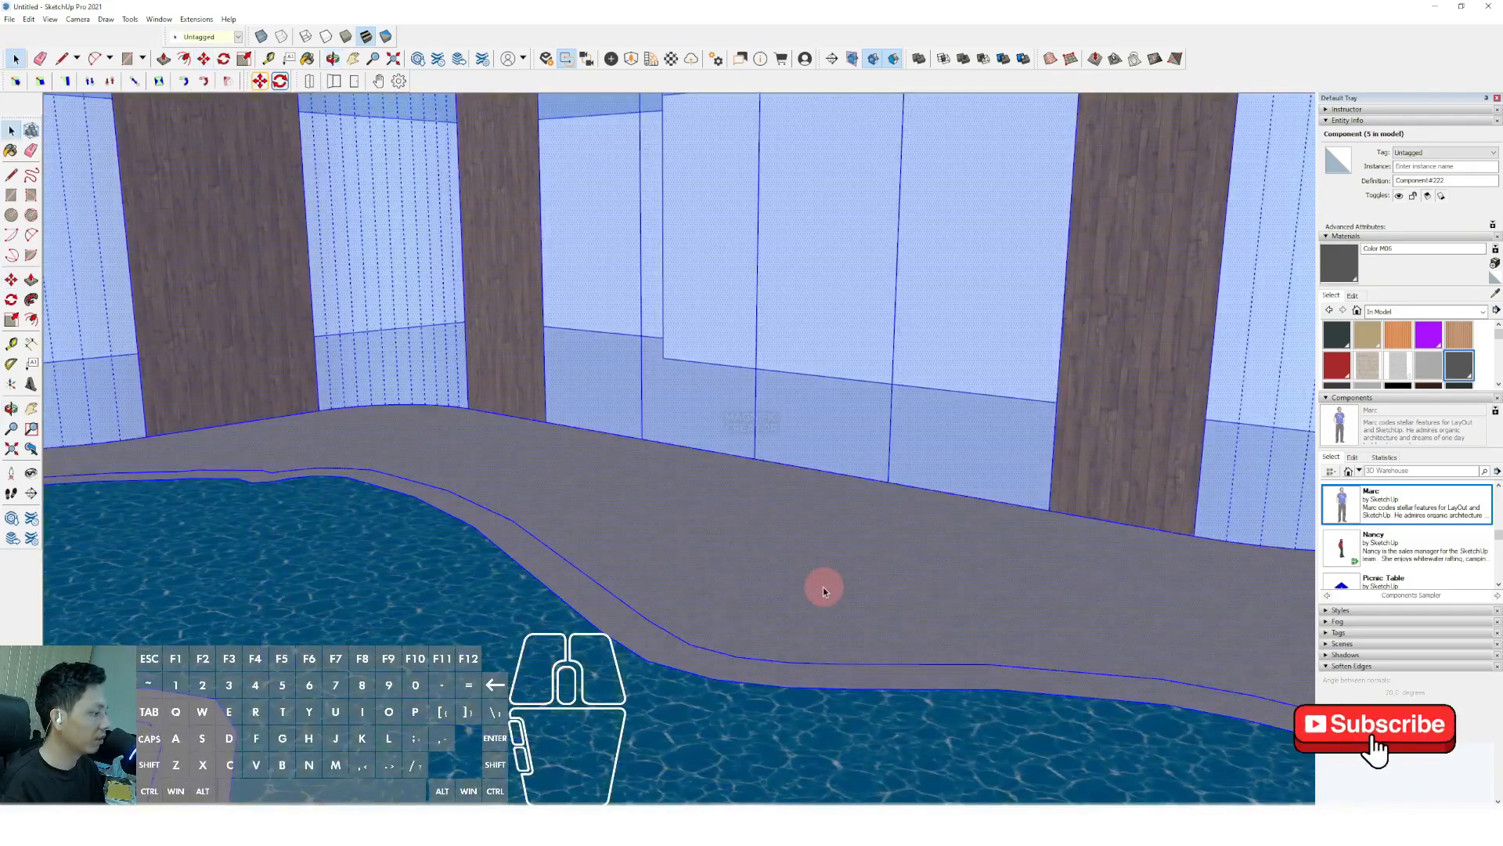
key(comma)
key(c)
click(778, 623)
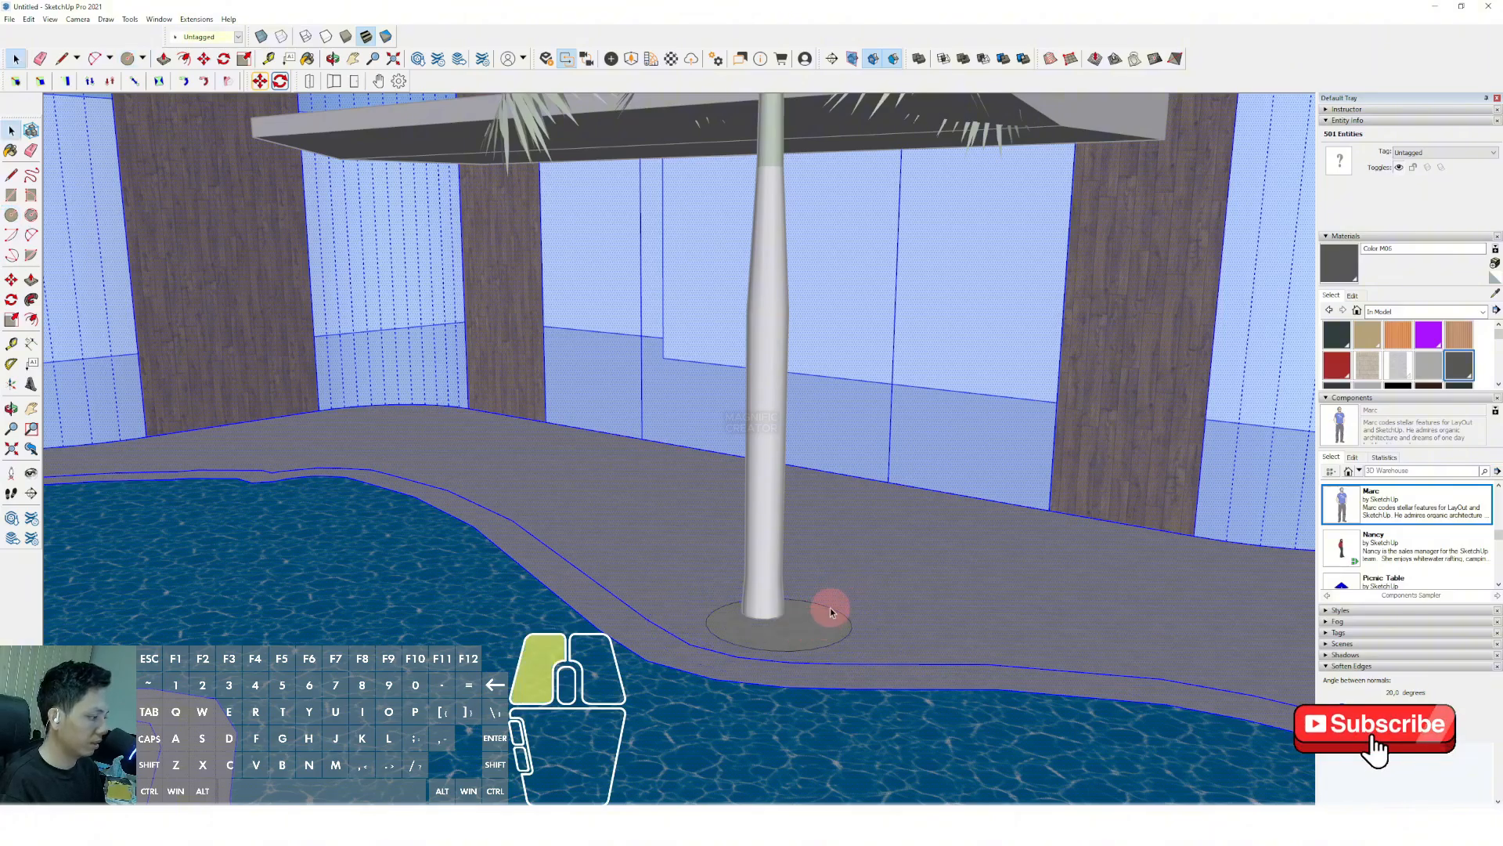
click(831, 612)
key(m)
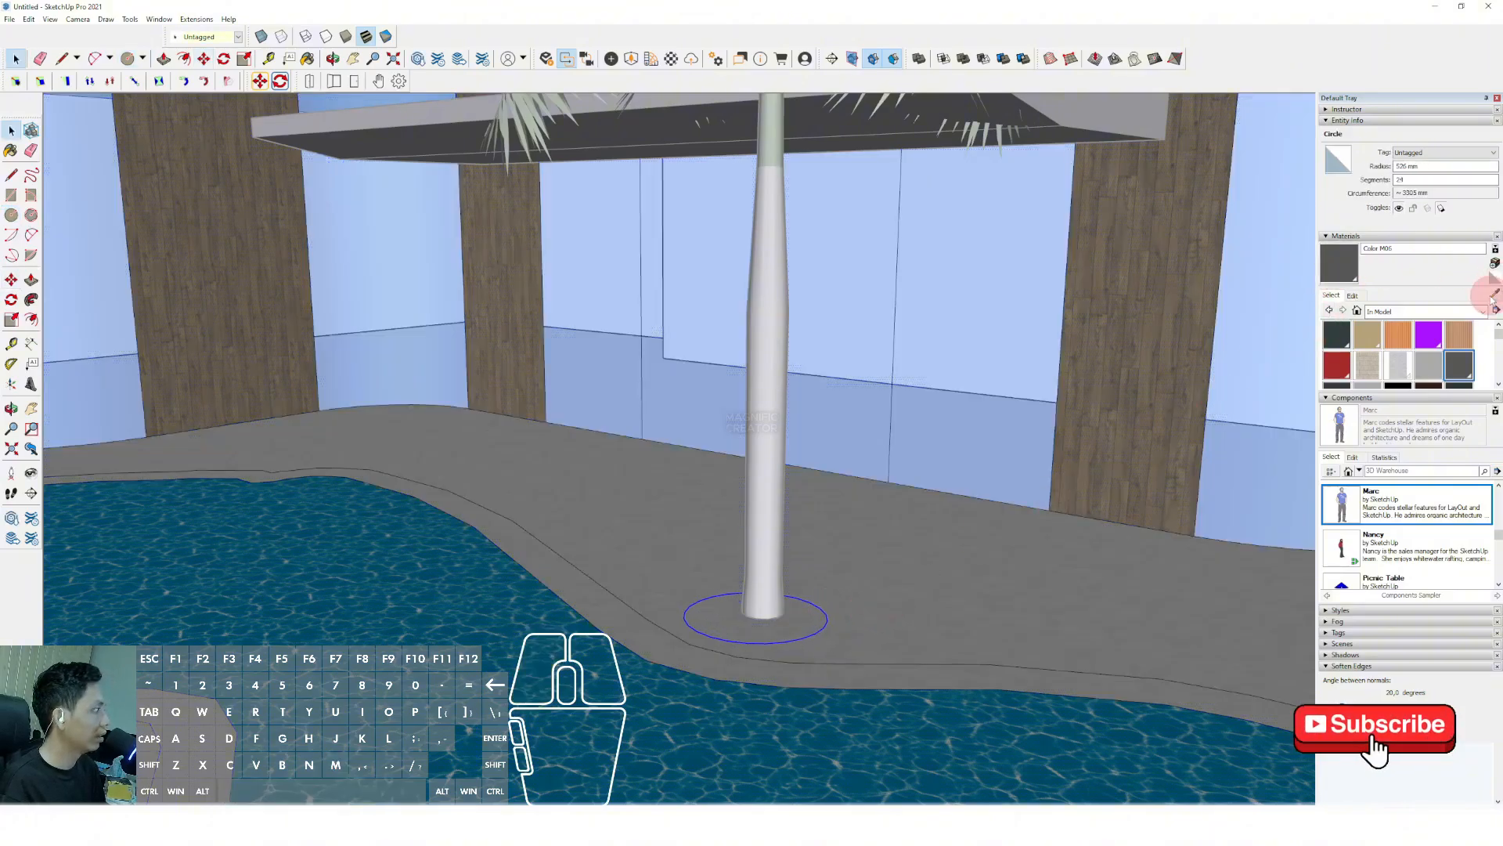
Fill the circle around the poolside palm with Grass Light Green from the Landscaping, Fencing and Vegetation materials.
click(1480, 312)
click(1402, 409)
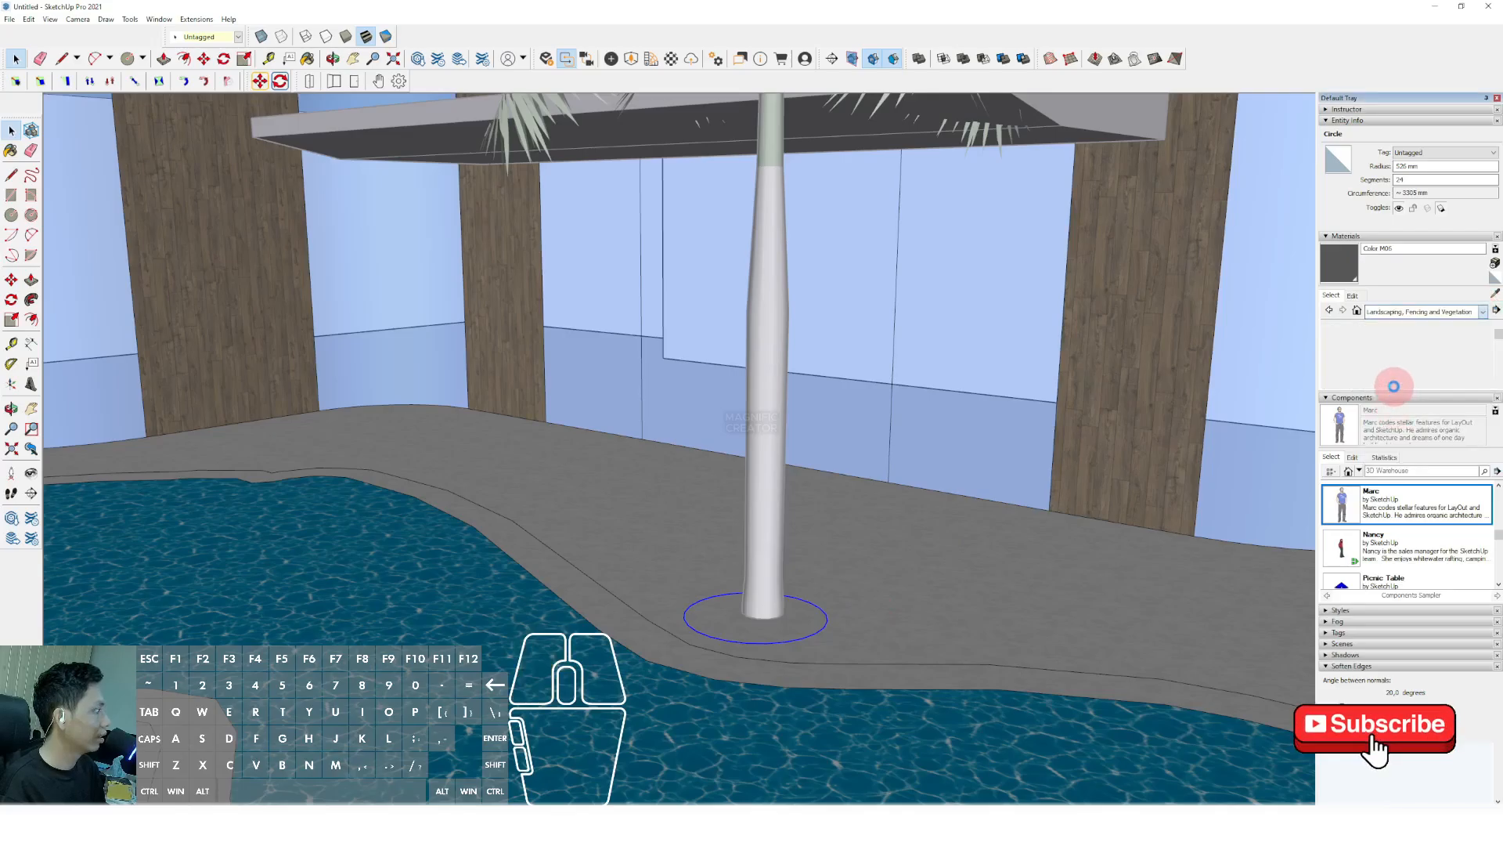
click(1397, 330)
click(792, 609)
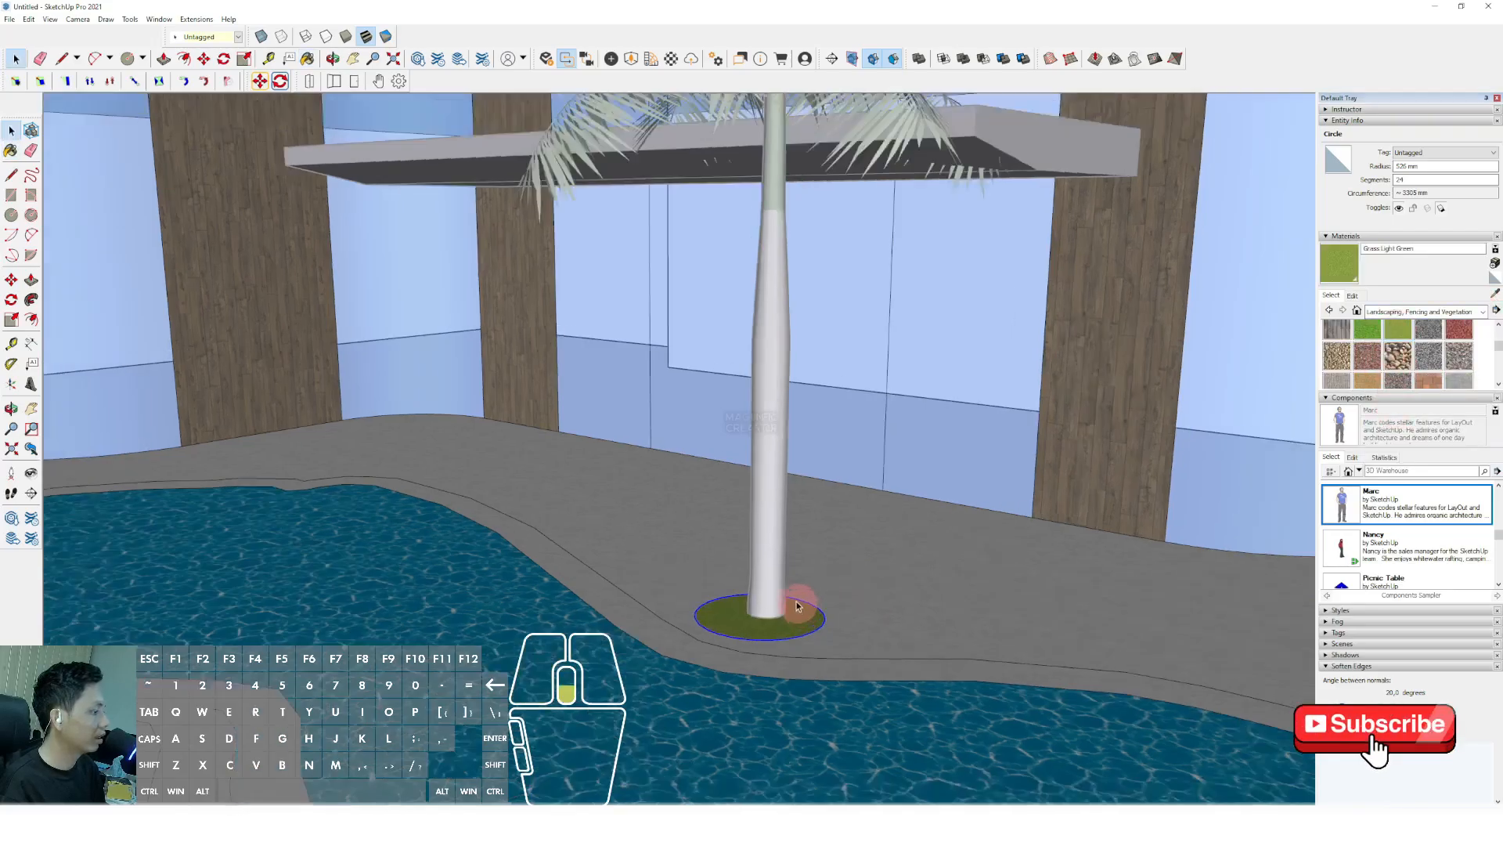
scroll(775, 564, down, 10)
key(space)
click(145, 284)
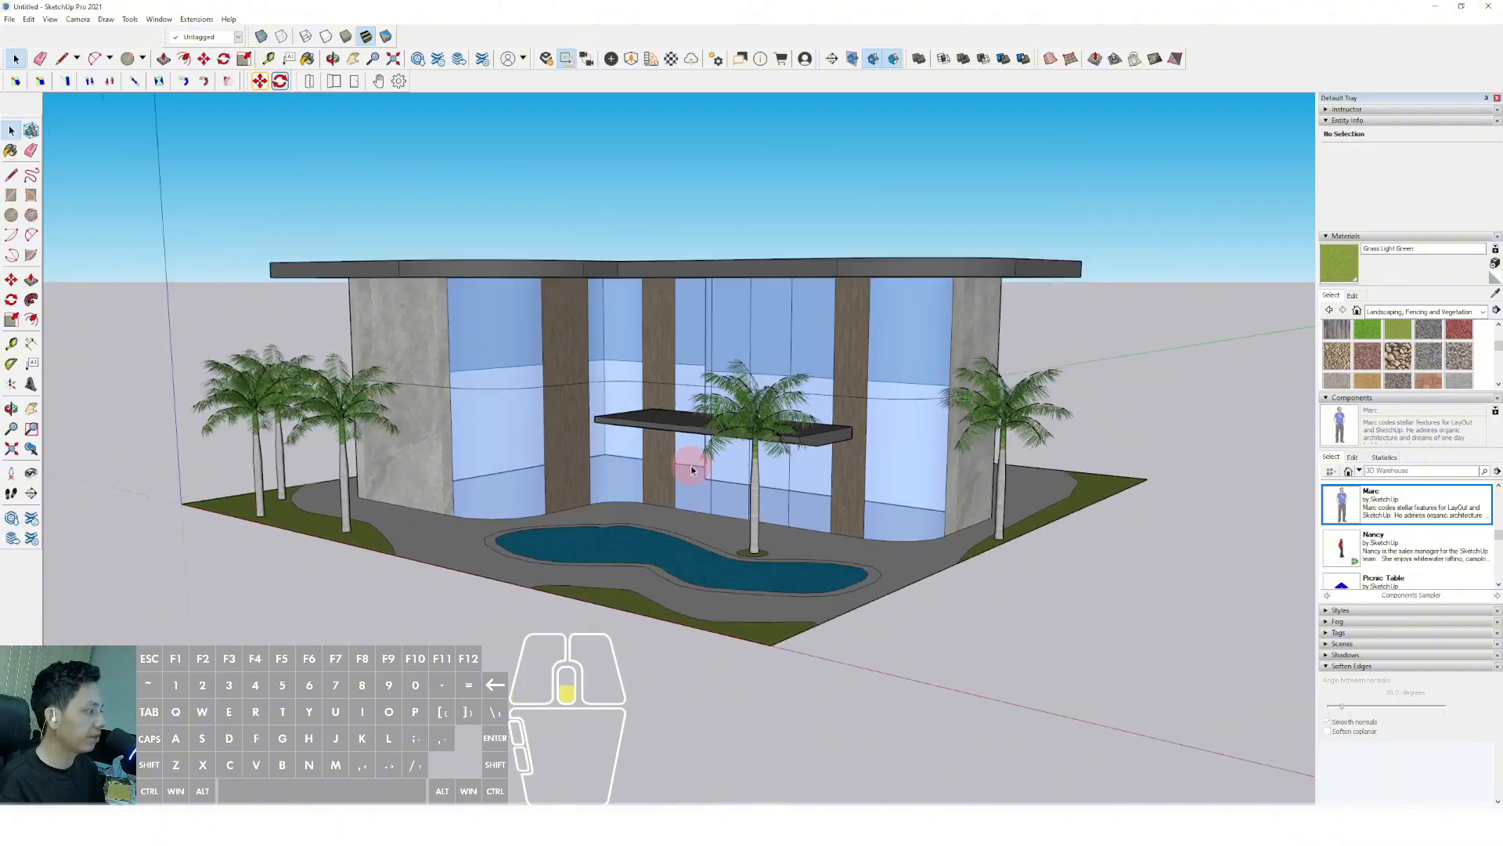
Draw a second planting circle on the paving near the pool's left end and fill it with Grass Light Green.
middle_drag(688, 462, 530, 607)
scroll(389, 595, up, 5)
triple_click(390, 589)
scroll(392, 587, up, 2)
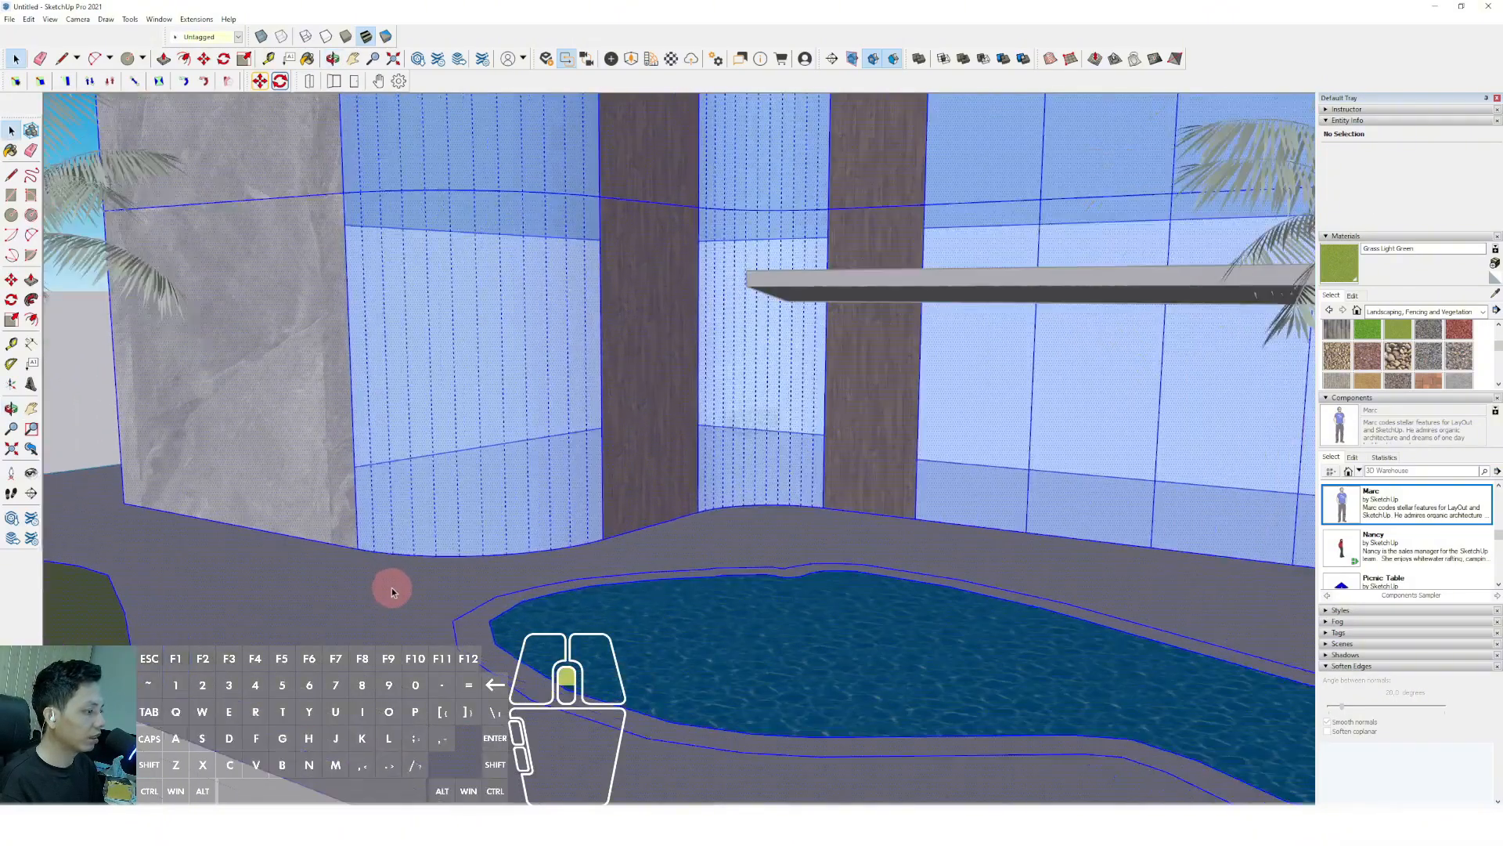
key(c)
click(392, 589)
click(435, 578)
key(space)
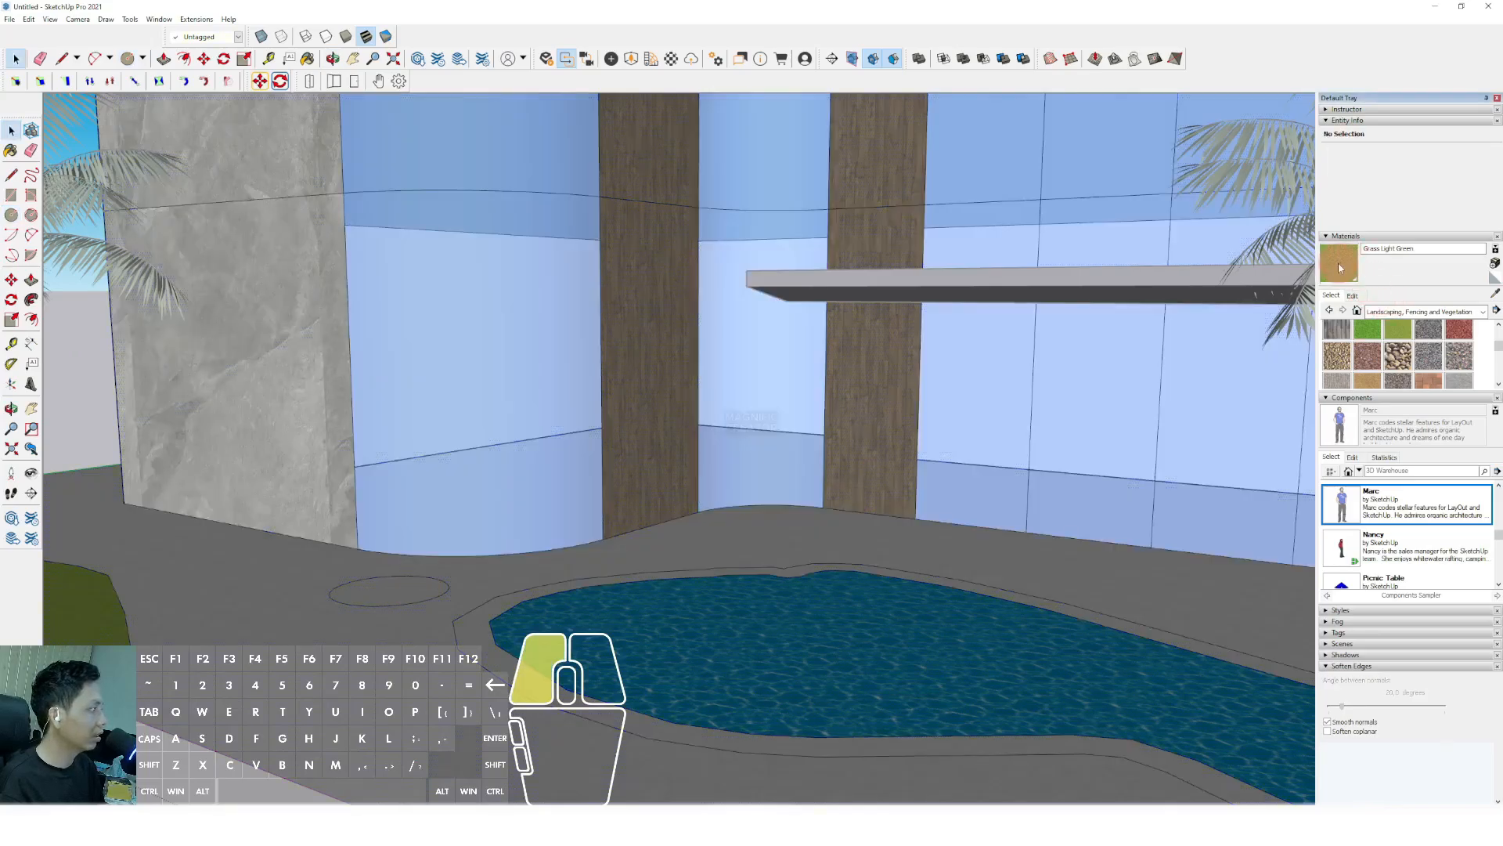
click(386, 580)
scroll(424, 532, down, 6)
key(space)
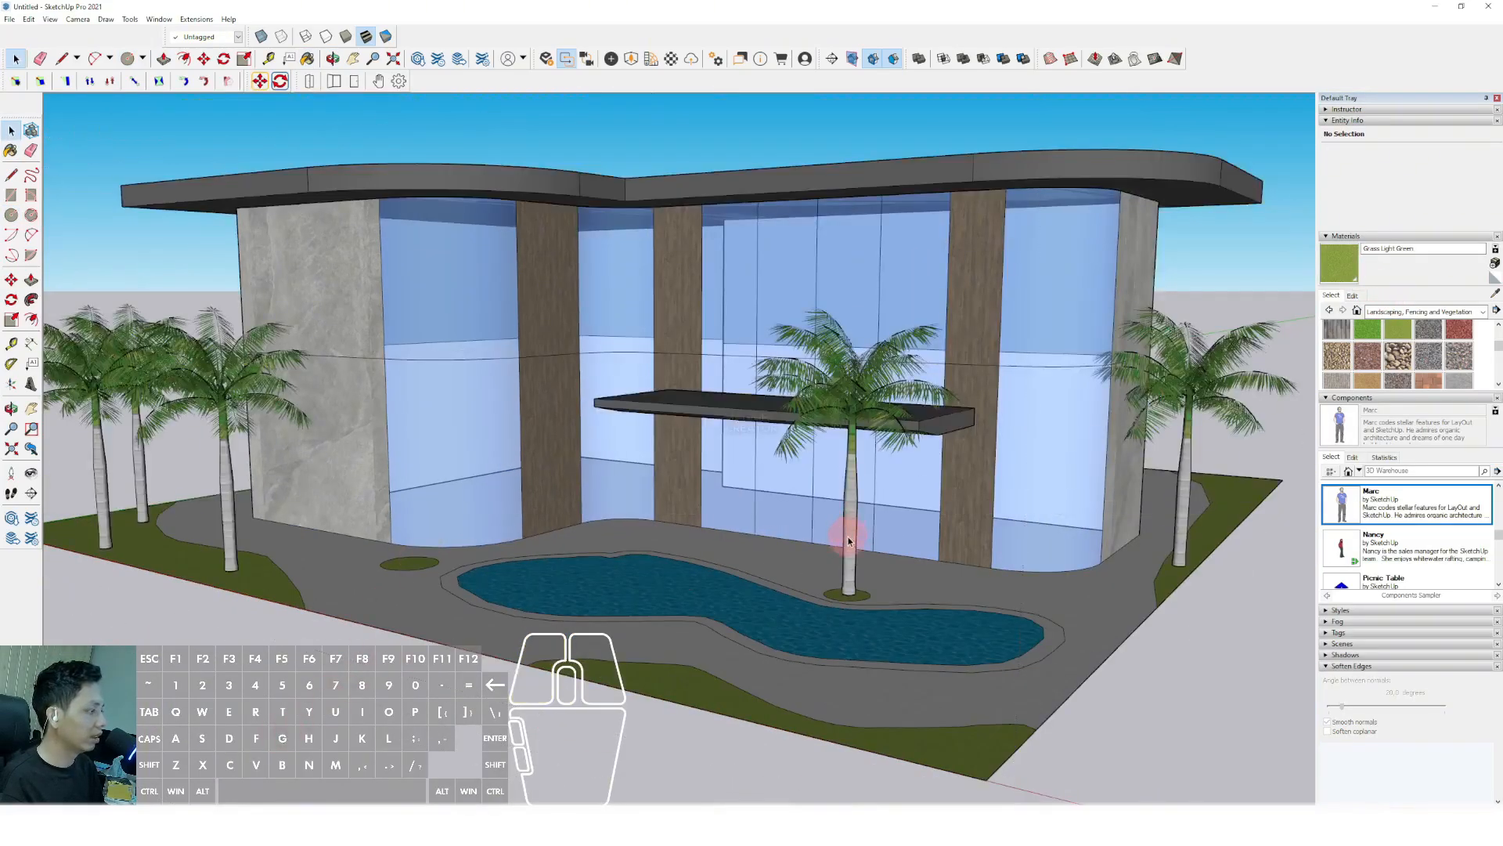
Copy the poolside palm from its trunk base to the second grass circle at the pool's left end.
scroll(861, 562, up, 5)
click(863, 565)
key(m)
scroll(861, 584, up, 2)
click(855, 630)
scroll(829, 645, down, 2)
shift+middle_drag(827, 646, 1109, 601)
scroll(353, 531, up, 2)
click(370, 528)
scroll(597, 513, down, 5)
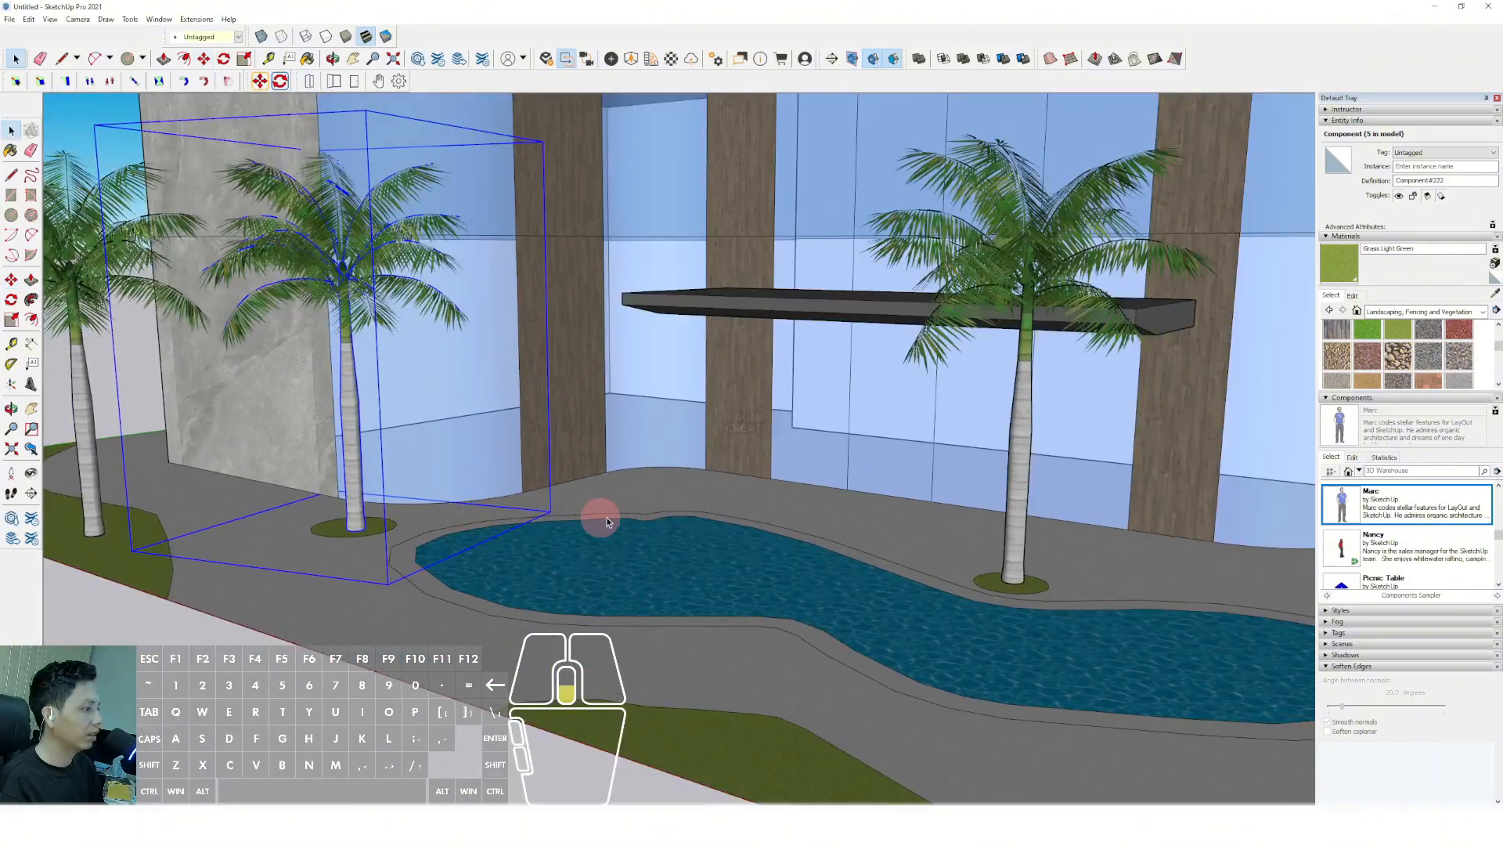
scroll(744, 493, up, 2)
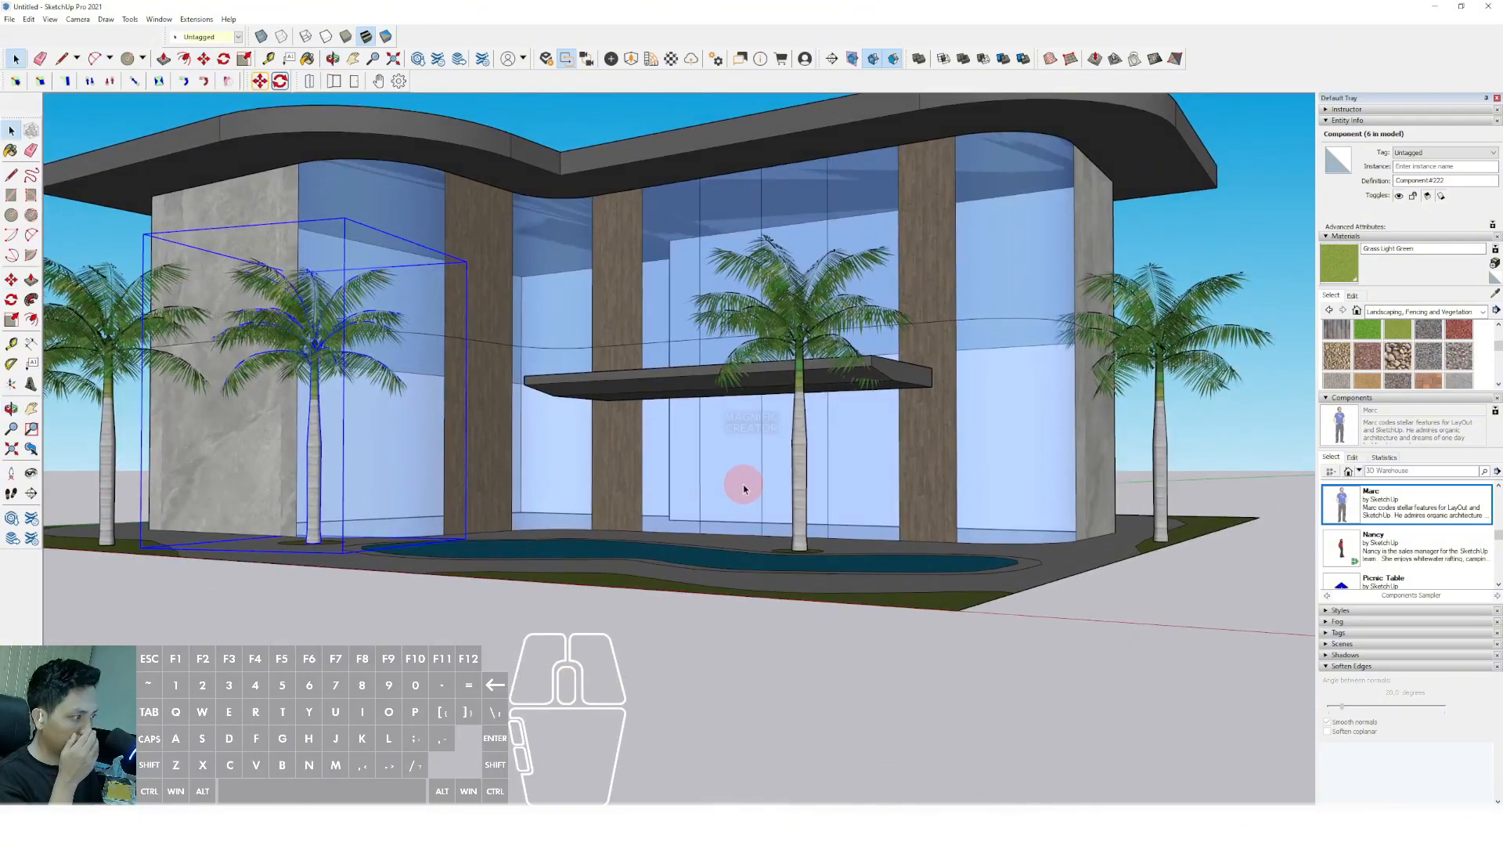
Draw a narrow full-height rectangle on the left stone wall's edge beside the curved glass and extrude it outward as a column.
mouse_move(744, 484)
middle_down()
mouse_move(707, 477)
mouse_move(724, 474)
middle_up()
scroll(660, 427, up, 2)
shift+middle_drag(666, 436, 597, 435)
scroll(681, 451, down, 1)
scroll(389, 516, up, 4)
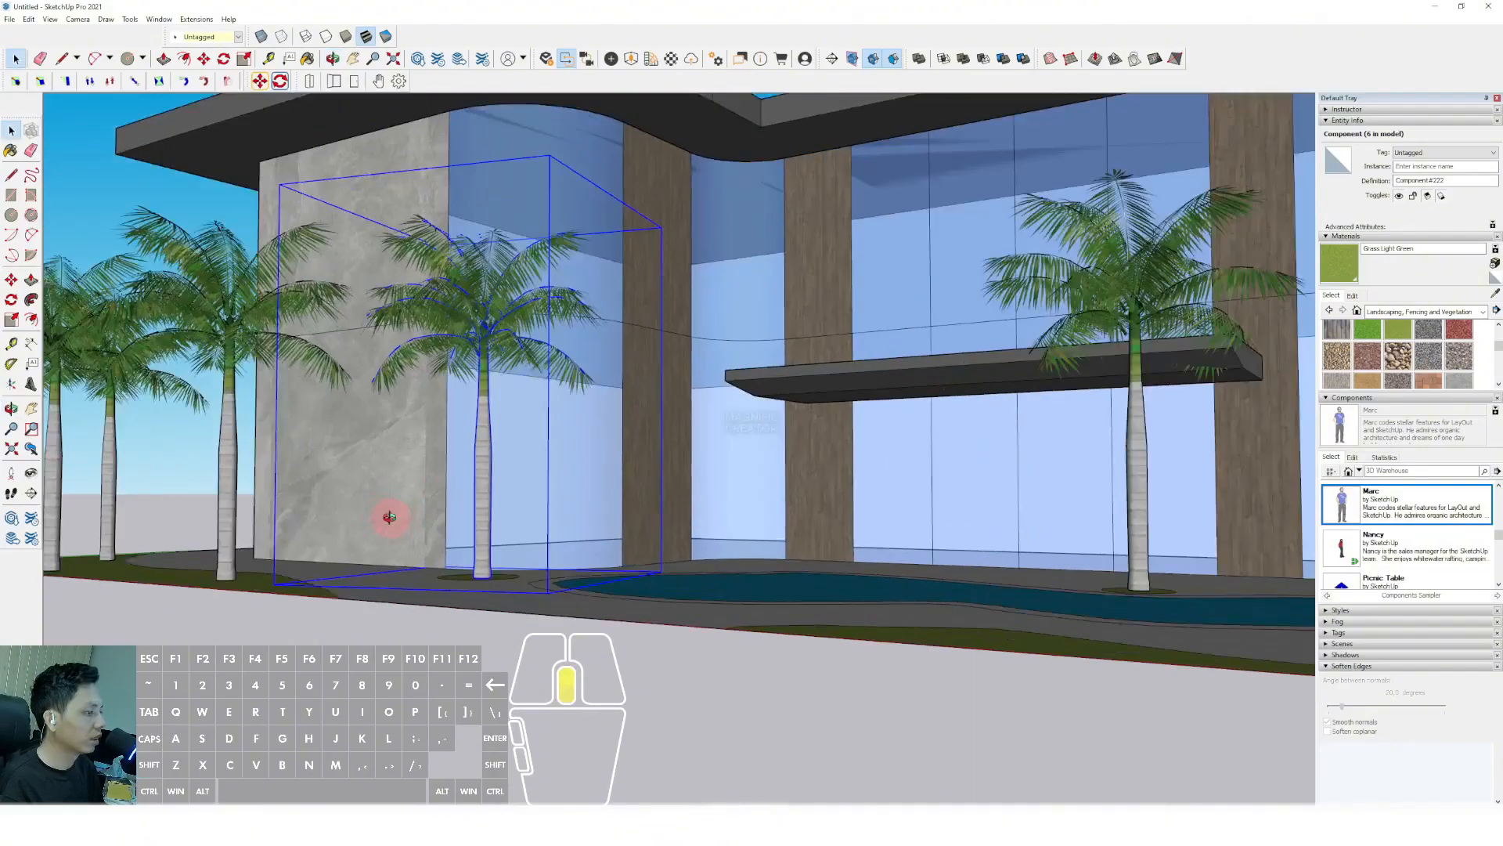
scroll(389, 516, up, 2)
key(r)
middle_drag(445, 559, 452, 173)
click(452, 181)
key(space)
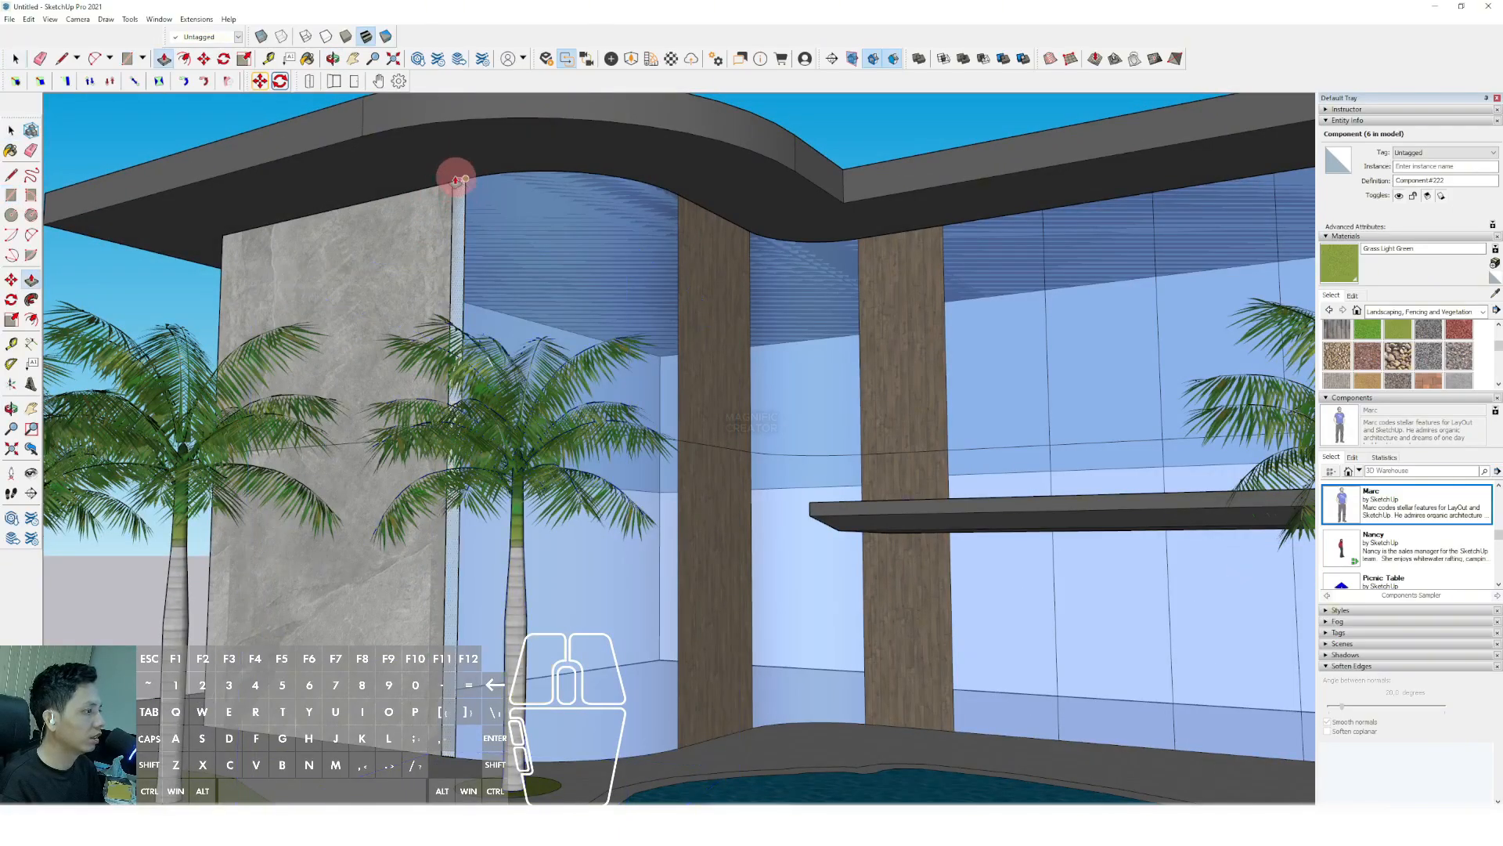
drag(454, 181, 444, 177)
key(shift+w)
scroll(458, 208, down, 4)
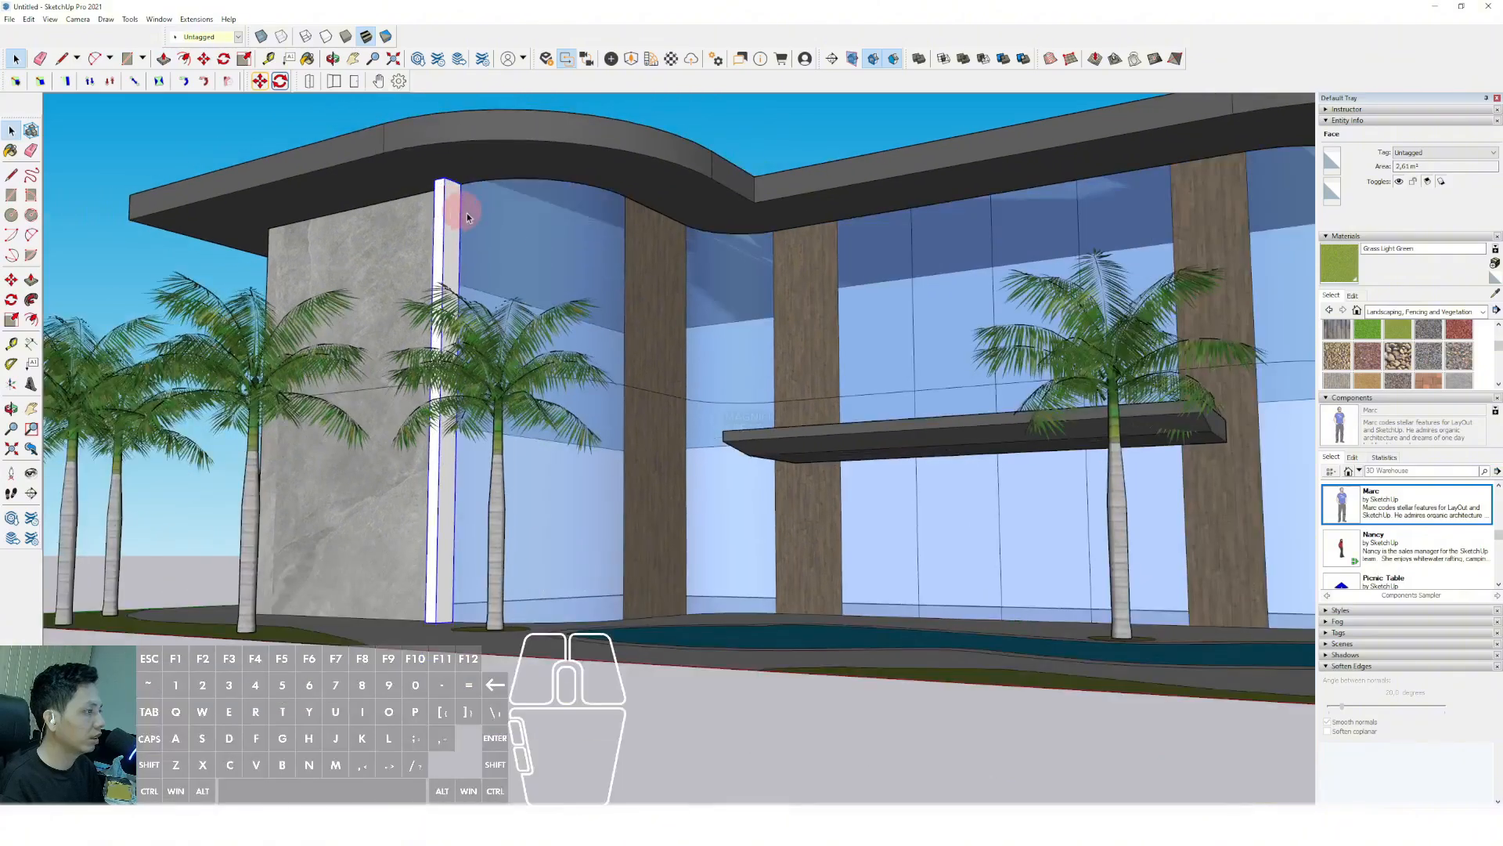
Build a matching full-height column between the right curved glass and the stone side wall from a narrow rectangle.
middle_drag(845, 376, 799, 532)
scroll(886, 570, up, 3)
scroll(887, 570, up, 2)
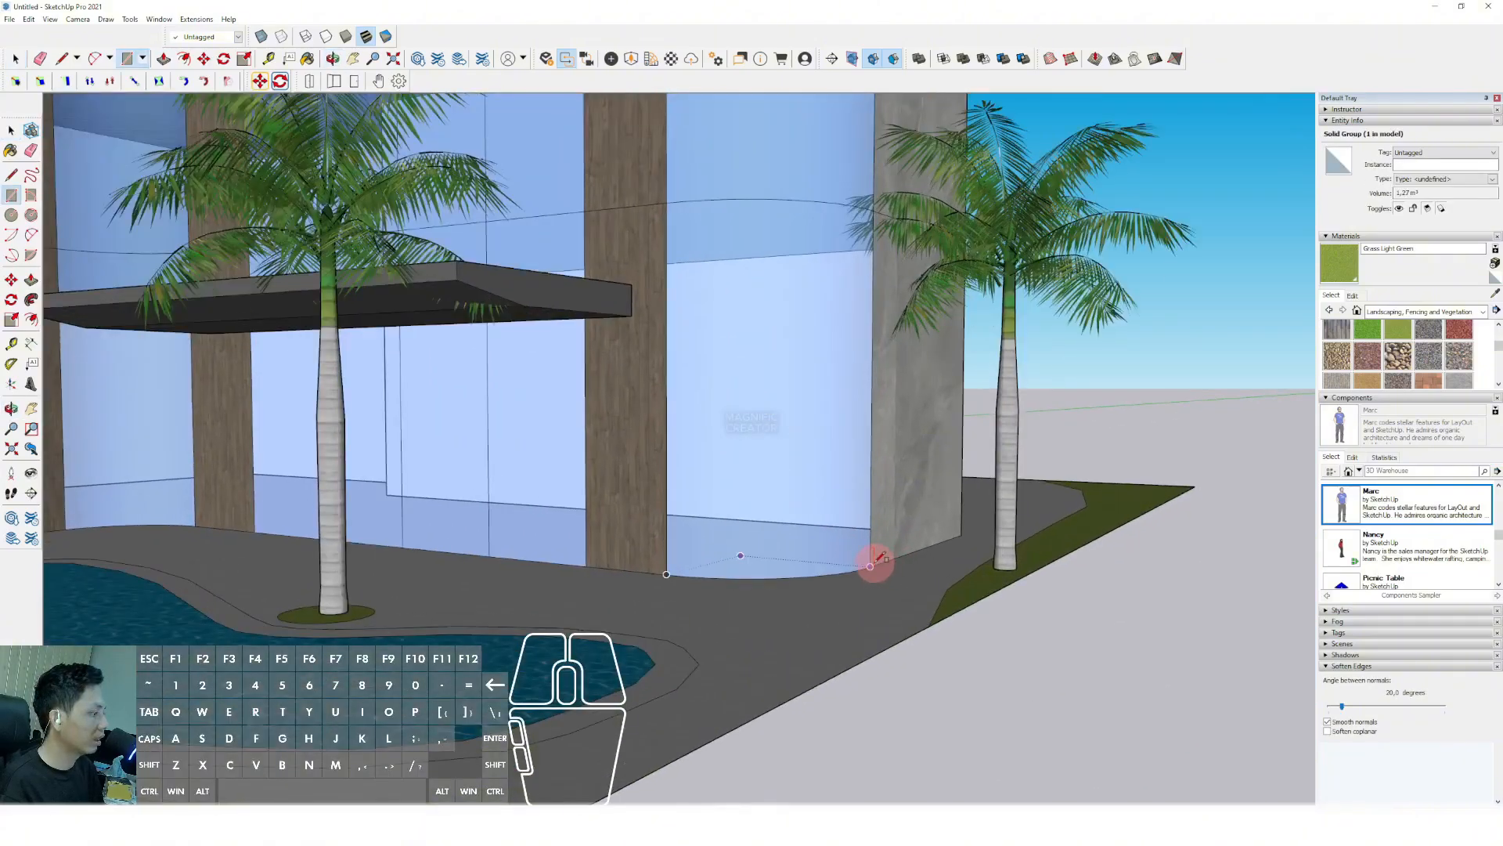
scroll(879, 470, up, 2)
scroll(859, 168, up, 3)
scroll(776, 197, up, 3)
key(r)
scroll(776, 198, up, 1)
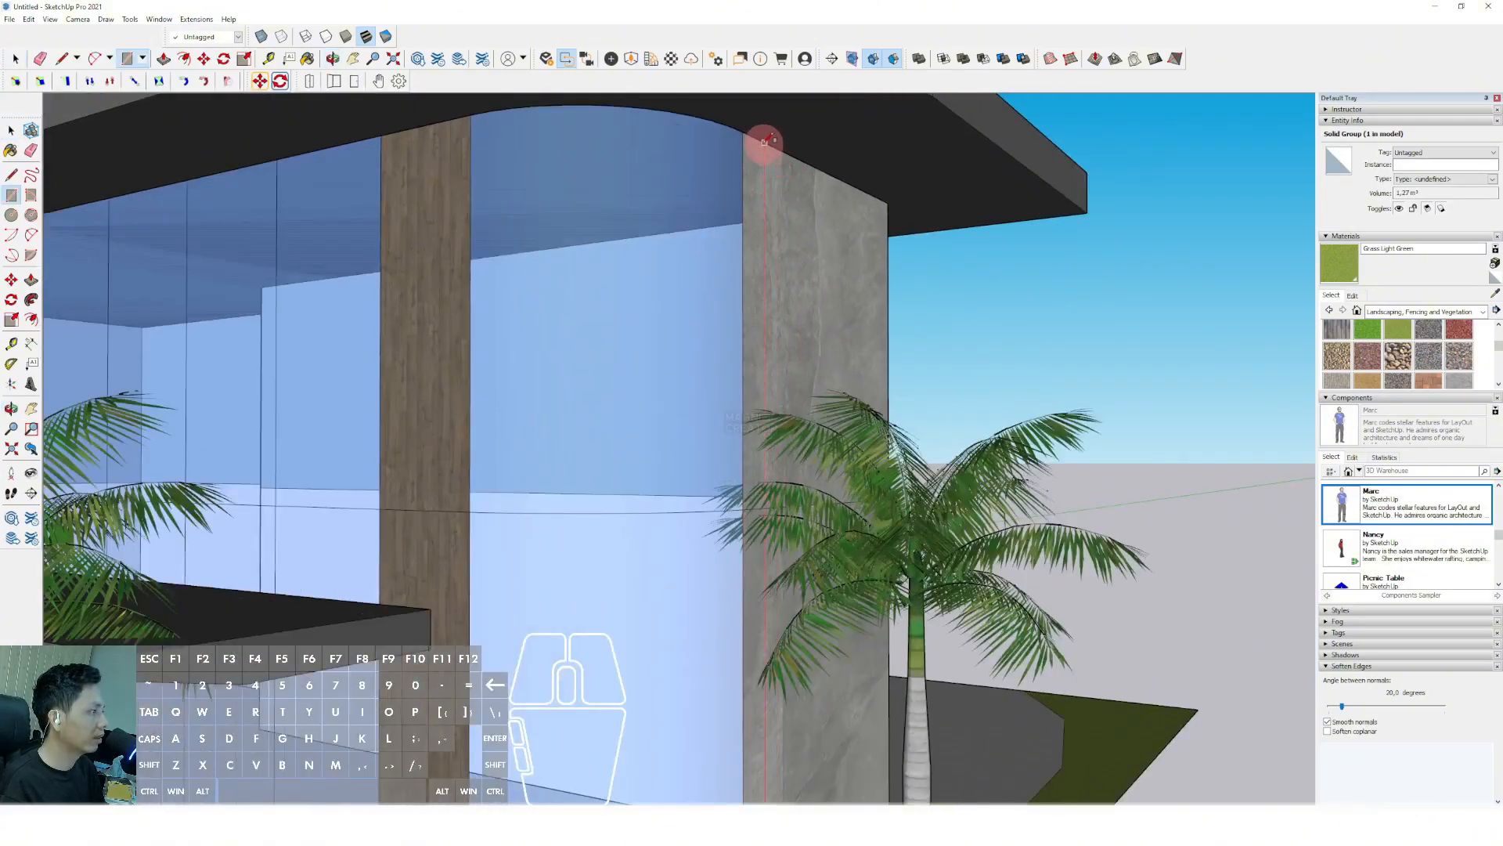
drag(757, 143, 811, 138)
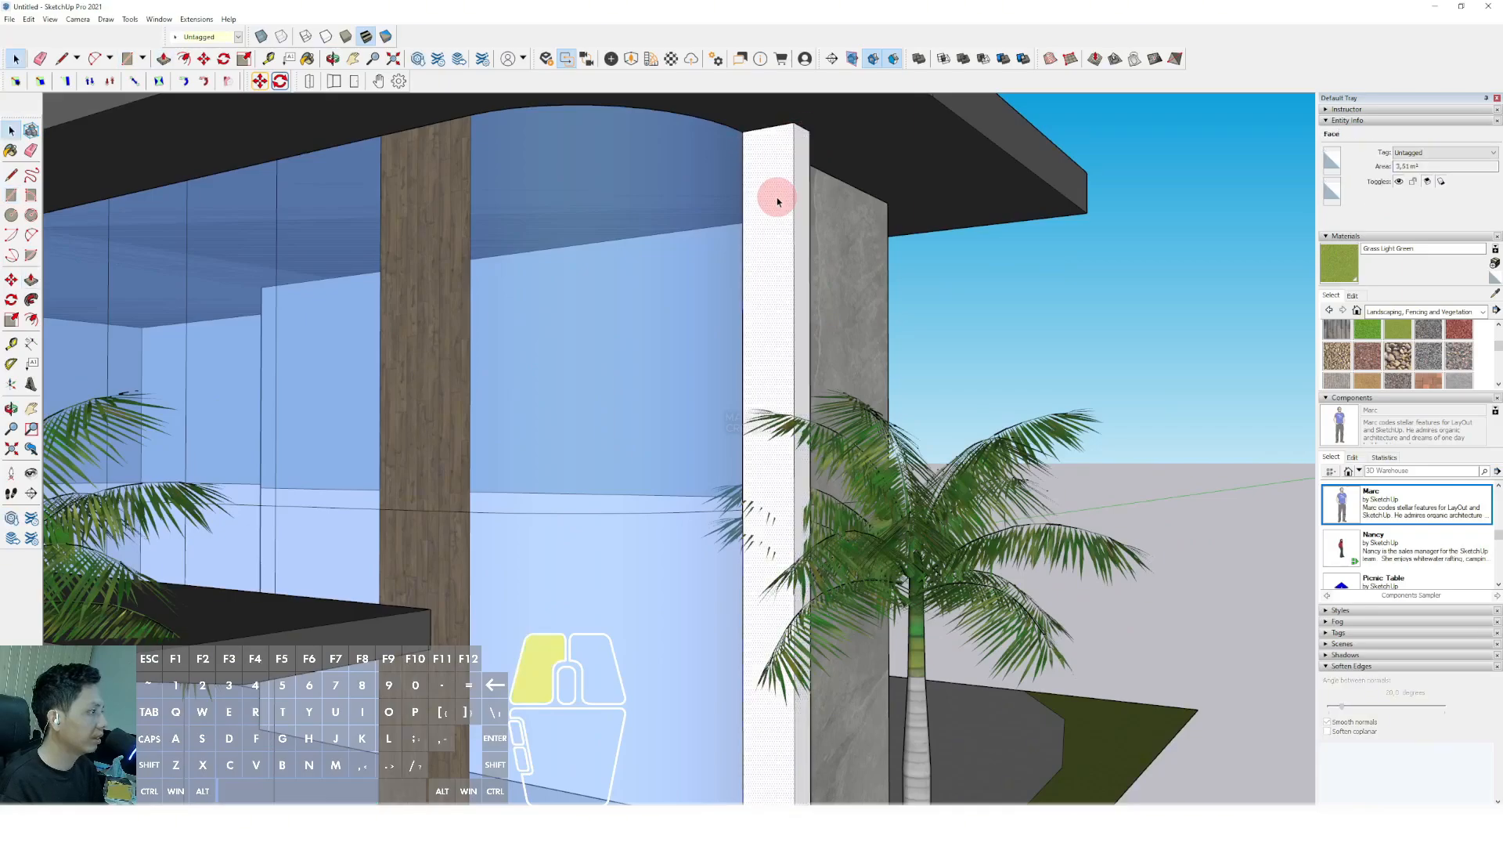
scroll(777, 201, down, 10)
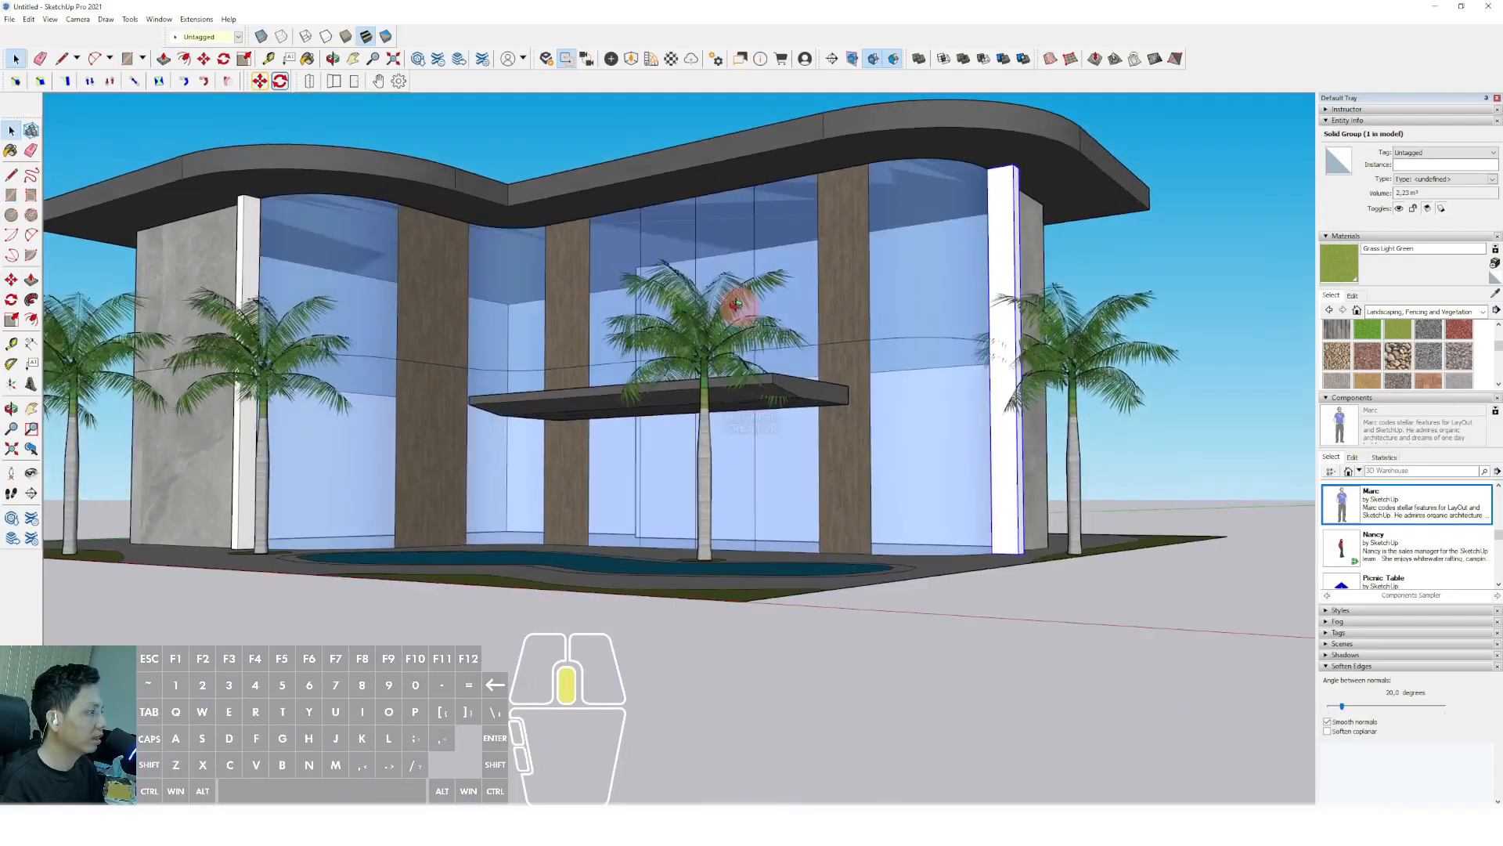
Paint both new corner columns with the brown wood material sampled from the front strips.
middle_drag(736, 304, 767, 274)
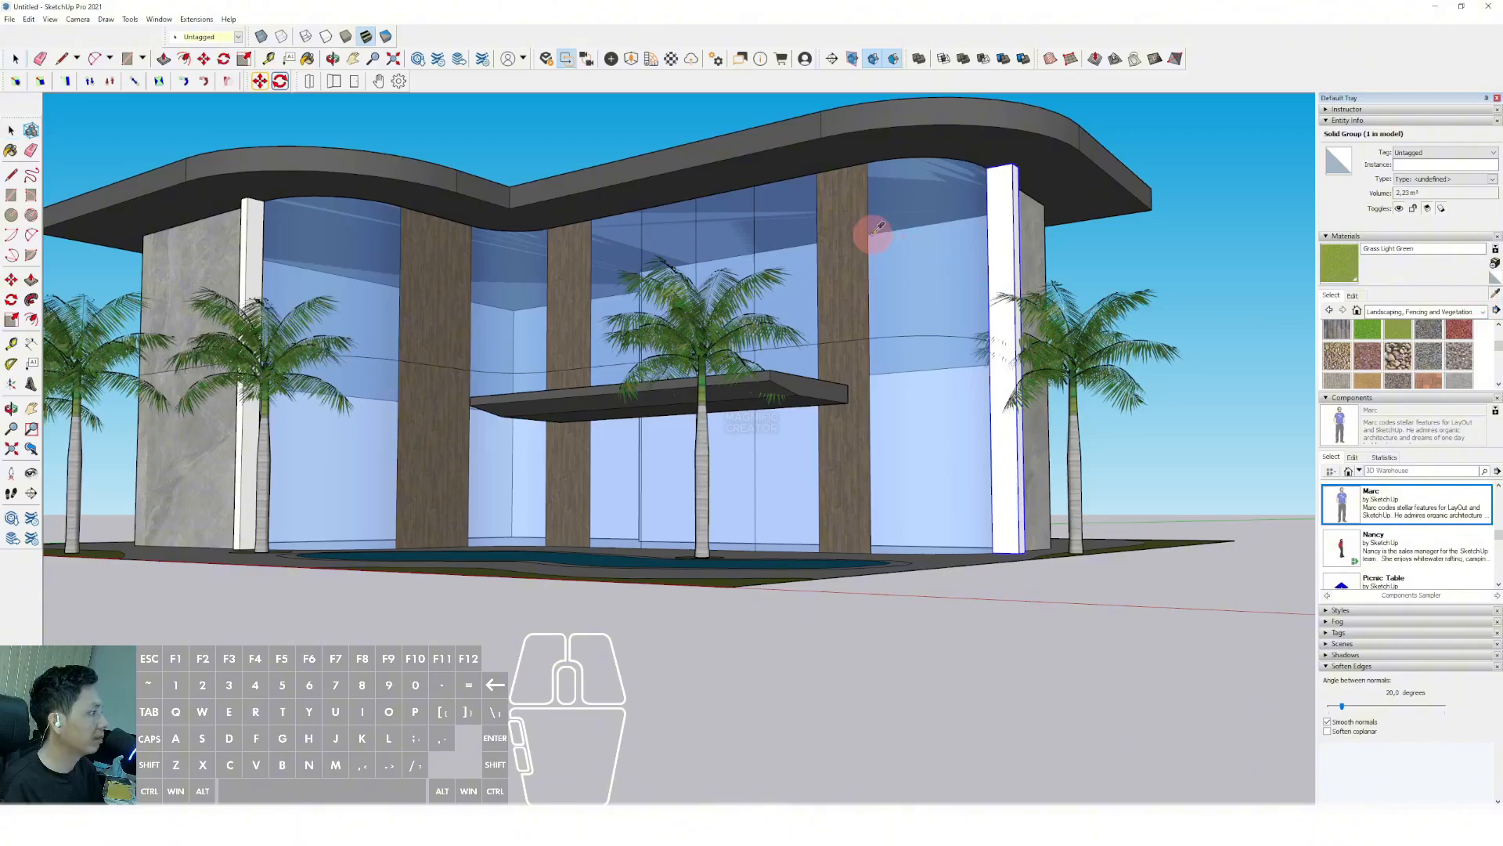
click(1002, 220)
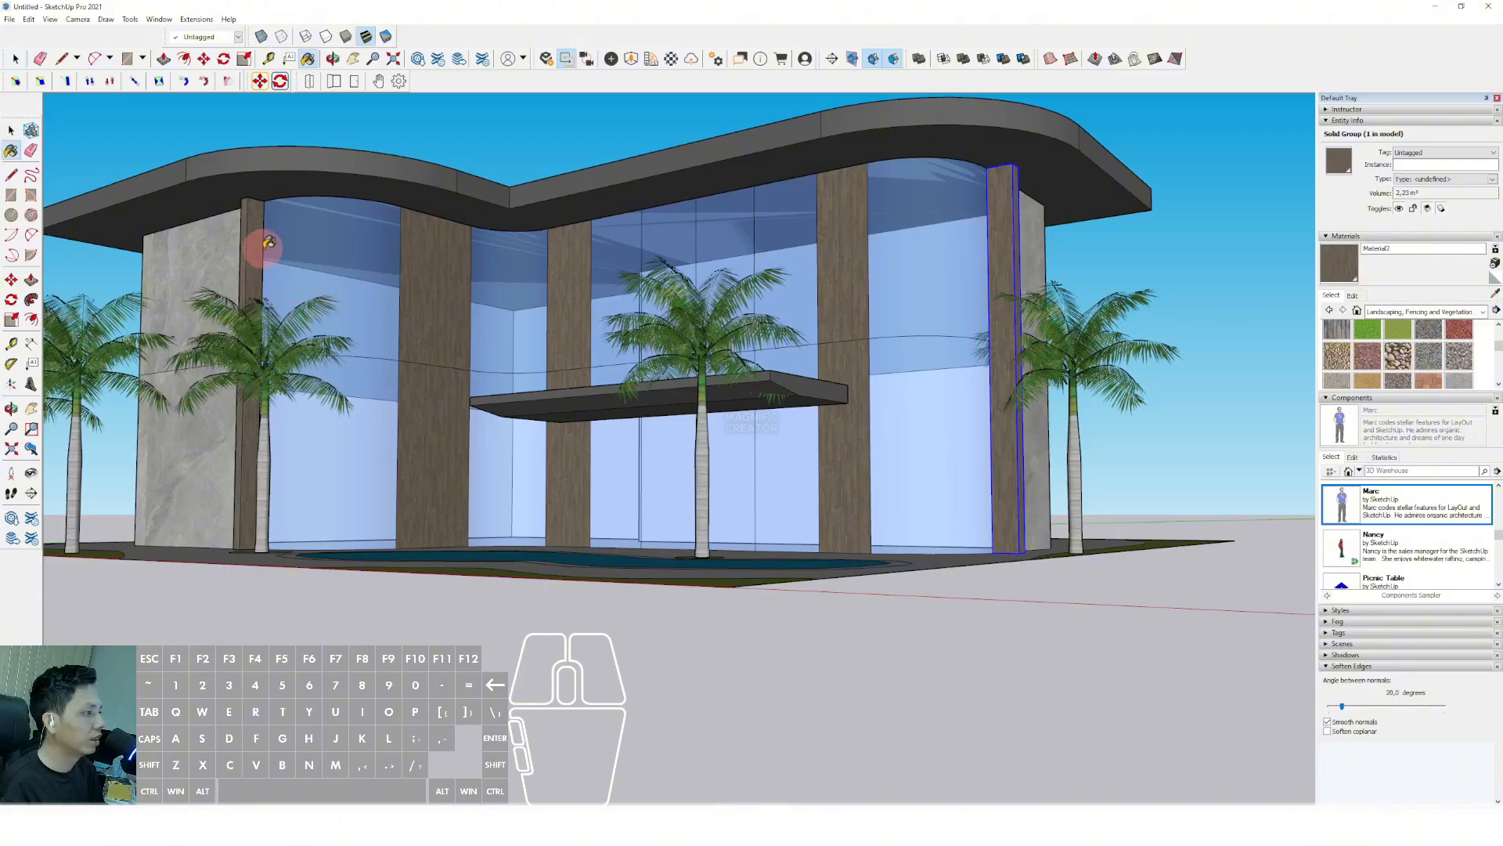
key(space)
Select the overhanging roof group and raise it slightly above the walls.
middle_drag(718, 302, 740, 321)
scroll(664, 401, up, 1)
shift+middle_drag(664, 401, 761, 498)
scroll(919, 228, down, 2)
middle_drag(919, 227, 924, 262)
click(950, 181)
middle_drag(949, 181, 943, 205)
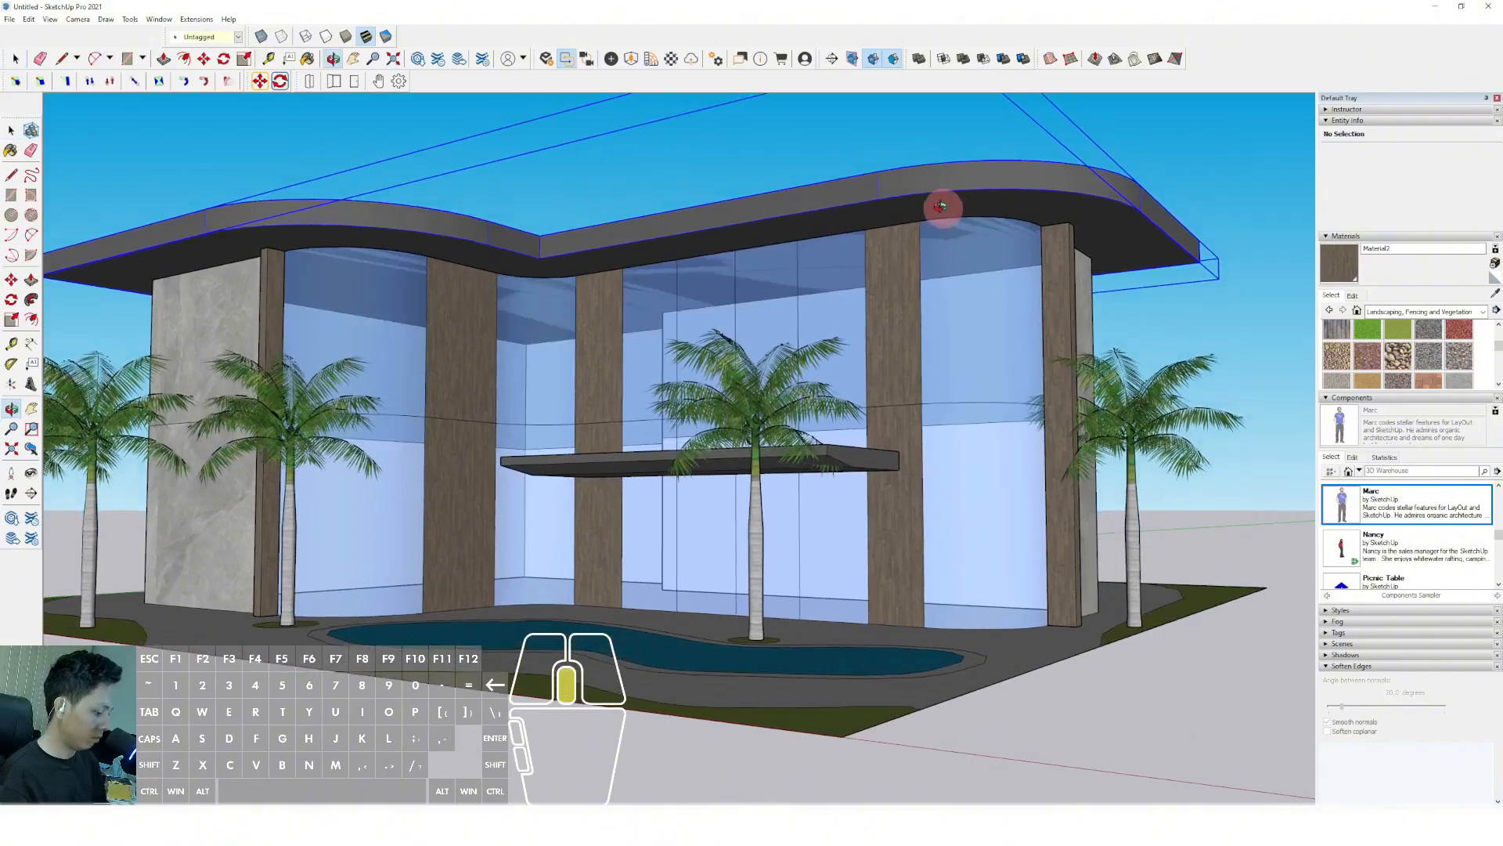
key(m)
click(963, 199)
shift+click(962, 189)
key(space)
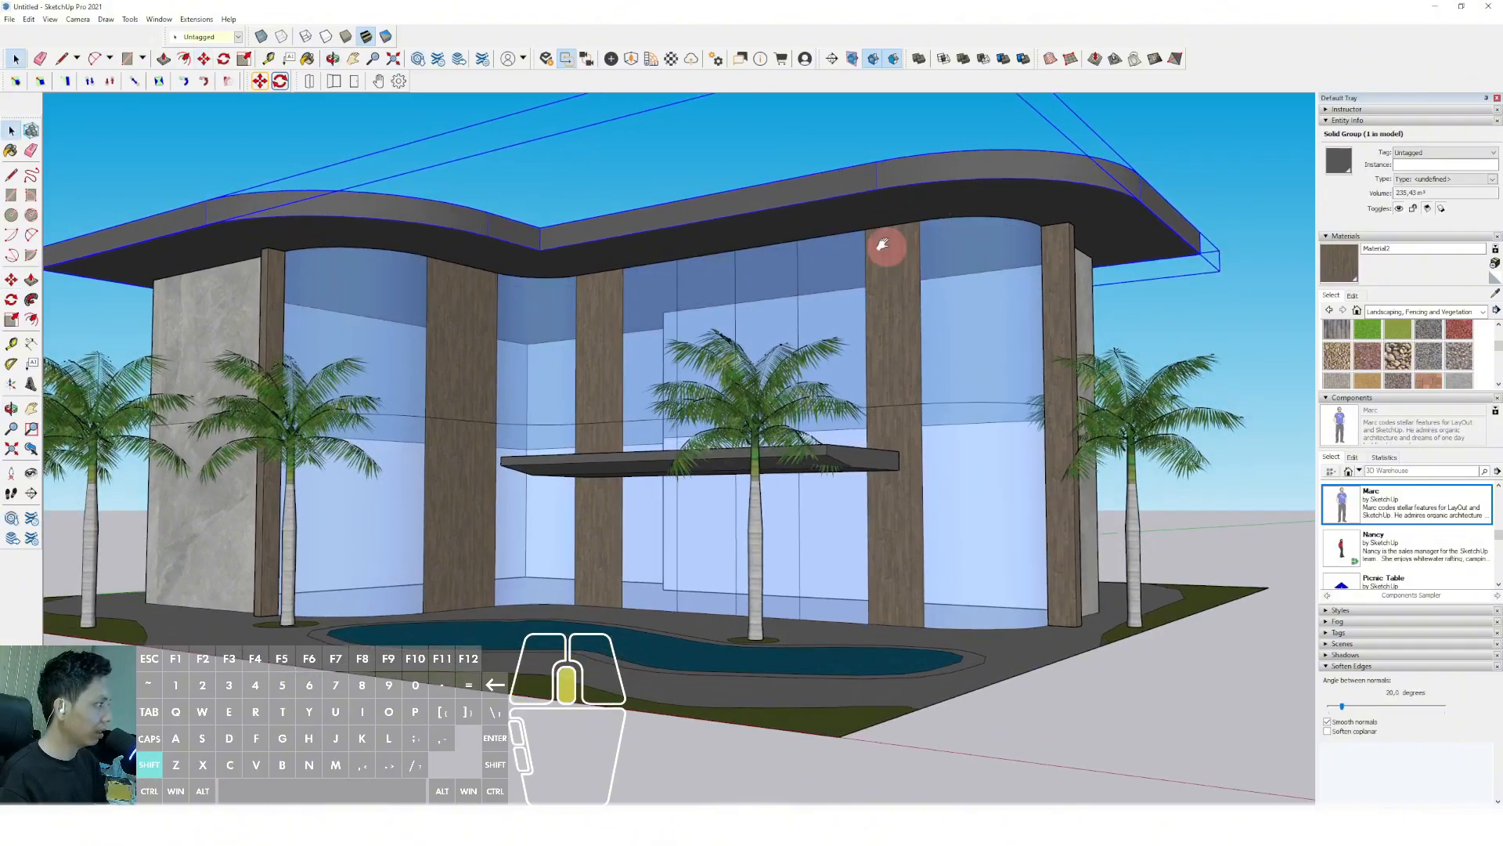
shift+middle_drag(884, 245, 838, 225)
click(1159, 287)
Place the standing man and woman figure components side by side on the paving in front of the glazed inner corner.
click(1325, 121)
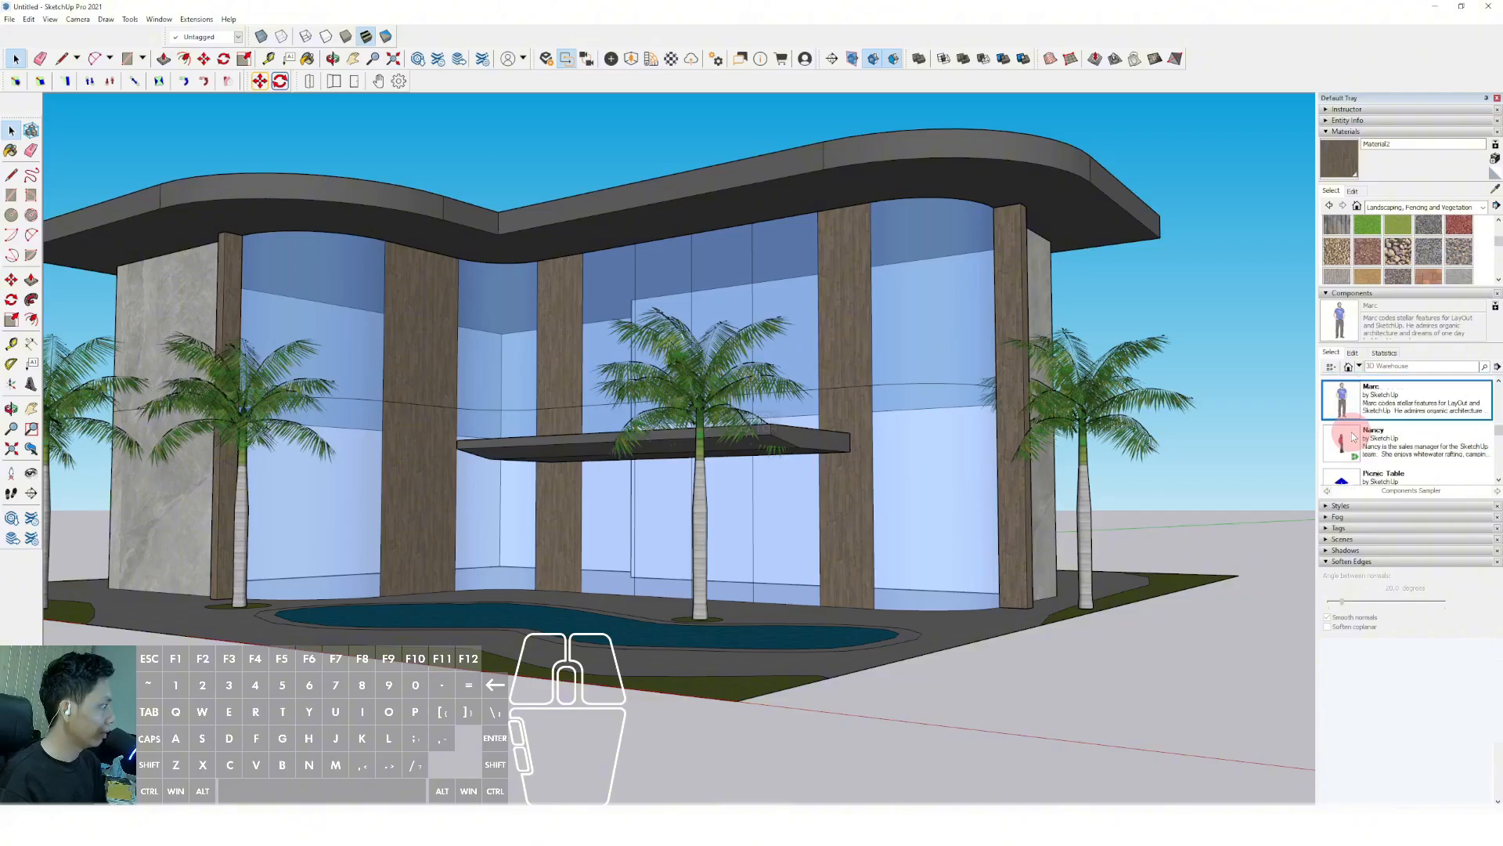
scroll(645, 596, up, 5)
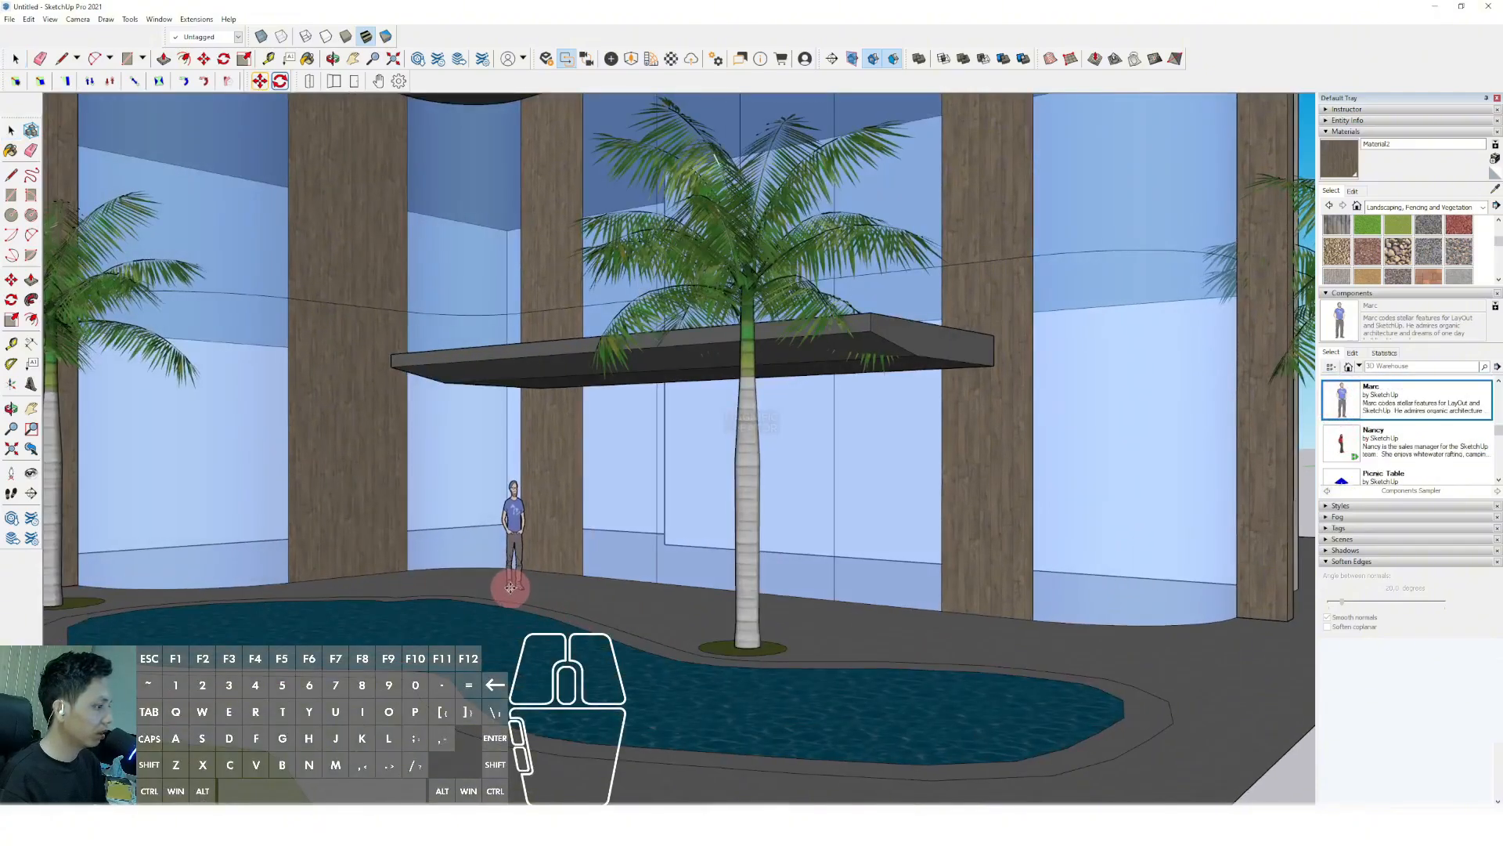
click(1341, 442)
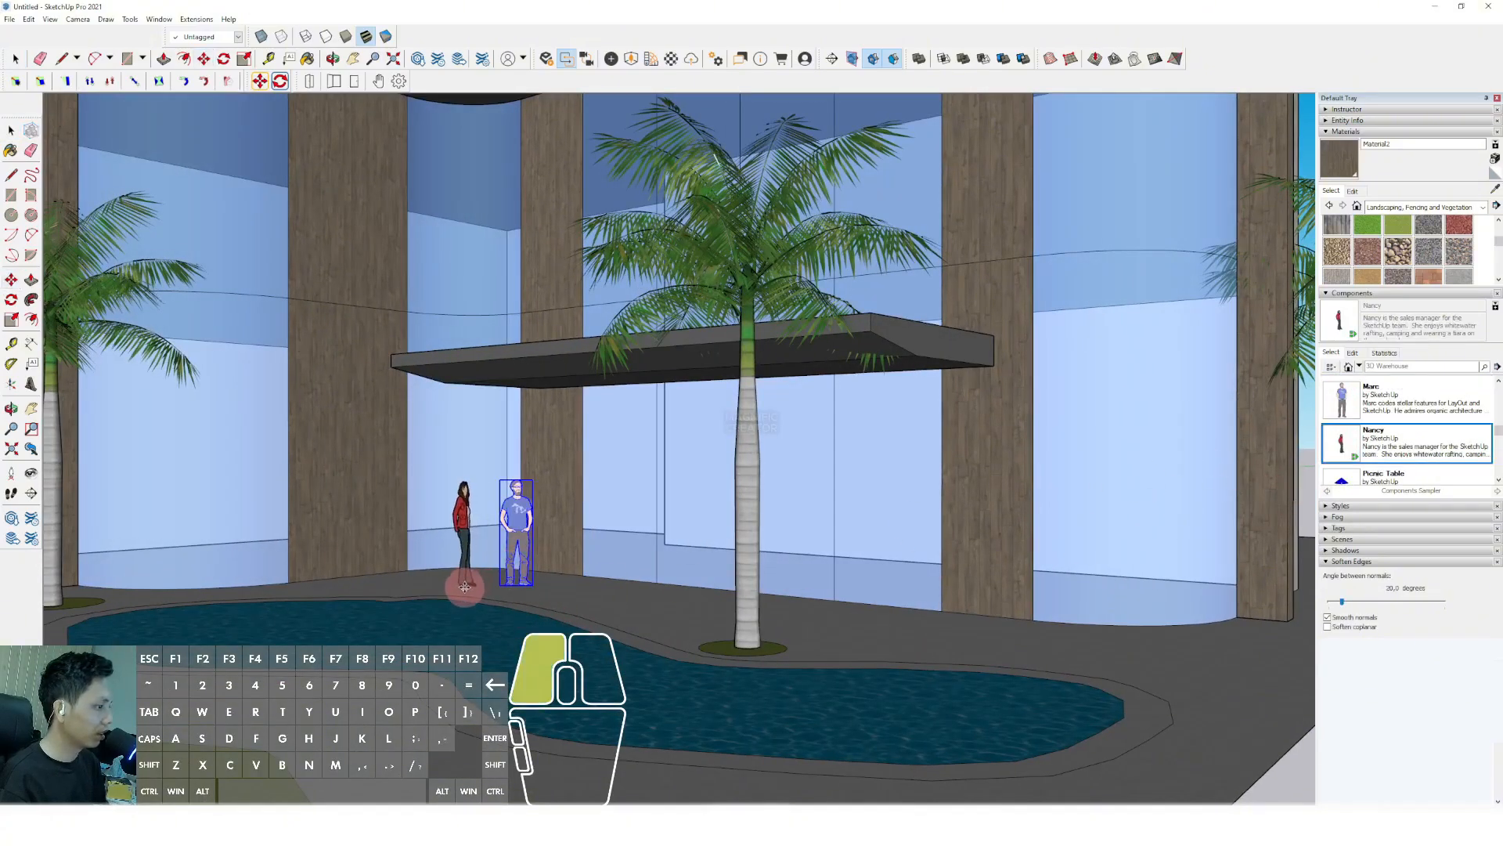
click(464, 586)
scroll(570, 553, down, 8)
middle_drag(629, 538, 579, 507)
middle_drag(808, 544, 633, 531)
scroll(632, 531, up, 10)
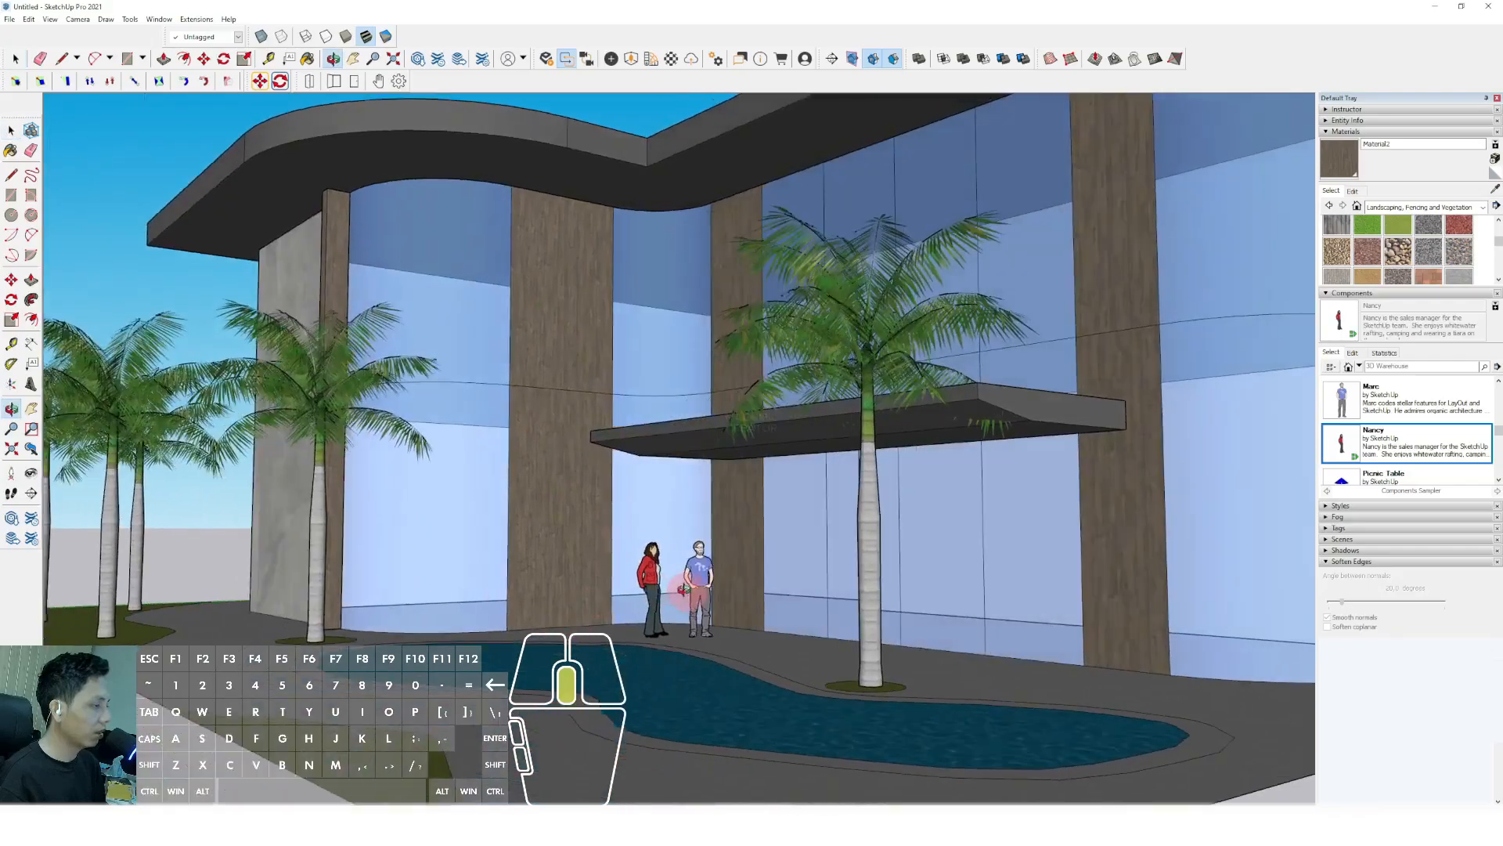
Inspect the finished model from above and close up, checking the roof, the two figures, the pool and the palm trees.
middle_drag(684, 589, 537, 555)
scroll(648, 563, down, 2)
middle_drag(637, 553, 569, 684)
scroll(678, 562, down, 5)
middle_drag(249, 644, 230, 601)
middle_drag(679, 280, 665, 356)
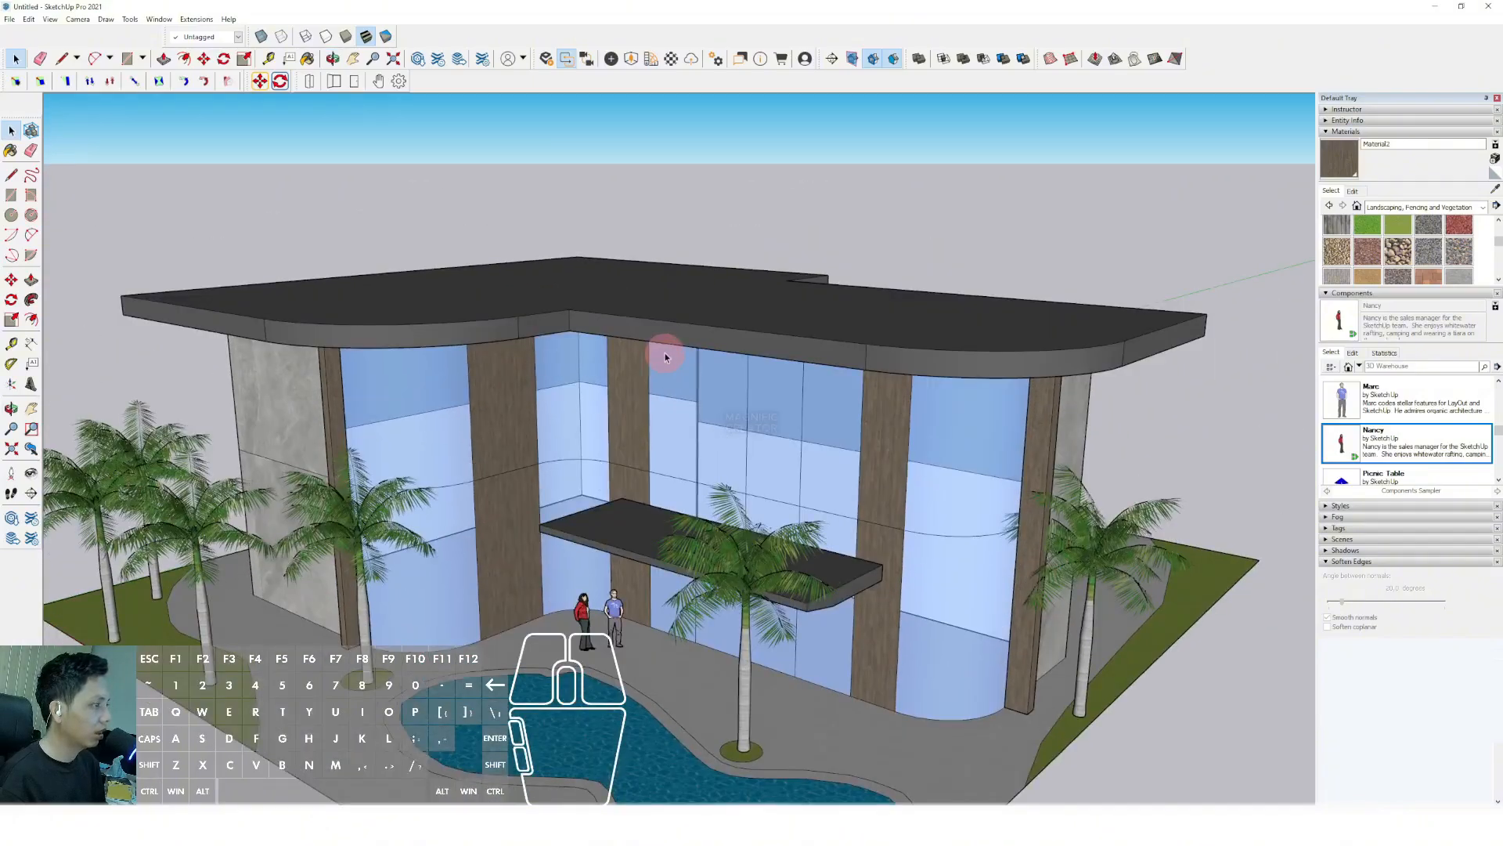
scroll(492, 548, up, 8)
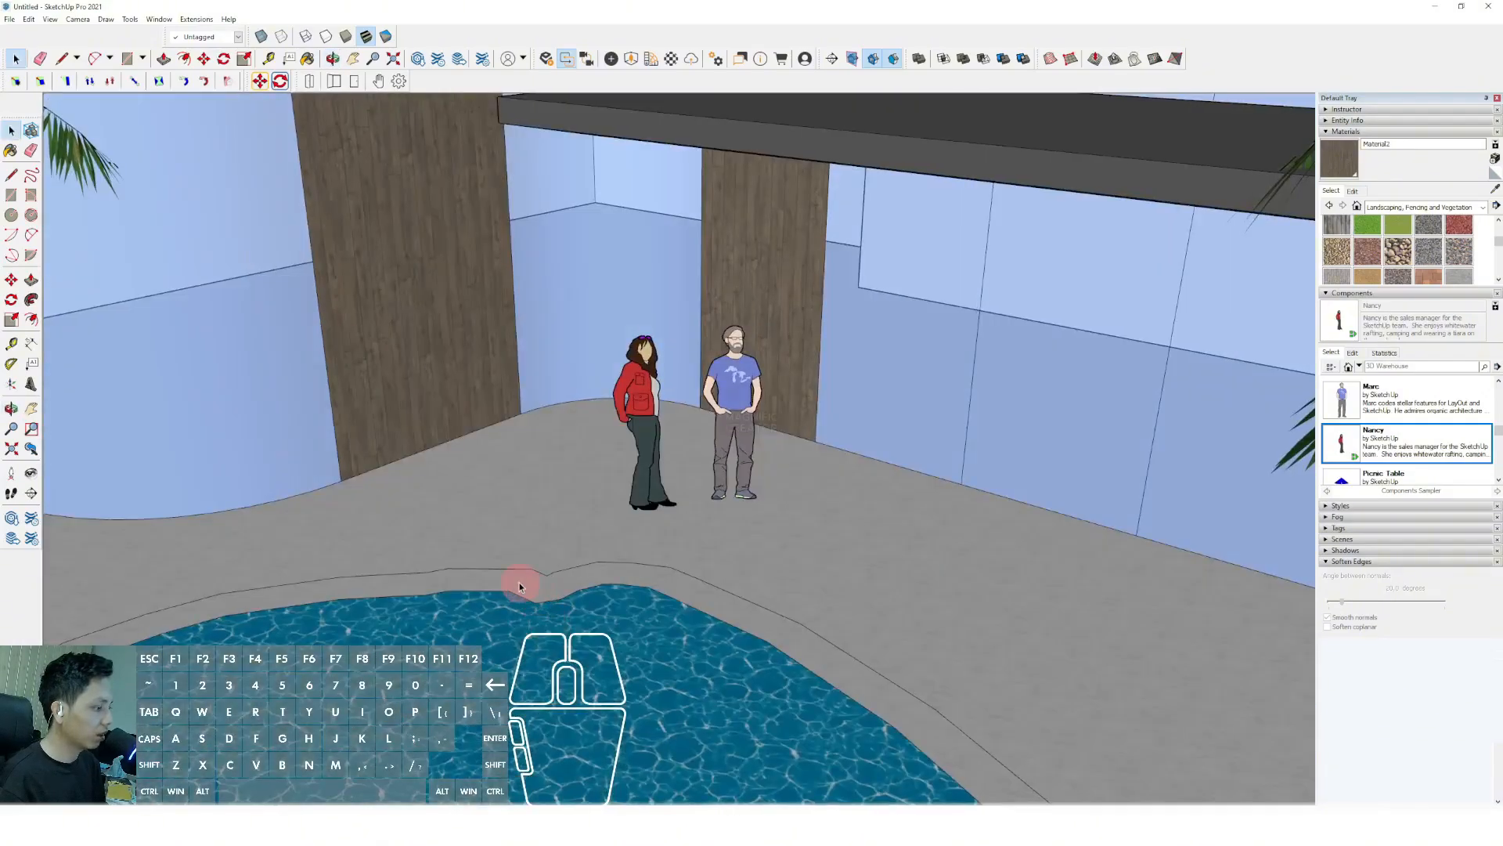
scroll(571, 590, down, 6)
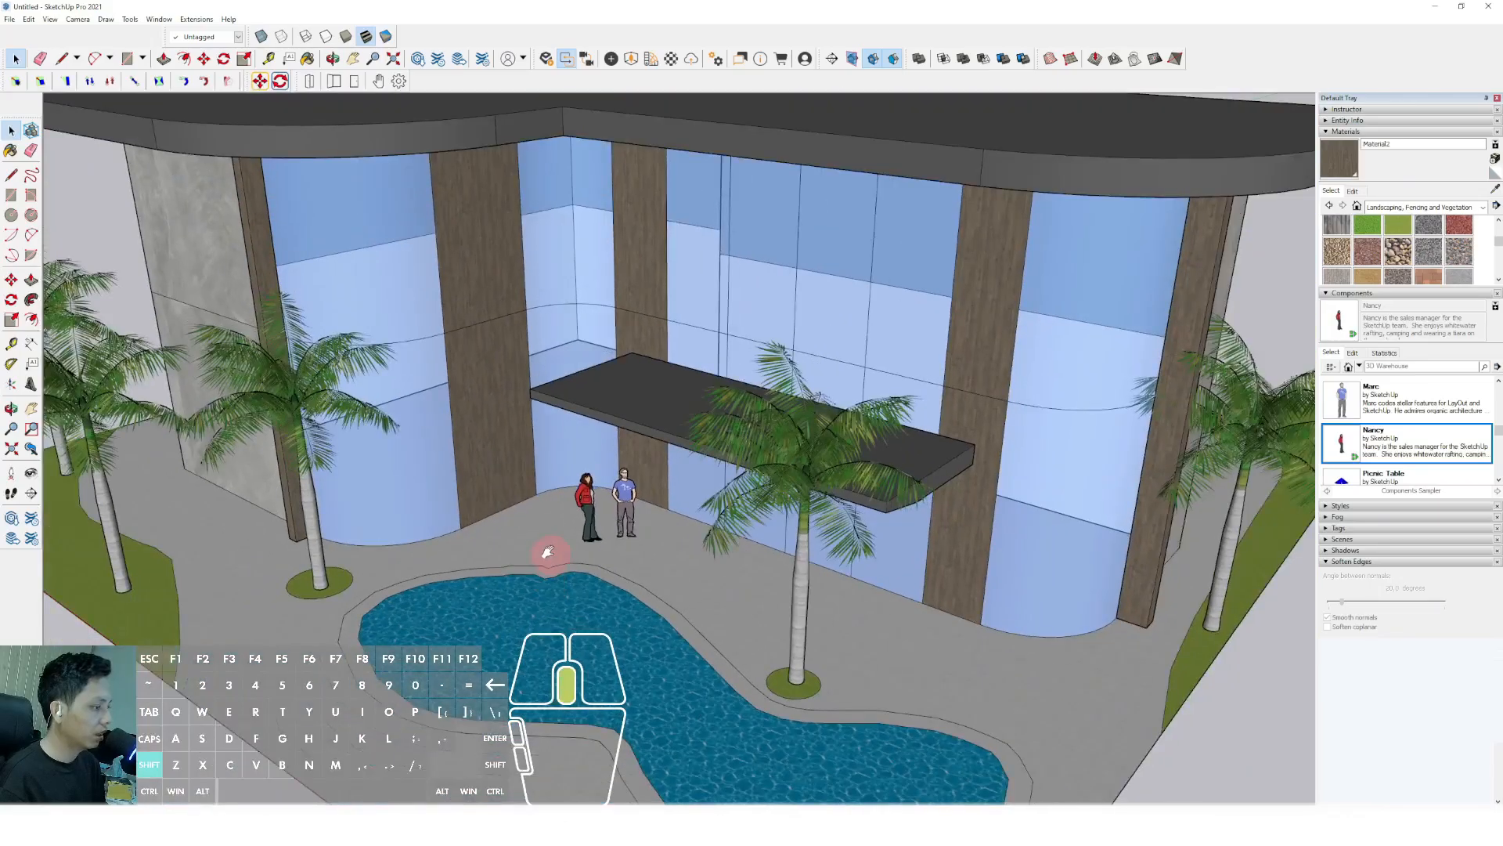
scroll(398, 542, up, 6)
scroll(400, 528, down, 4)
scroll(389, 514, up, 2)
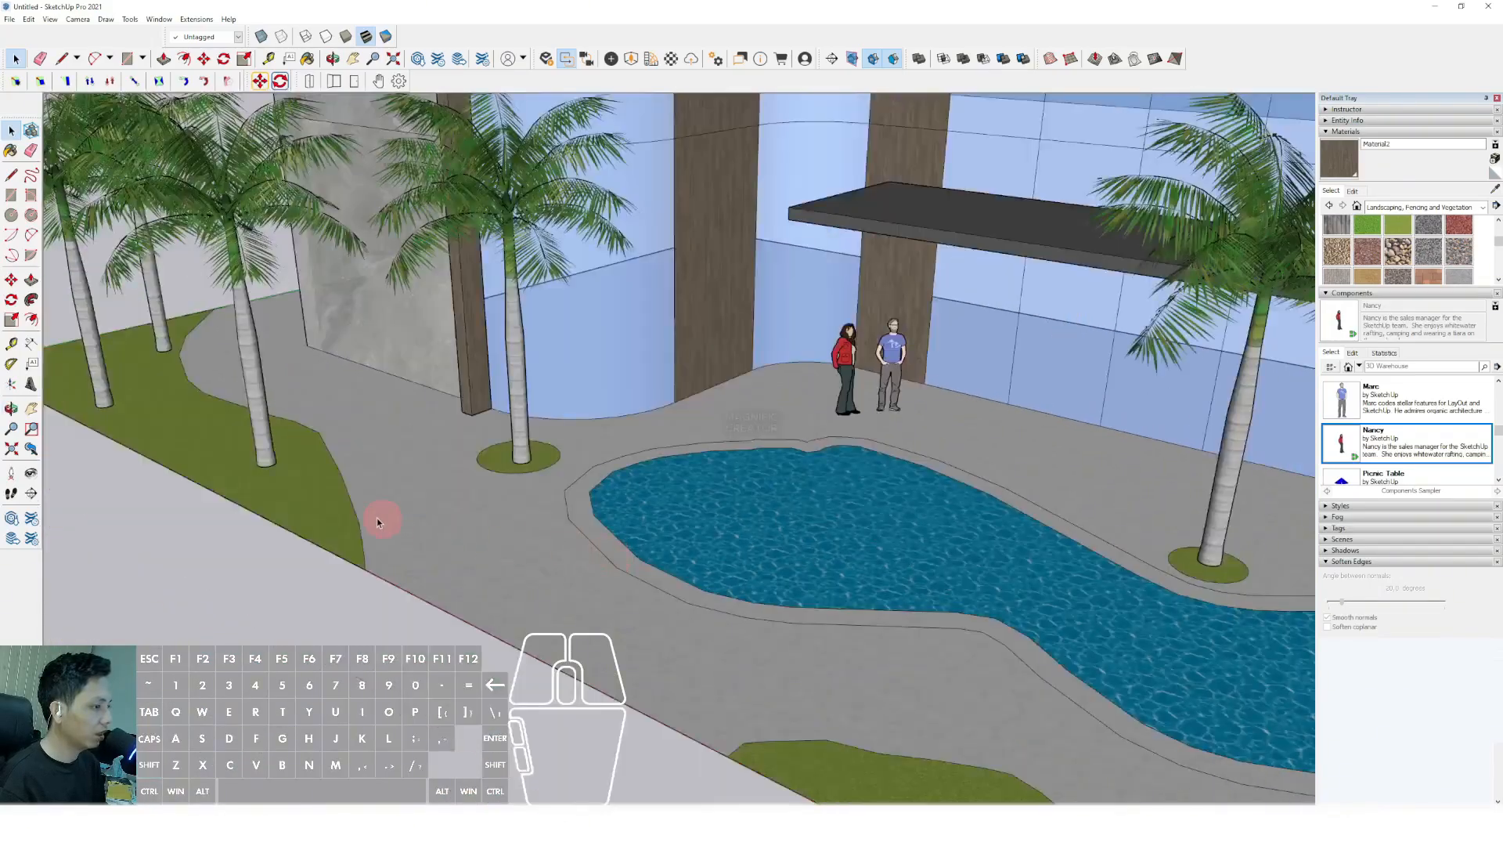
scroll(275, 457, down, 2)
shift+middle_drag(311, 535, 353, 415)
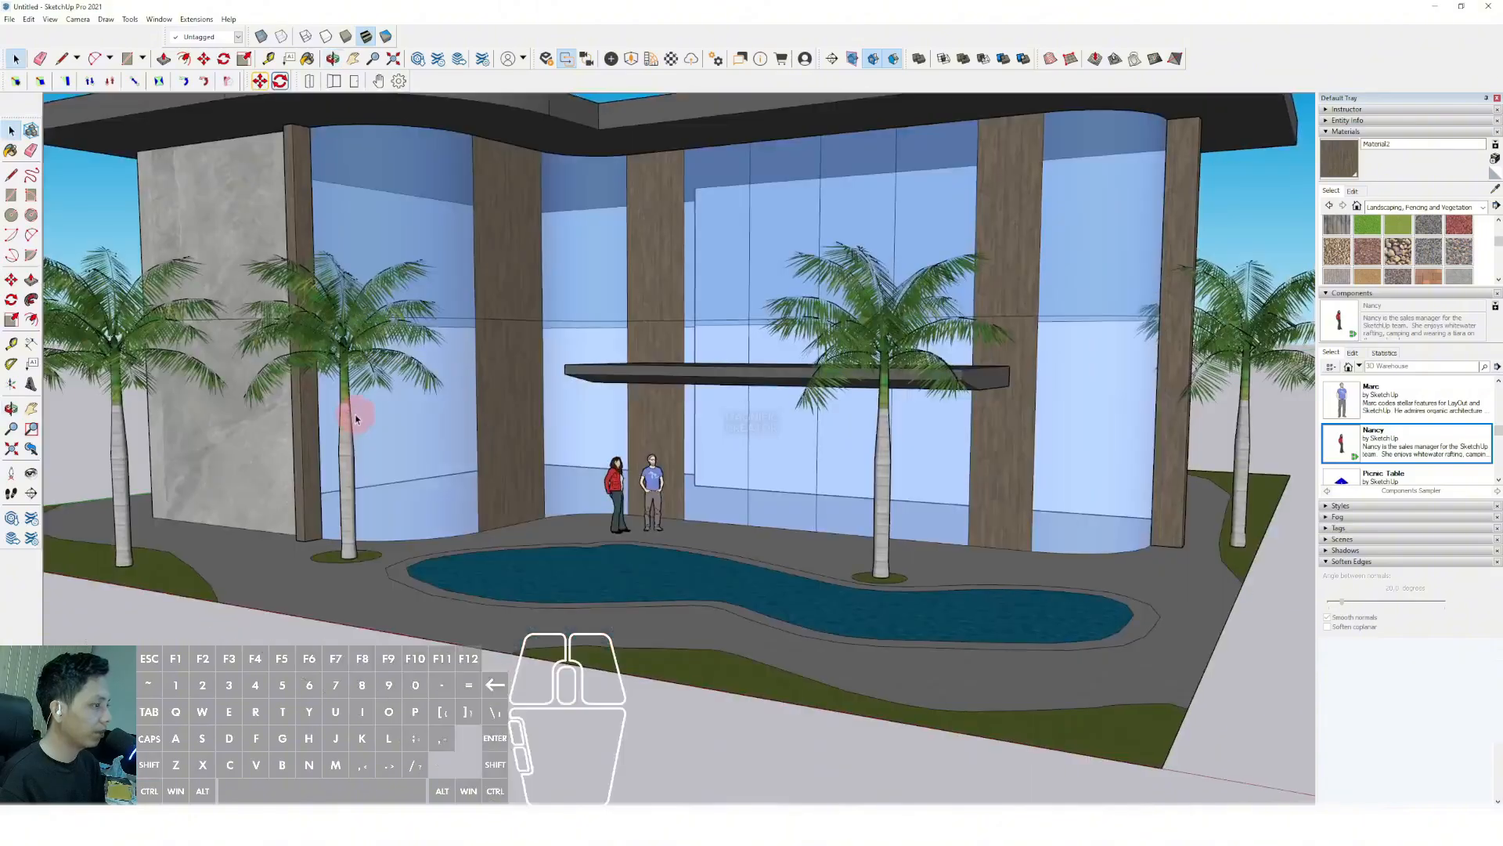
Review the glazed front facade from a low eye-level viewpoint, including the roof overhang, canopy and wood columns.
scroll(595, 431, down, 2)
shift+middle_drag(583, 474, 492, 404)
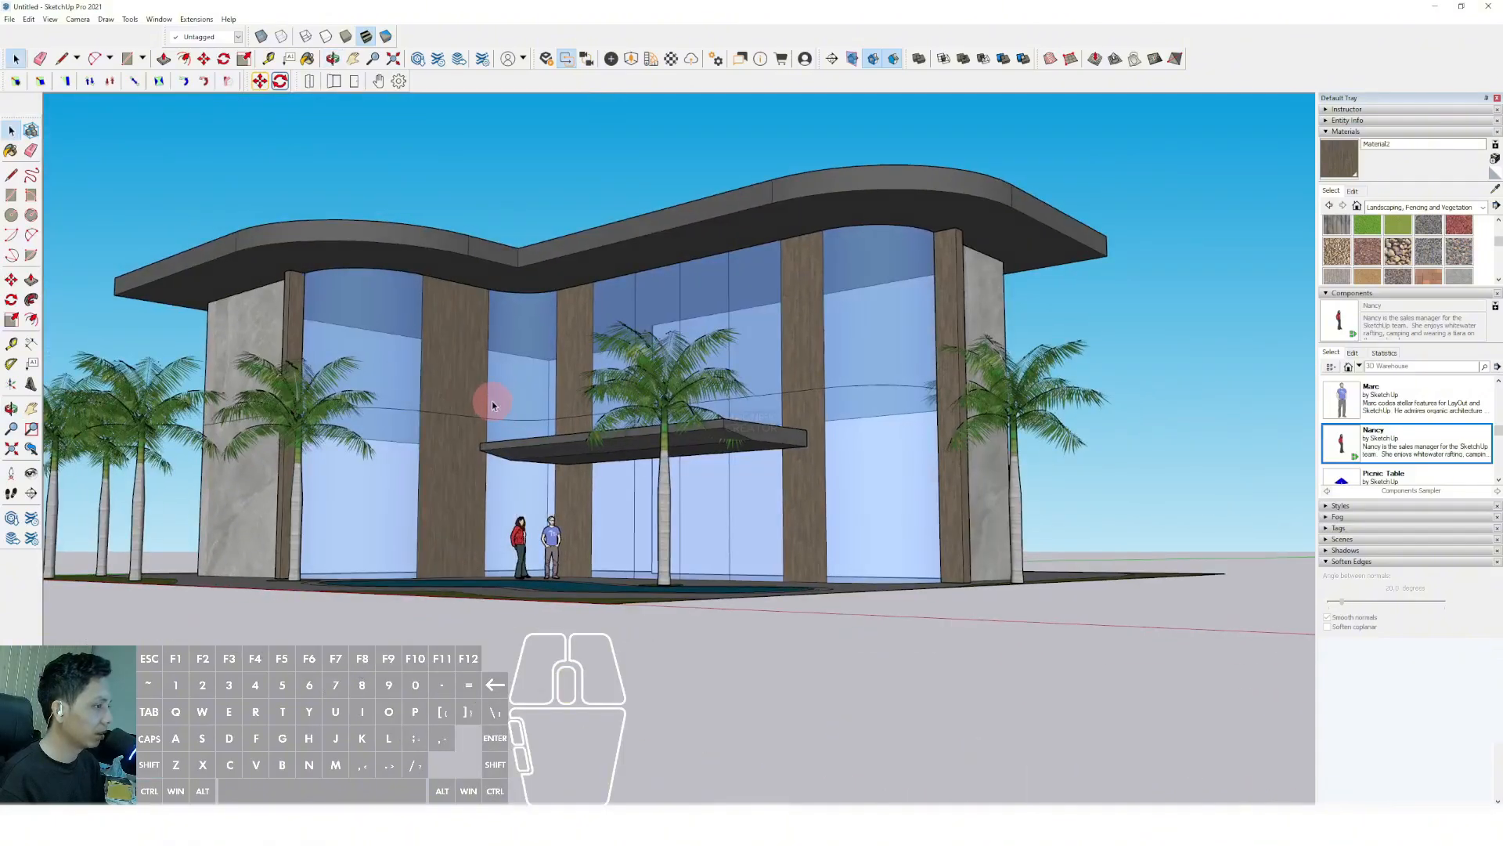
scroll(680, 446, up, 2)
middle_drag(765, 454, 848, 507)
scroll(783, 447, down, 3)
scroll(971, 495, up, 2)
shift+middle_drag(979, 490, 922, 515)
scroll(974, 495, down, 1)
scroll(937, 510, up, 1)
scroll(973, 504, down, 1)
scroll(941, 504, down, 2)
scroll(866, 545, up, 1)
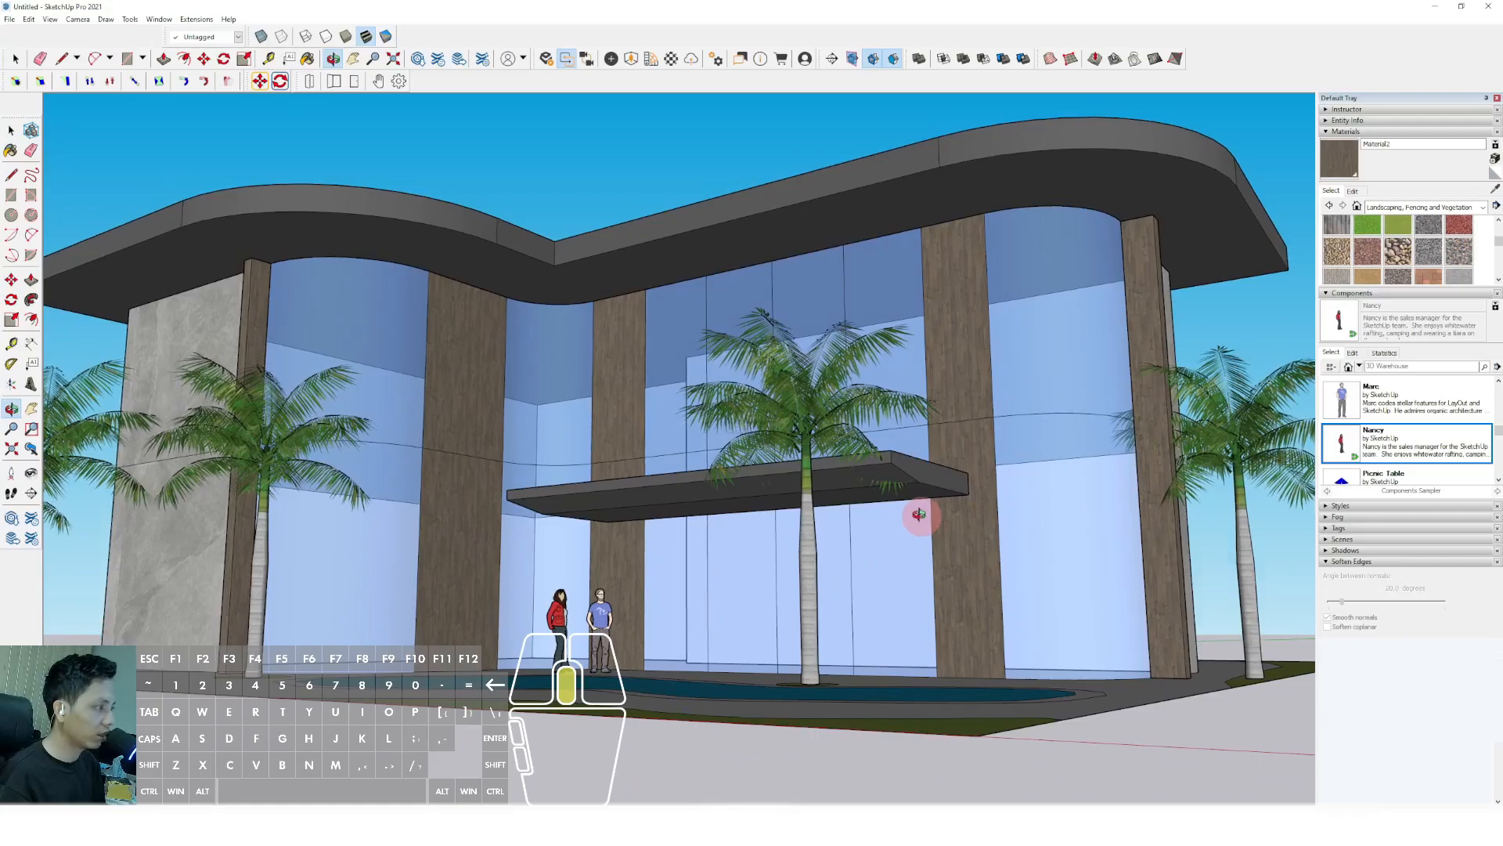
middle_drag(927, 513, 932, 514)
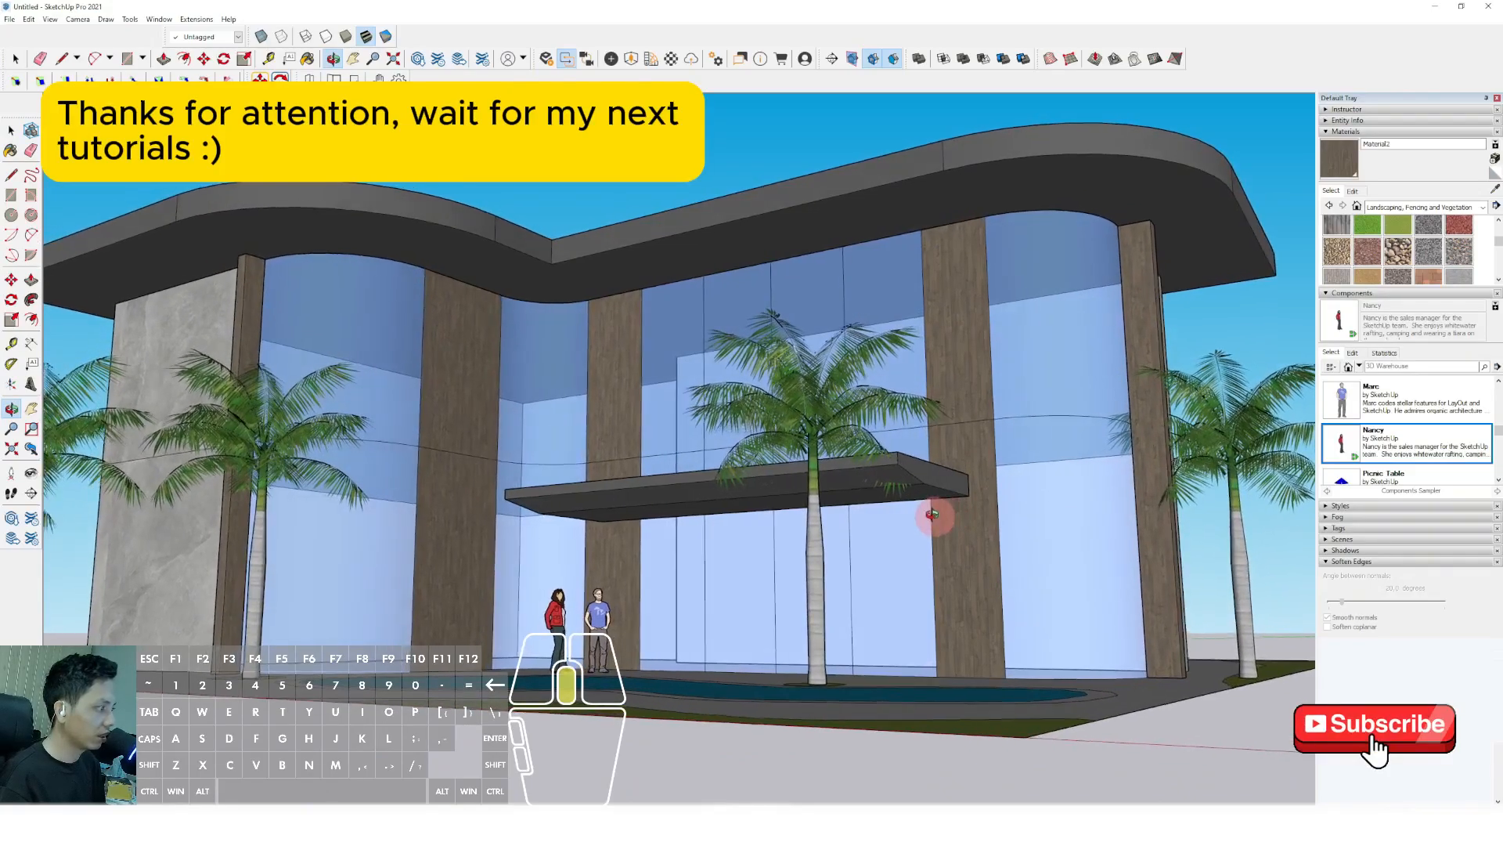